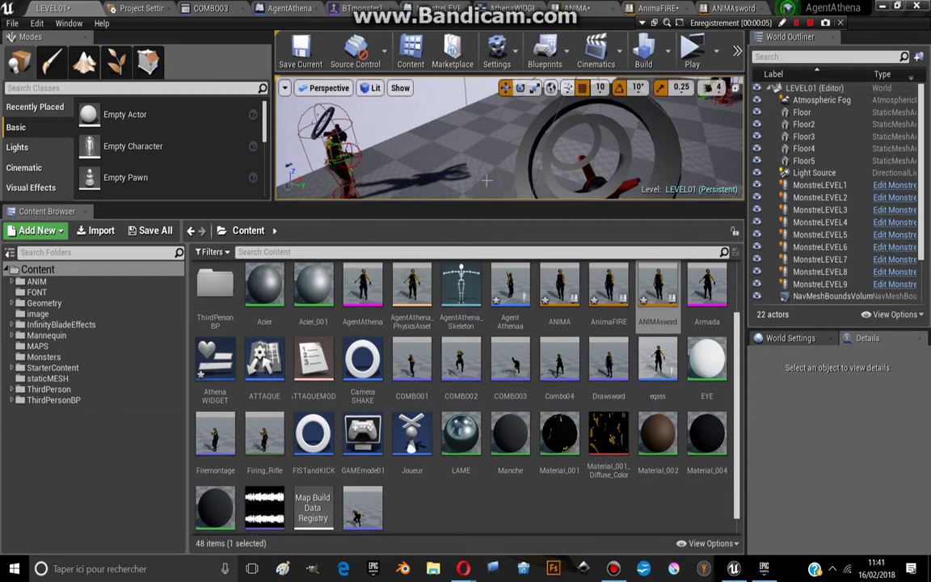
Enlarge the level viewport and orbit the camera around the monsters
left_click_drag(471, 202, 443, 343)
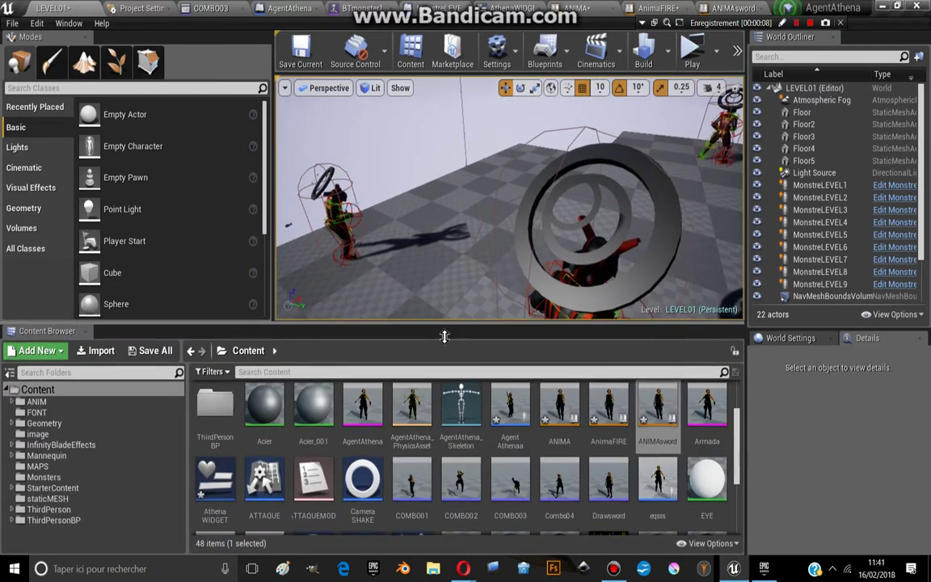
right_click_drag(442, 215, 420, 220)
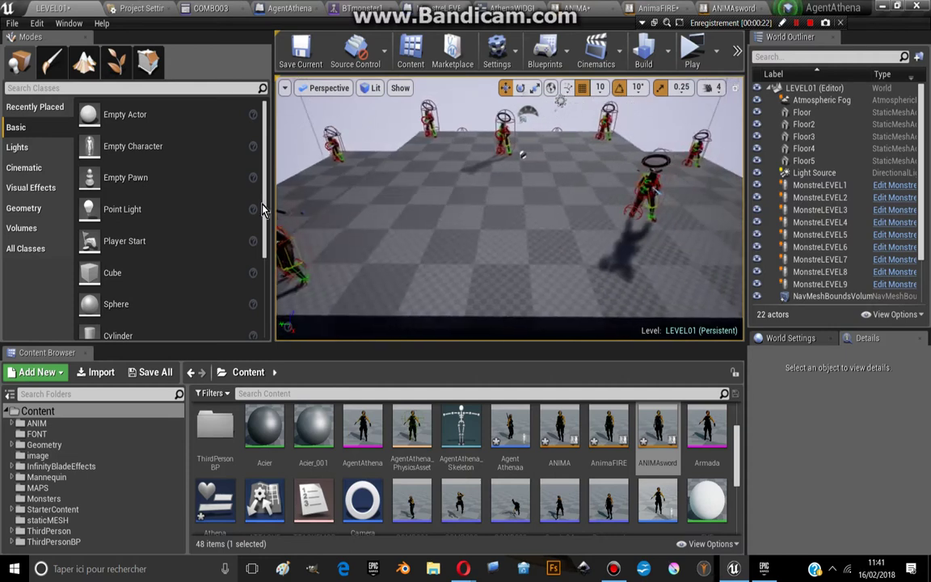
left_click_drag(274, 170, 173, 170)
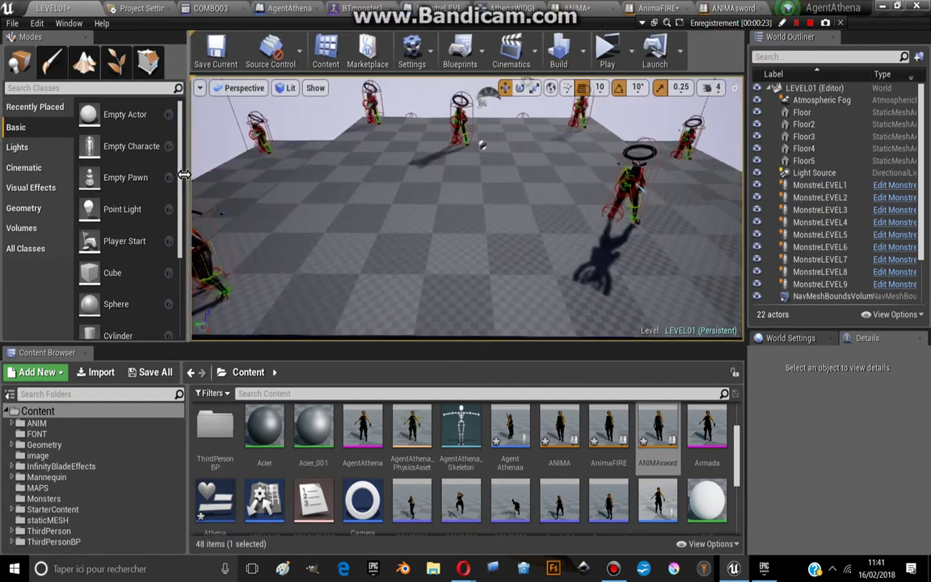
right_click_drag(278, 175, 278, 176)
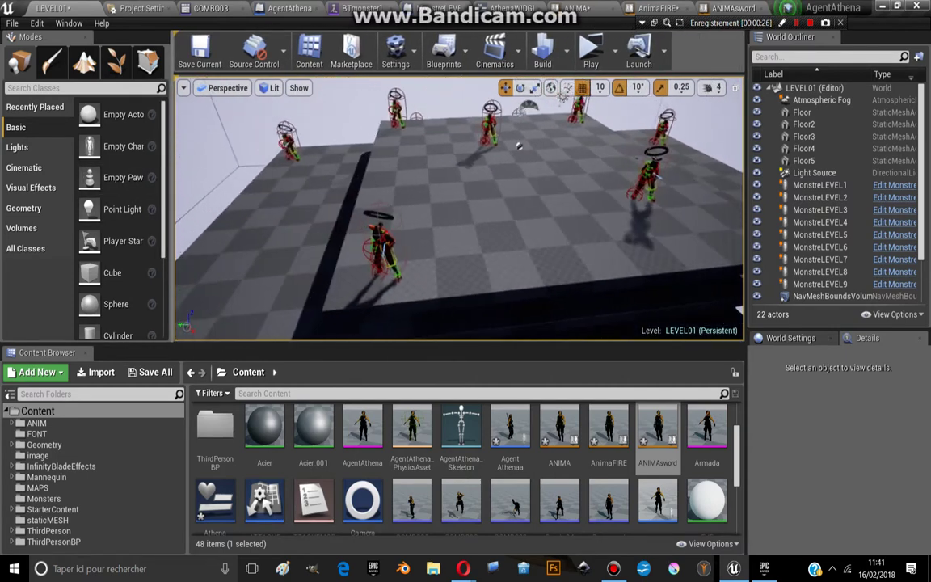
right_click_drag(483, 326, 482, 325)
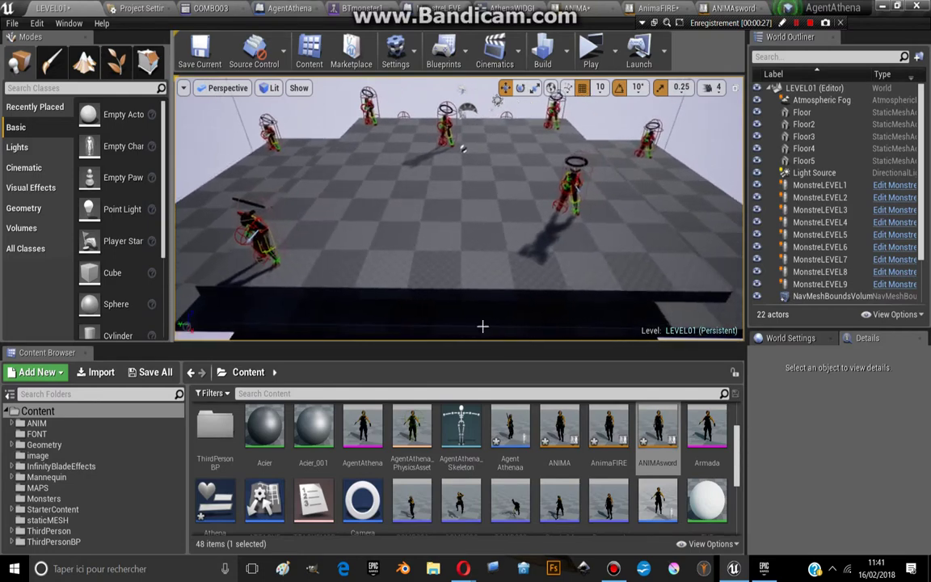
left_click_drag(495, 346, 499, 396)
right_click_drag(454, 285, 371, 174)
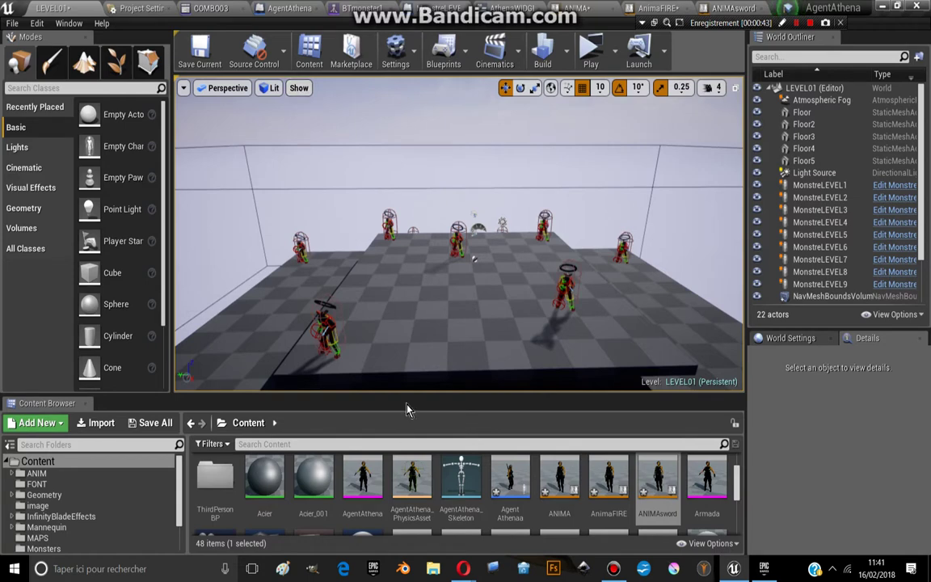
Give the asset browser more room and open the Monsters folder
left_click_drag(408, 397, 403, 294)
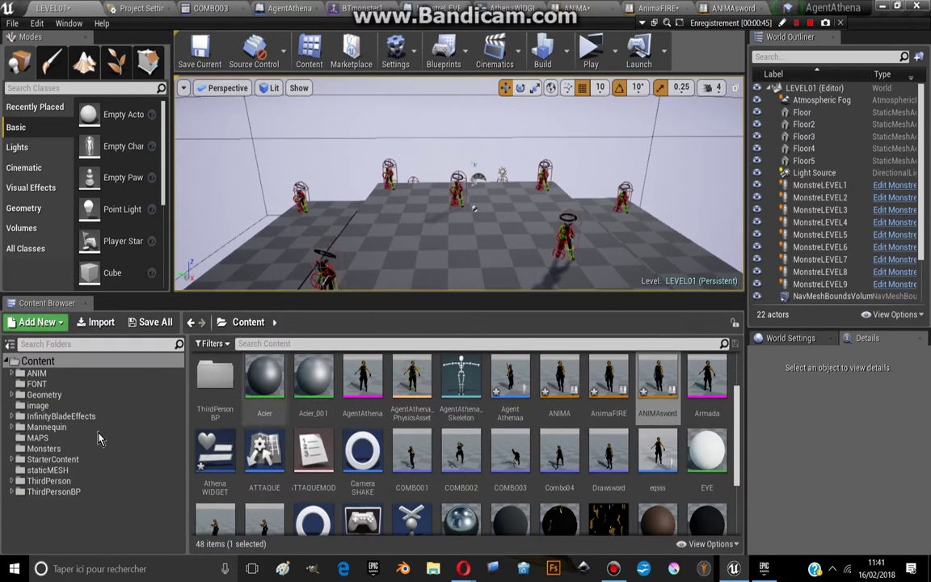
left_click(44, 448)
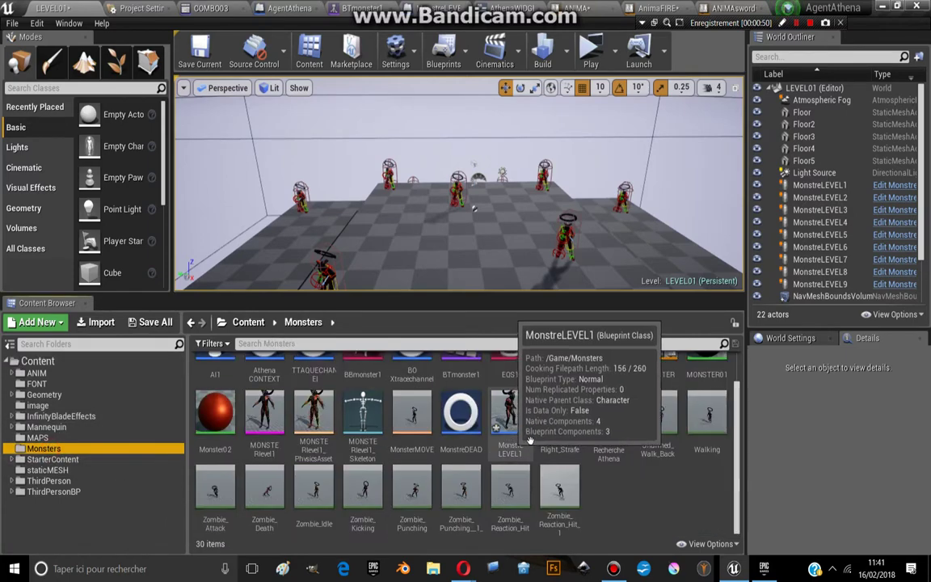
scroll(590, 416, "up", 1)
Open BTmonster1 and reposition the Wait, Zombie_Attack and lower Selector nodes
double_click(461, 378)
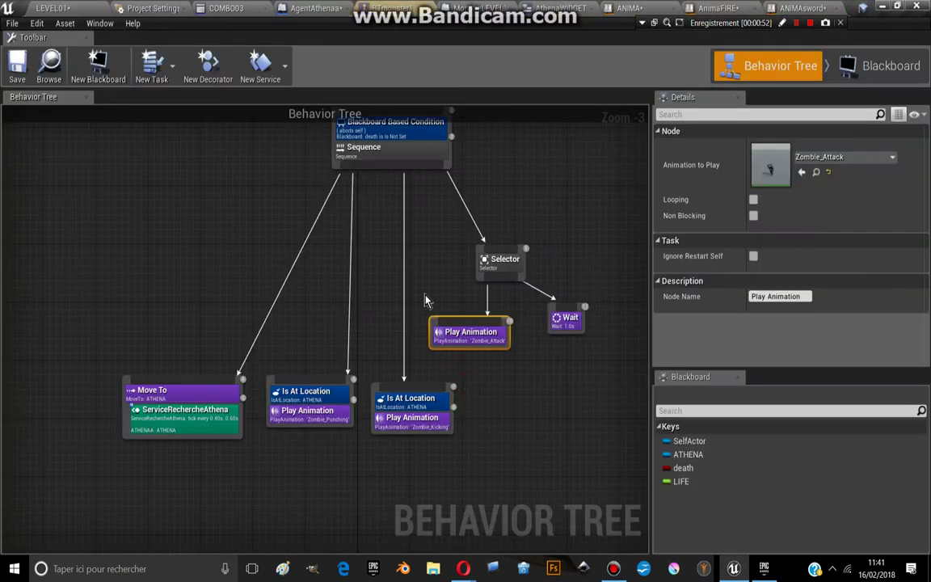
right_click_drag(501, 271, 441, 266)
left_click_drag(507, 321, 613, 410)
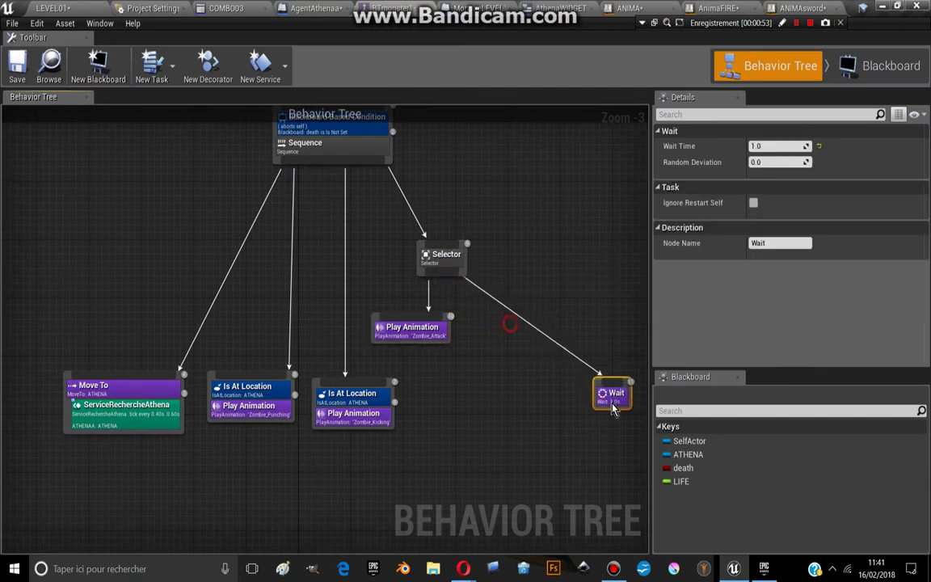
left_click_drag(428, 328, 474, 430)
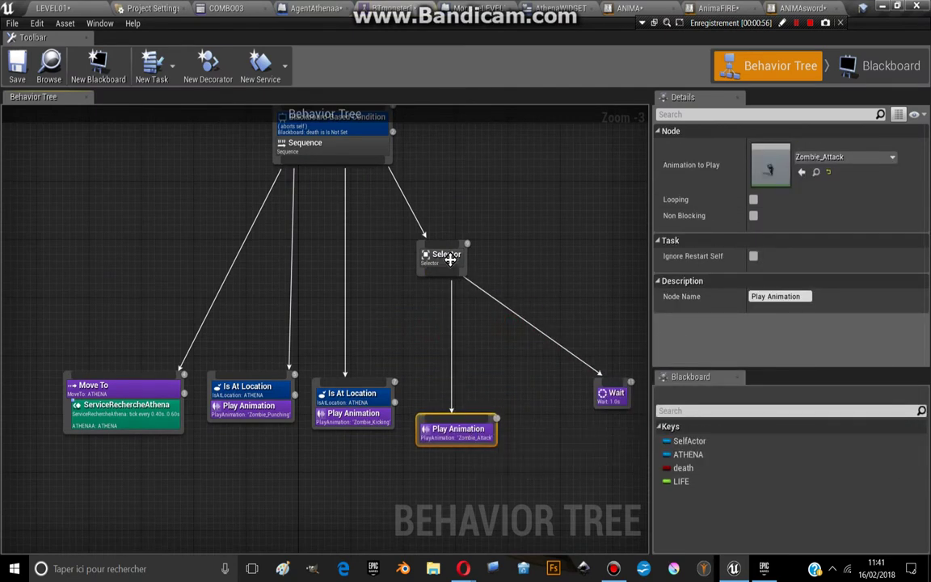
left_click_drag(451, 269, 523, 335)
right_click_drag(523, 334, 458, 311)
left_click_drag(555, 375, 554, 402)
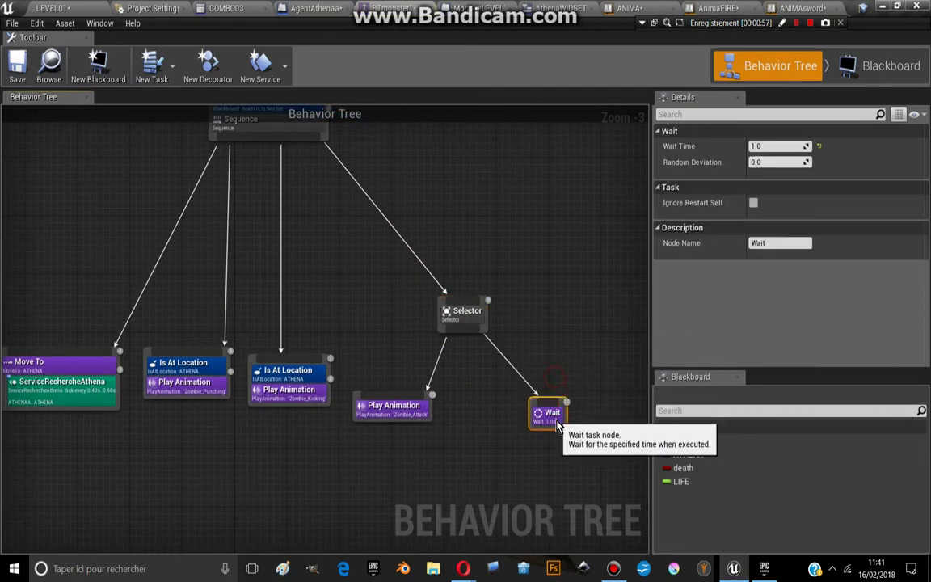
right_click_drag(392, 352, 437, 336)
left_click_drag(462, 403, 475, 395)
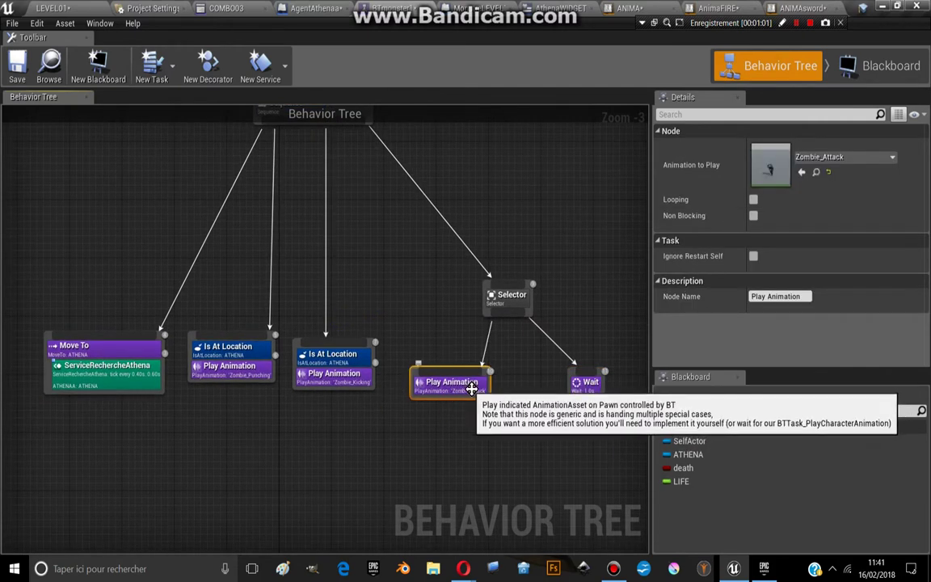
right_click_drag(452, 333, 458, 373)
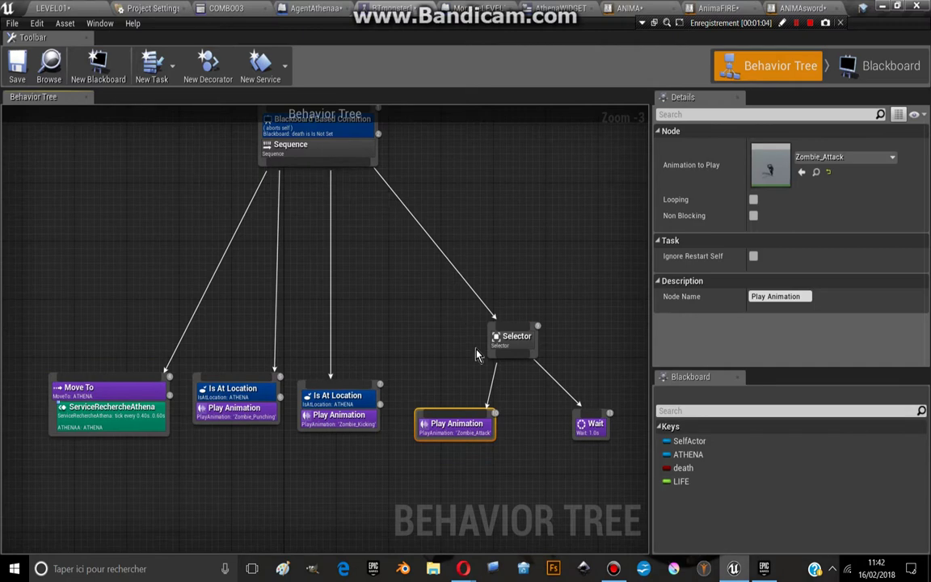
Check the Selector's options and move the condition Sequence node to the left
right_click(514, 348)
left_click(342, 244)
right_click_drag(261, 200, 330, 231)
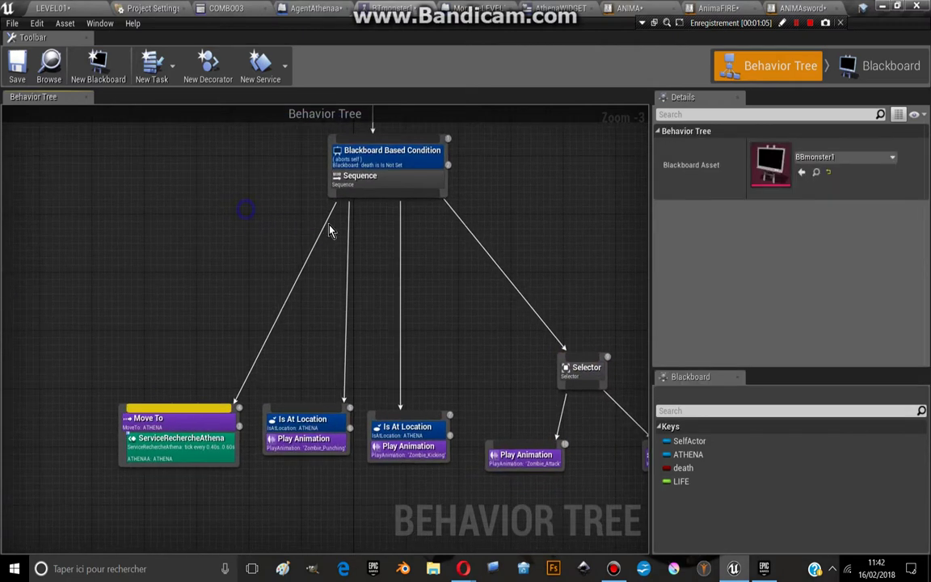
right_click_drag(319, 185, 341, 334)
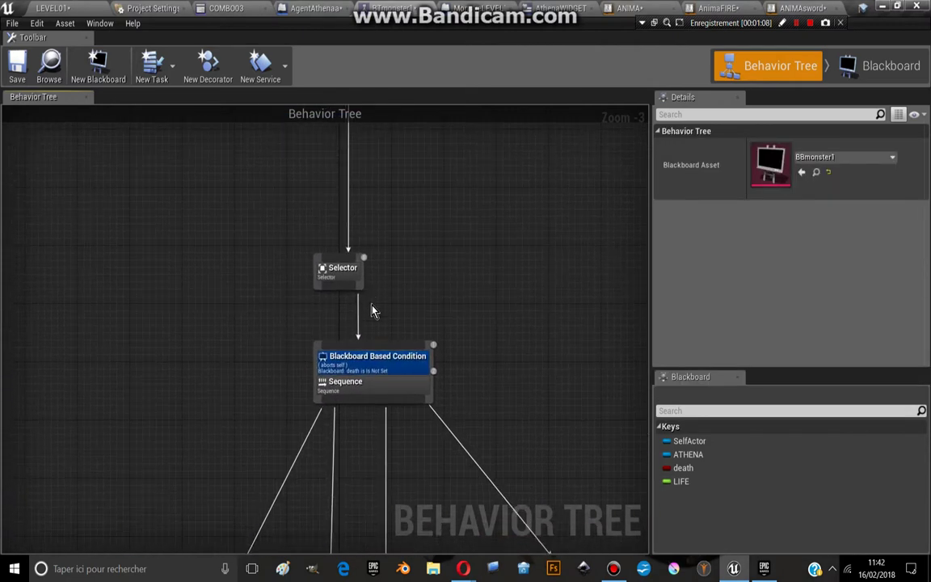
right_click_drag(320, 524, 293, 279)
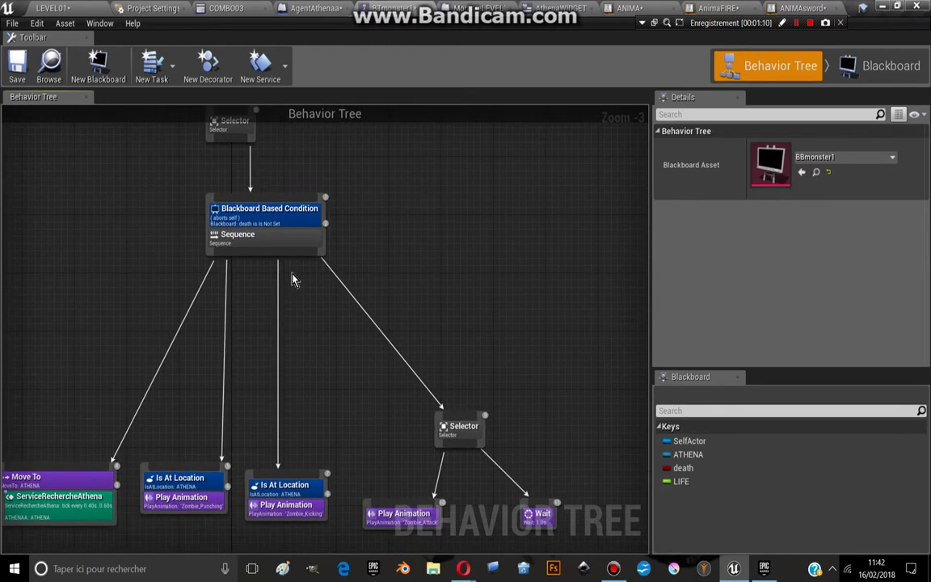
left_click_drag(312, 245, 160, 252)
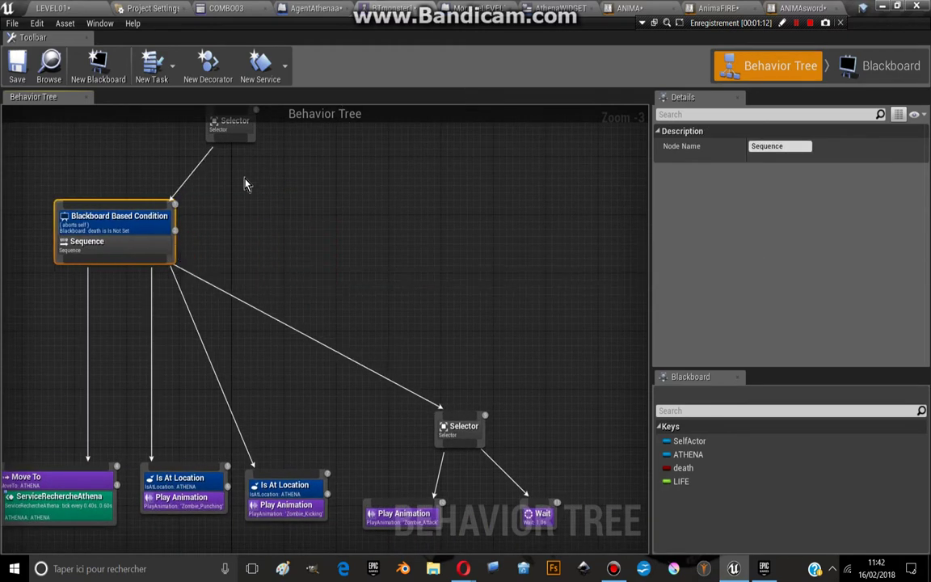
Link the top Selector to the lower Selector and move ROOT just above it
mouse_move(250, 143)
left_mouse_down()
mouse_move(418, 461)
mouse_move(457, 428)
left_mouse_up()
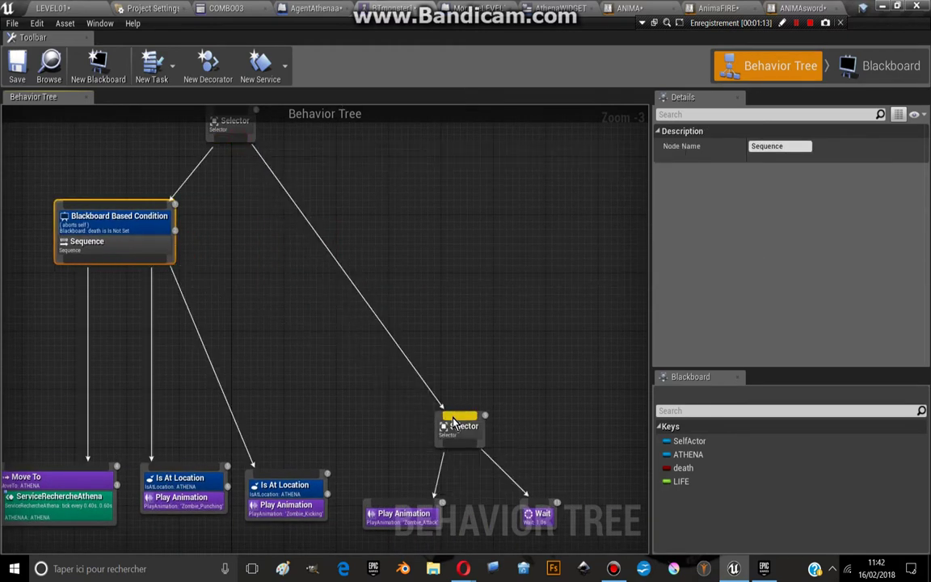
right_click_drag(218, 296, 356, 312)
scroll(342, 275, "down", 3)
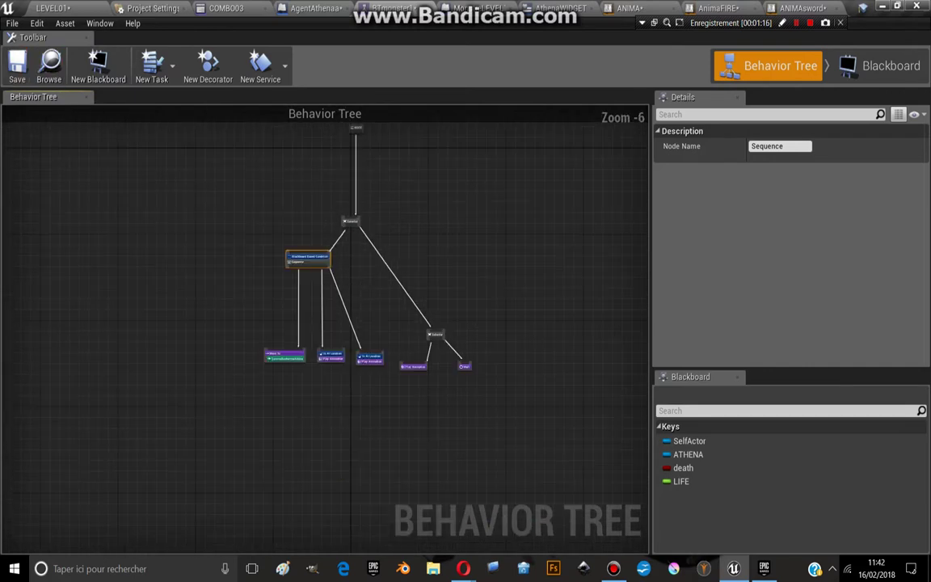
right_click_drag(355, 130, 334, 191)
left_click_drag(335, 191, 346, 257)
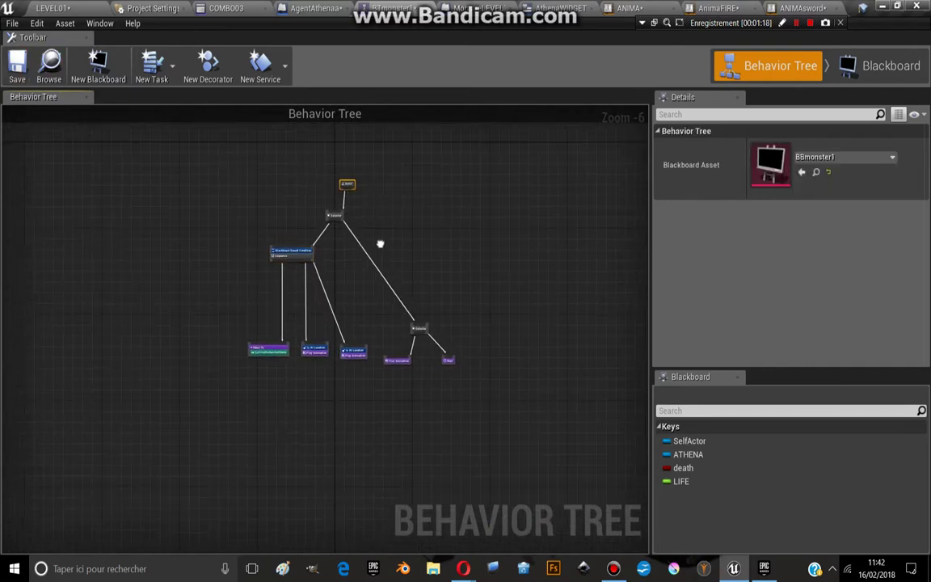
scroll(379, 243, "up", 3)
right_click_drag(309, 275, 430, 338)
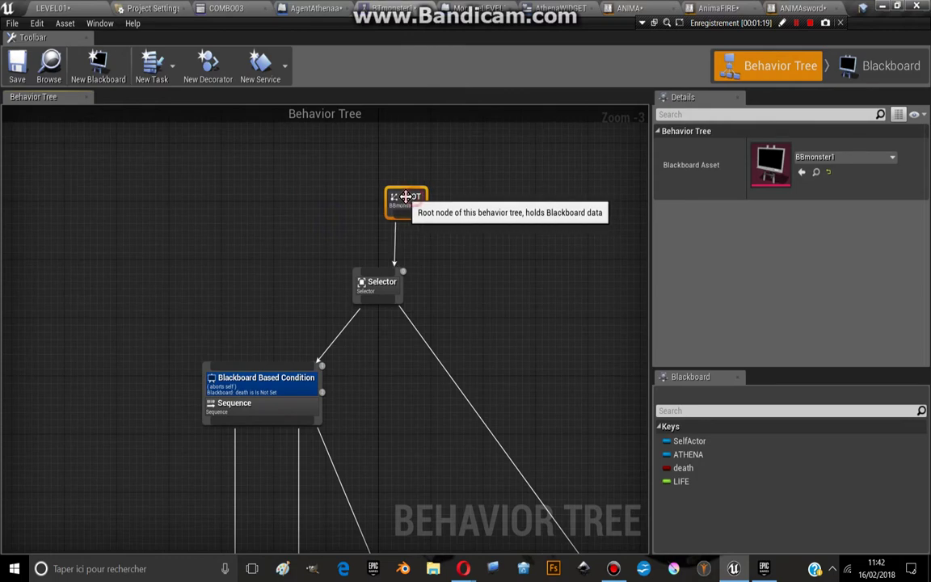
right_click_drag(414, 205, 393, 226)
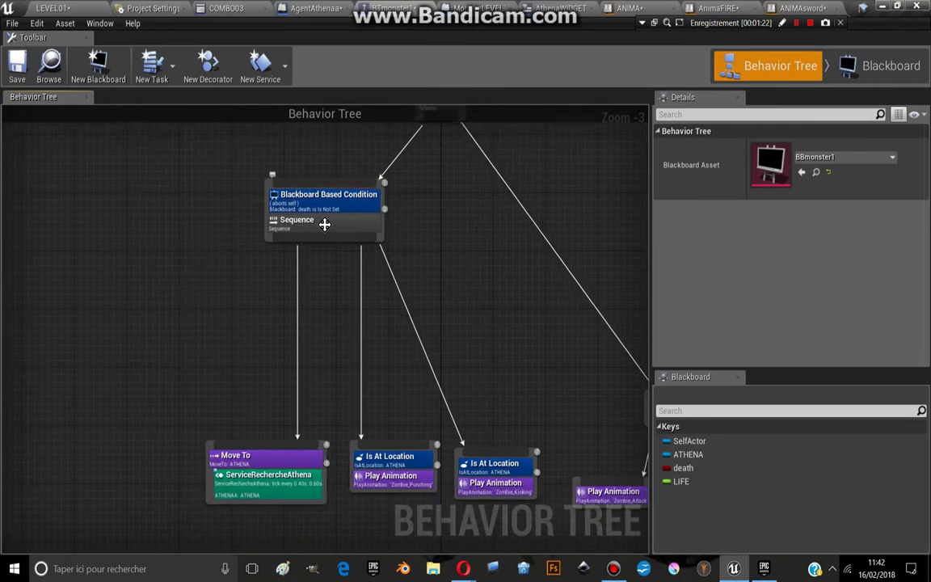
left_click(324, 224)
left_click(332, 208)
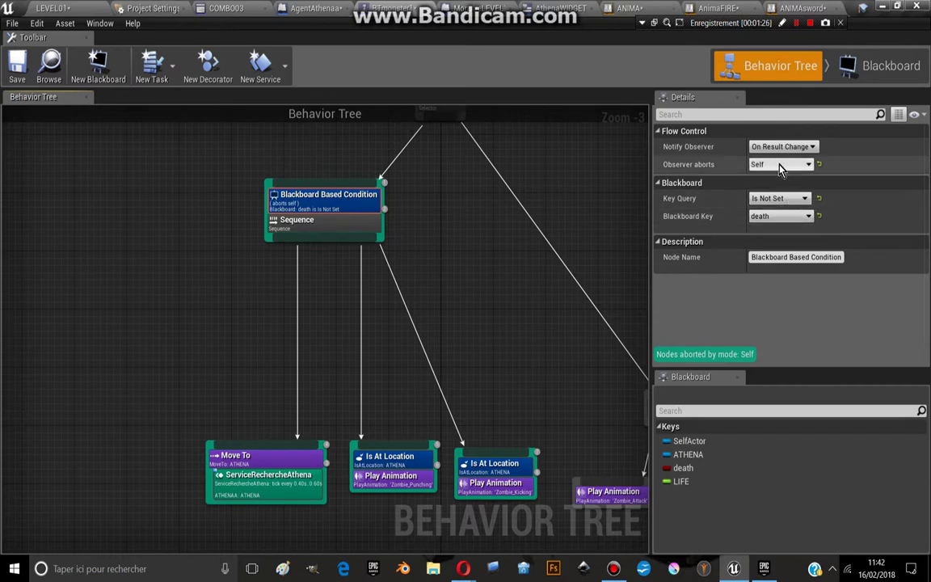
right_click_drag(279, 303, 333, 230)
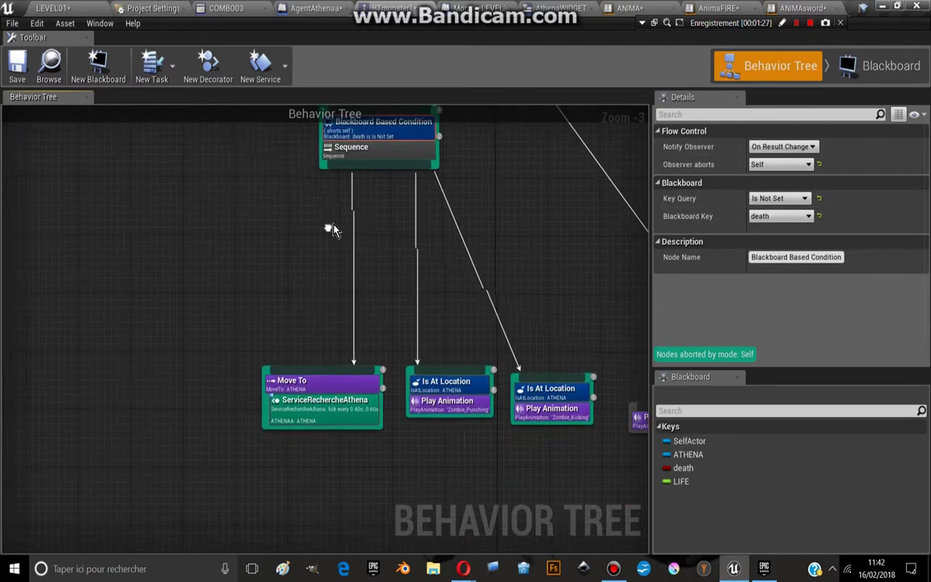
left_click(327, 417)
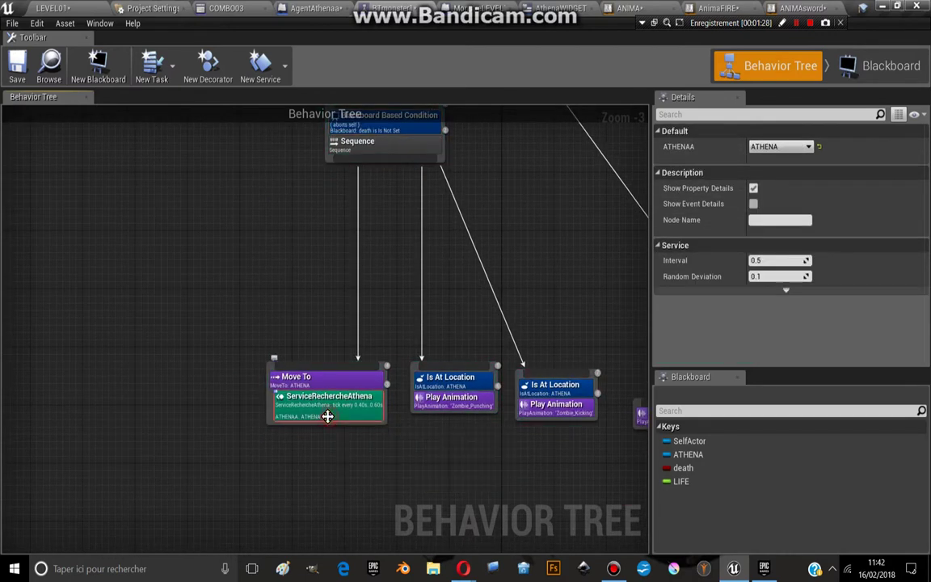
left_click(269, 409)
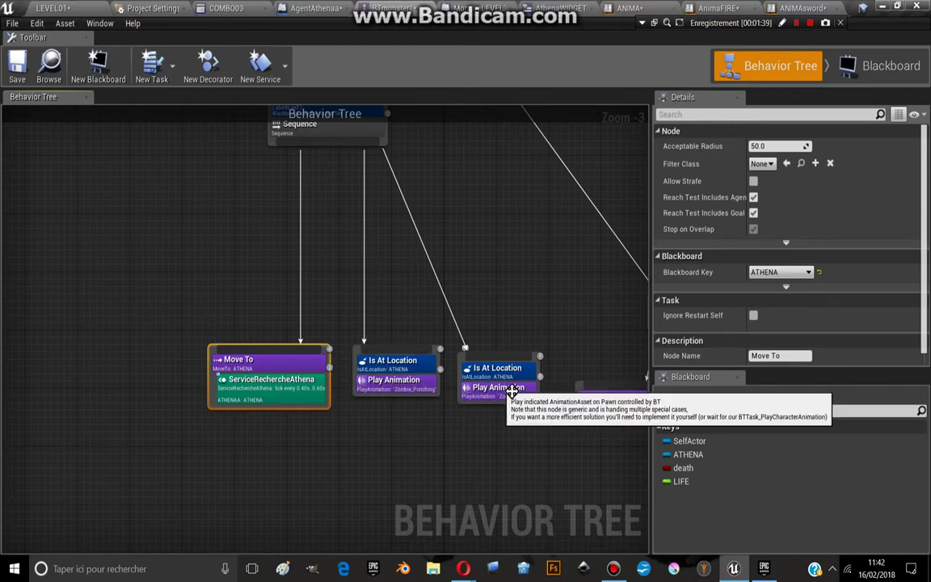
left_click(404, 383)
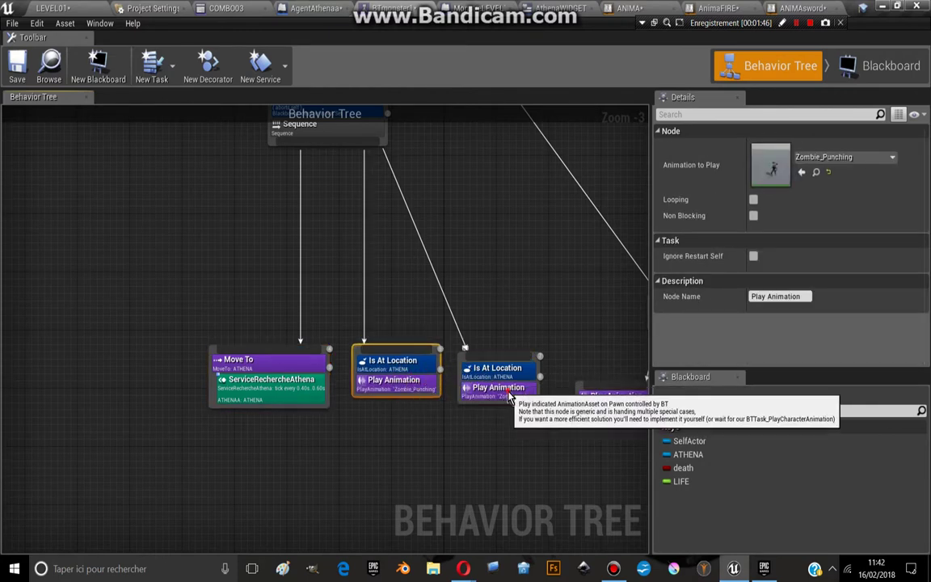
left_click(535, 388)
mouse_move(594, 366)
right_mouse_down()
mouse_move(455, 343)
mouse_move(342, 297)
right_mouse_up()
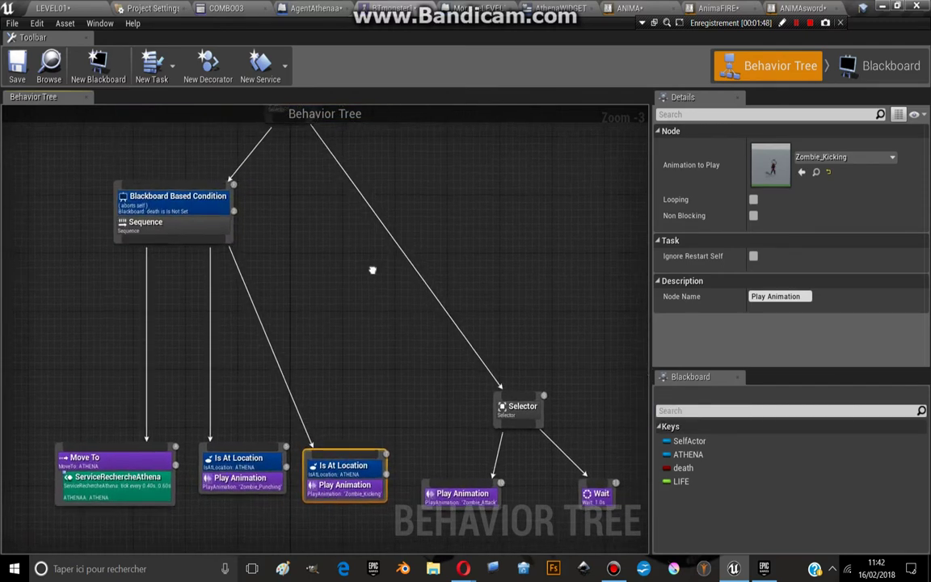
scroll(265, 171, "down", 1)
left_click(265, 171)
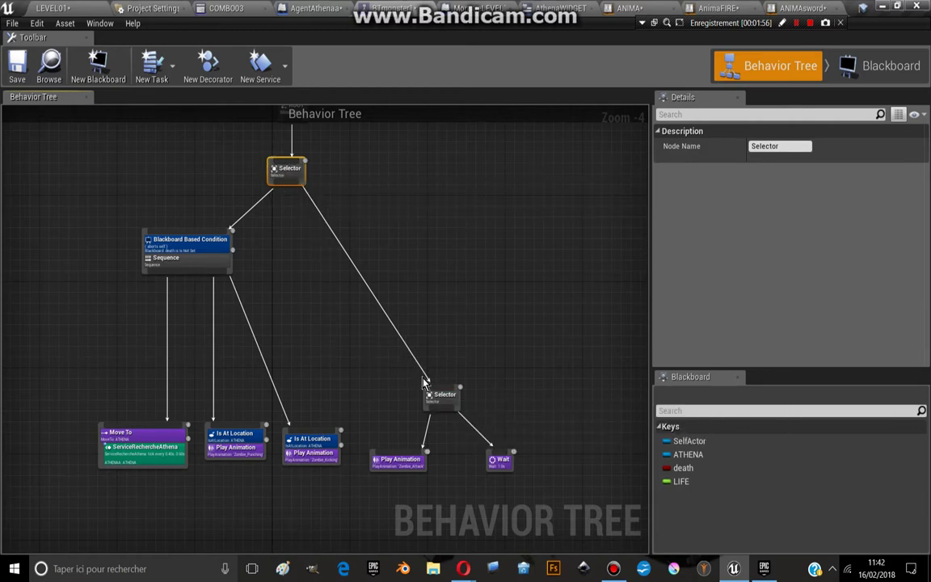
Fine-tune the position of the lower Selector node
left_click_drag(440, 402, 446, 393)
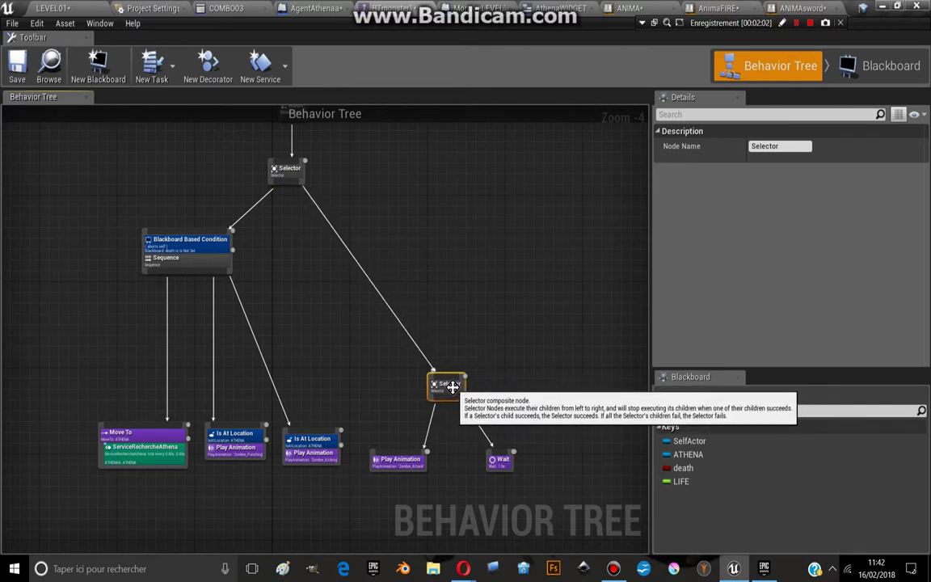
left_click_drag(453, 388, 457, 385)
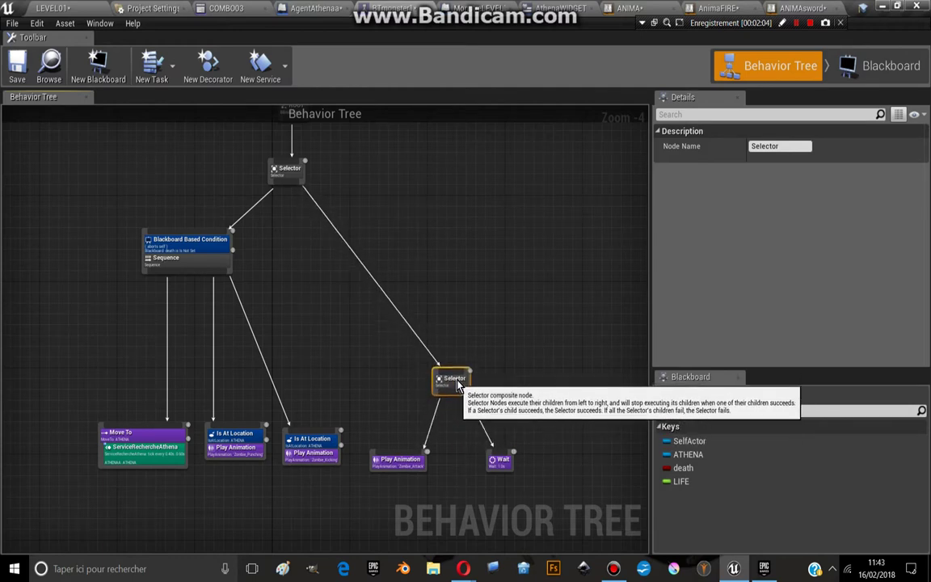
left_click_drag(458, 385, 443, 401)
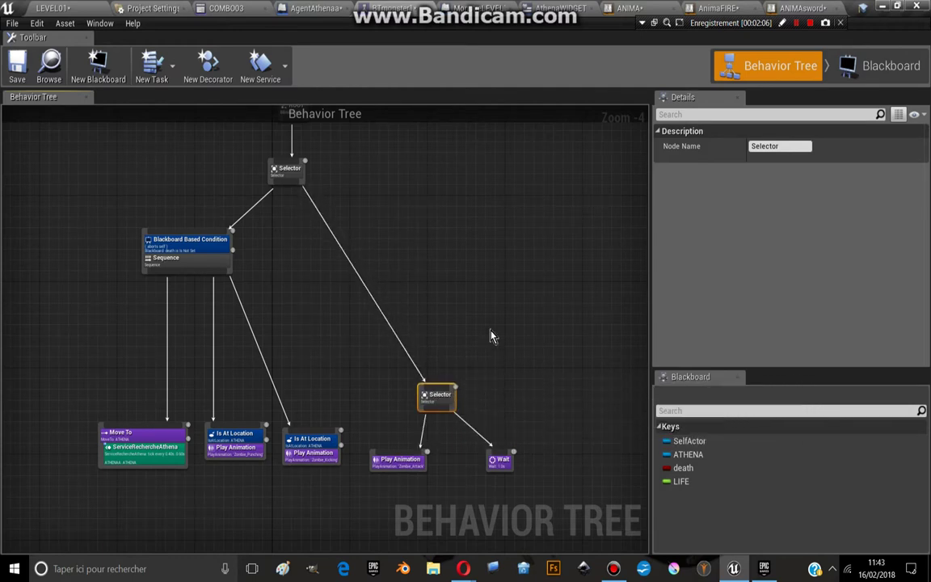
left_click(382, 311)
Nudge the Sequence node down and move the Move To node up-left
right_click_drag(533, 509, 474, 313)
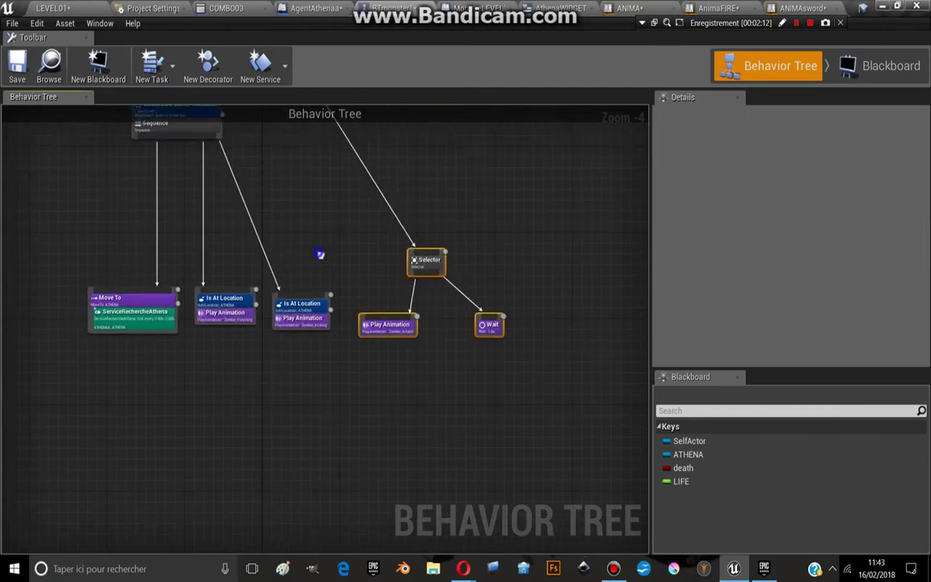
right_click_drag(321, 255, 458, 302)
left_click(326, 175)
left_click_drag(327, 176, 327, 181)
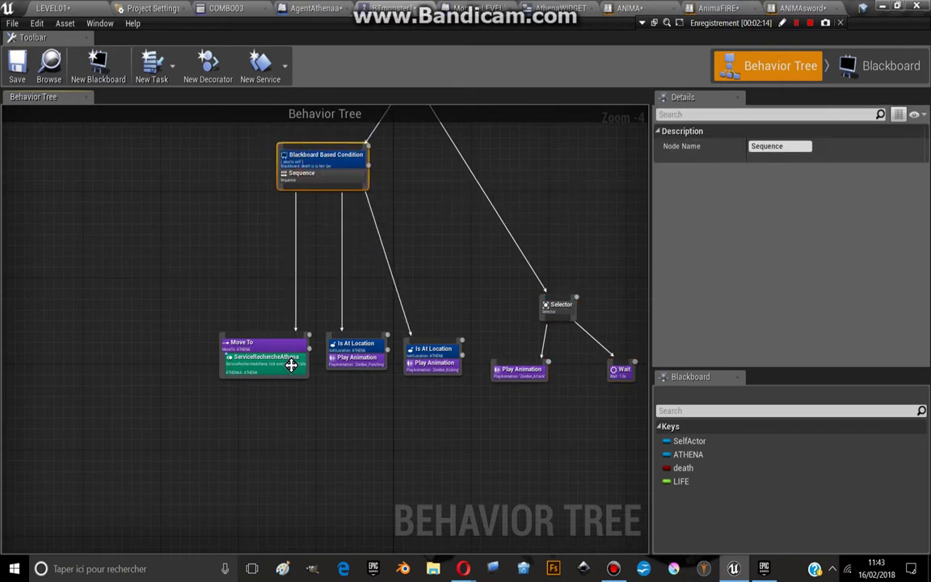
left_click_drag(292, 373, 269, 384)
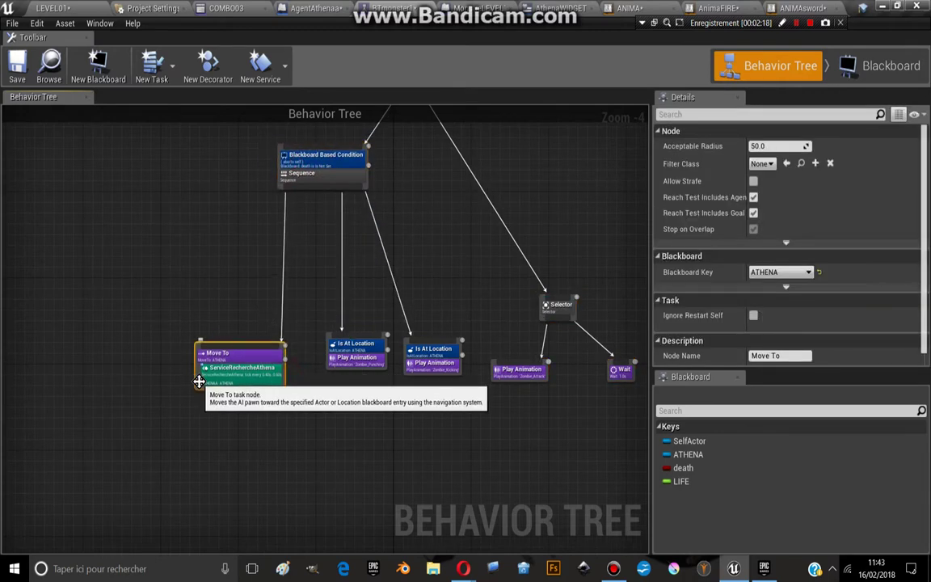
left_click_drag(199, 381, 184, 366)
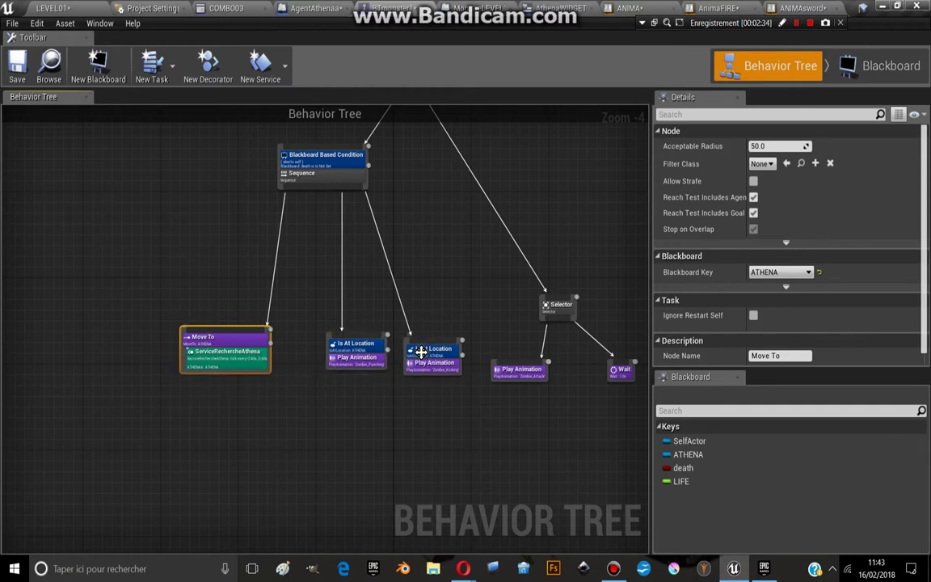
right_click_drag(496, 309, 380, 309)
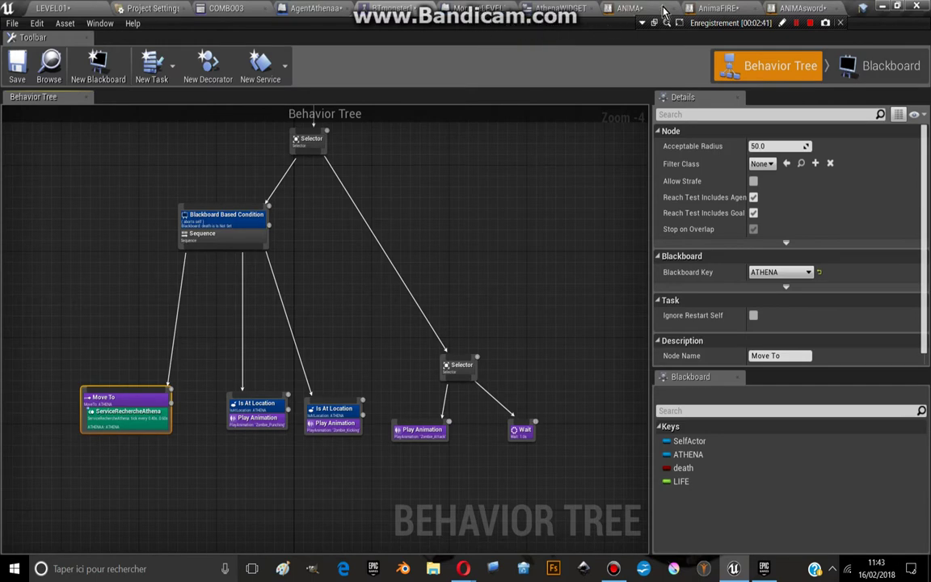
From MonstreLEVEL1's Mesh component, open the MONSTERlevel1 skeletal mesh and its MONSTER animation blueprint
left_click(478, 8)
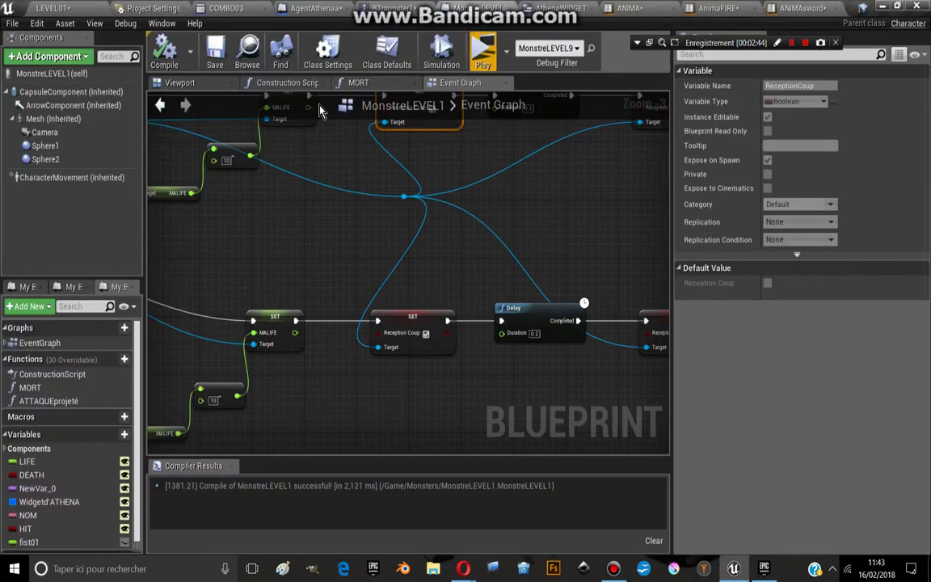
left_click(54, 118)
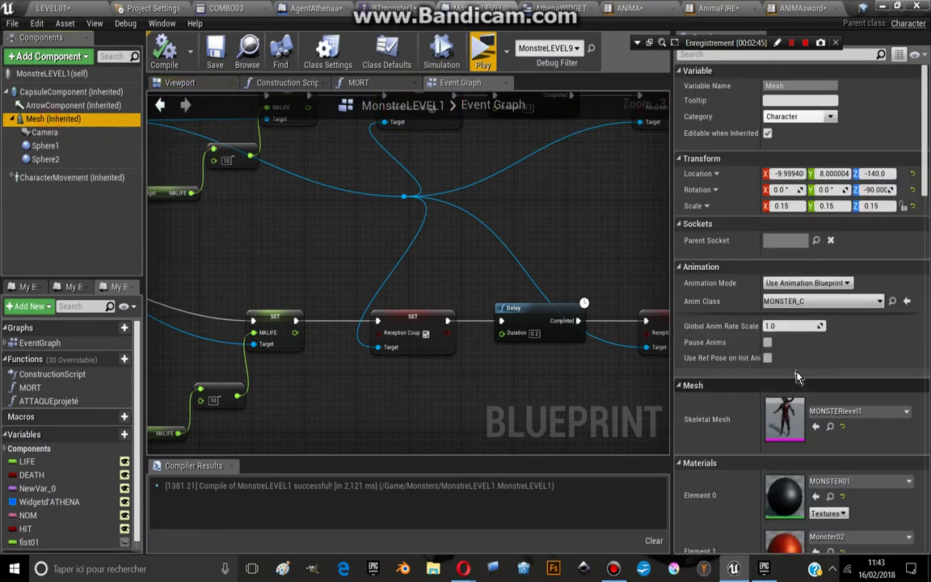
double_click(792, 426)
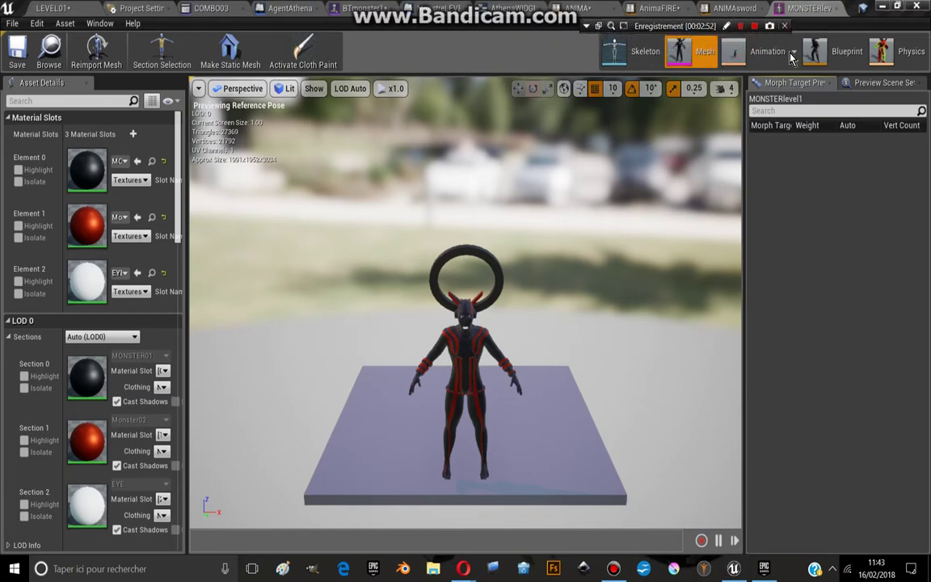
left_click(833, 53)
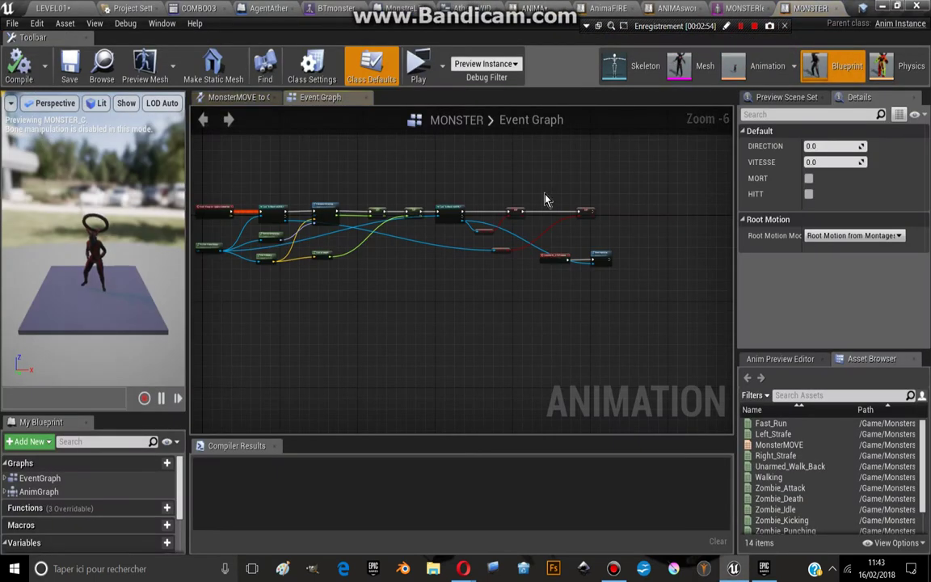
Nudge the DEATH getter down-right and the SET MORT node slightly right
right_click_drag(323, 253, 392, 245)
scroll(391, 245, "up", 1)
scroll(460, 228, "down", 1)
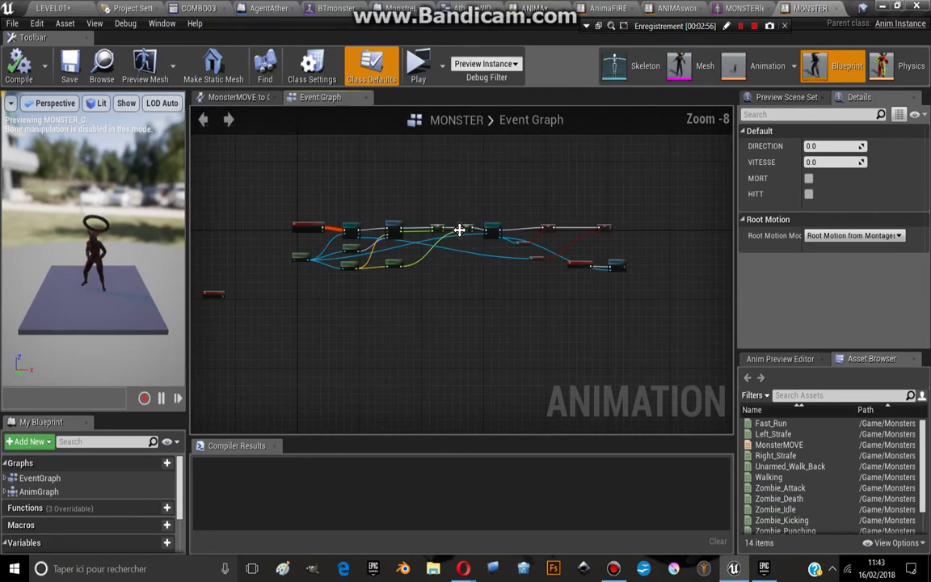
scroll(473, 256, "up", 1)
scroll(353, 191, "up", 2)
scroll(353, 187, "up", 1)
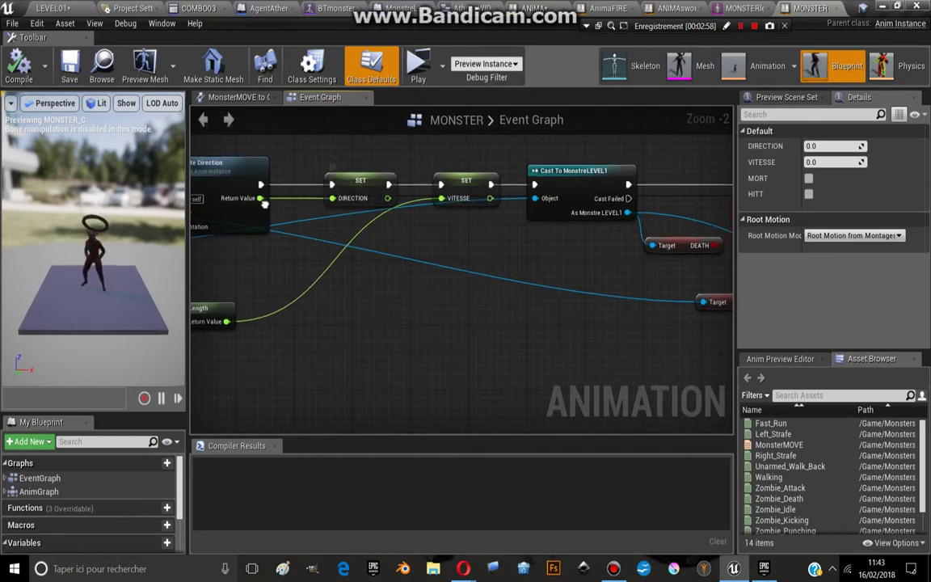
right_click_drag(350, 217, 266, 267)
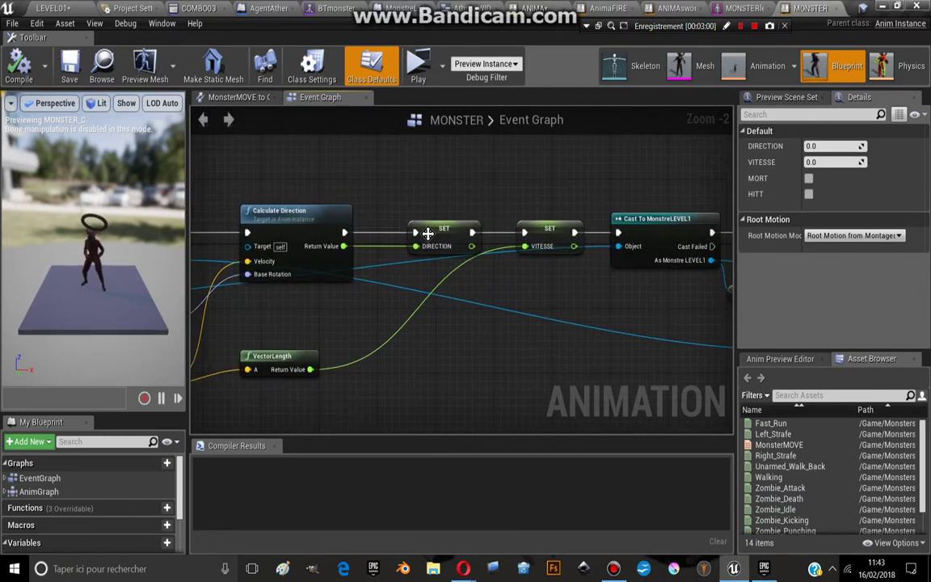
left_click(420, 239)
right_click_drag(421, 238, 302, 178)
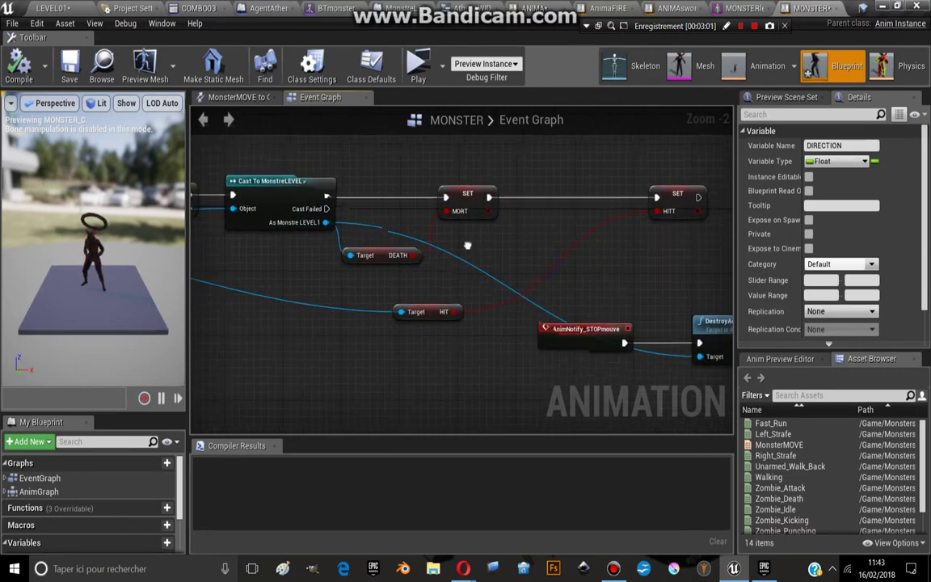
left_click_drag(379, 242, 385, 253)
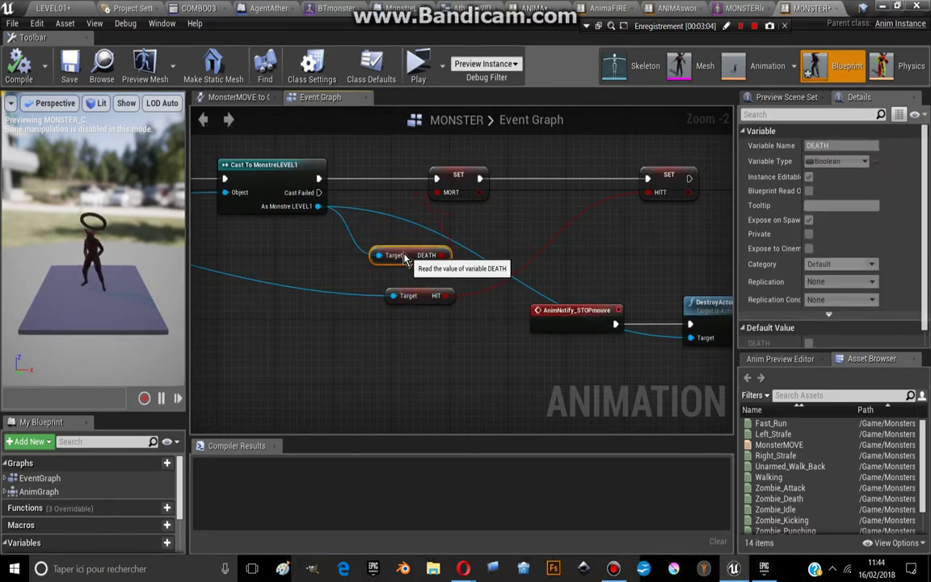
left_click_drag(470, 194, 483, 183)
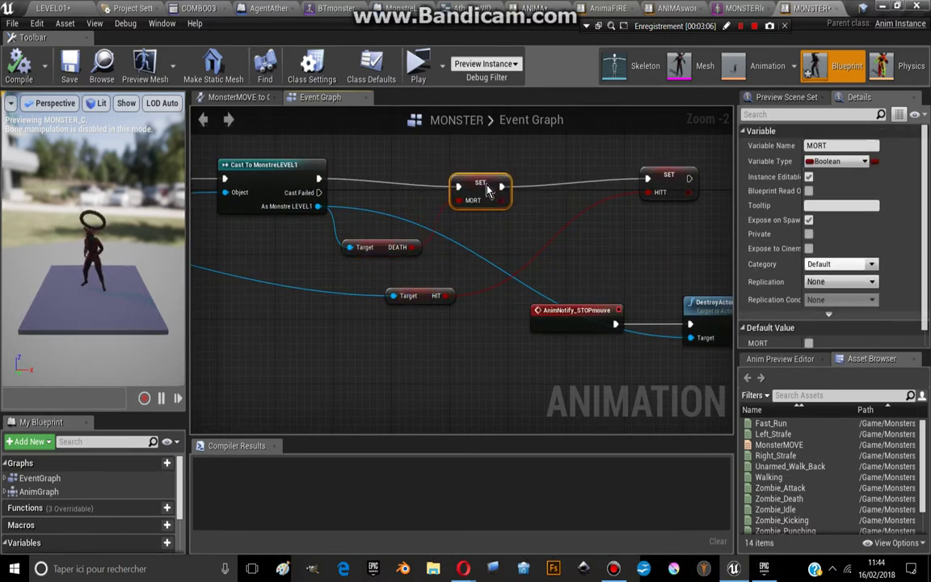
Move the HIT getter up-left near SET HITT, then return to MonstreLEVEL1
right_click_drag(460, 257, 360, 263)
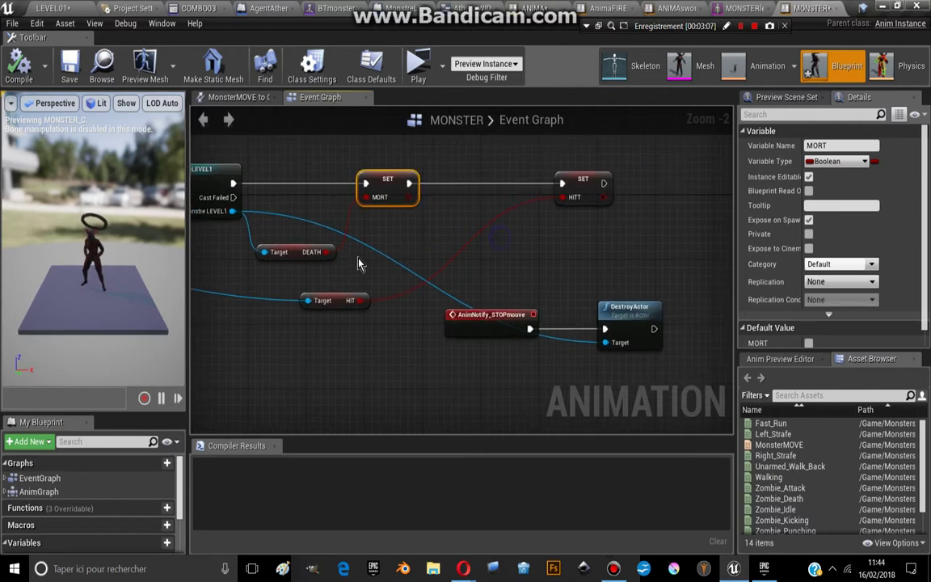
left_click(293, 252)
right_click_drag(294, 252, 373, 252)
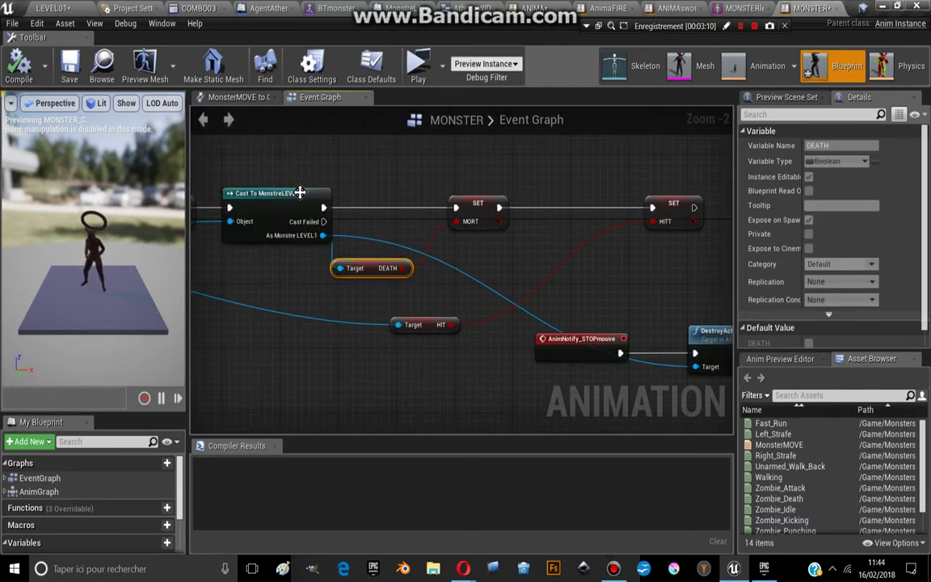
right_click_drag(435, 348, 524, 306)
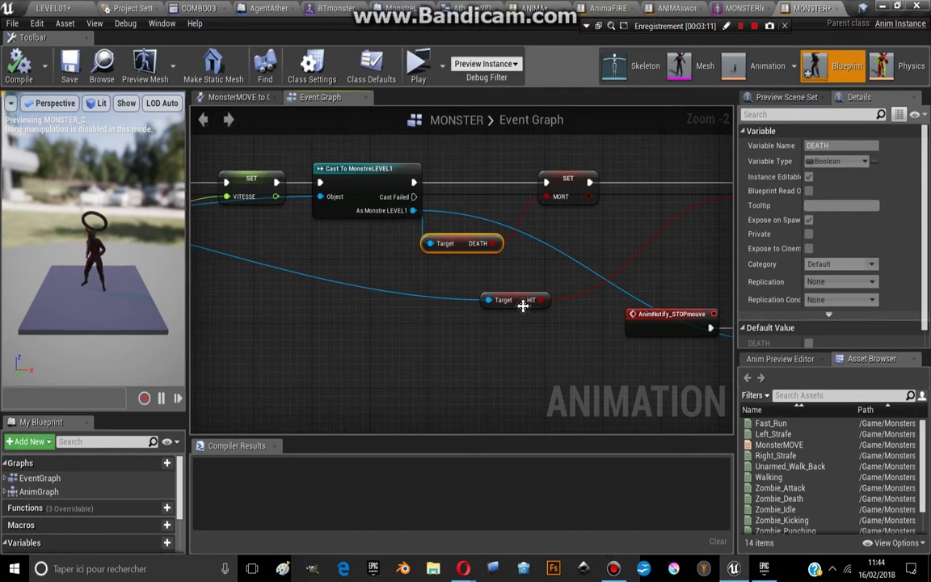
left_click_drag(524, 305, 473, 282)
right_click_drag(573, 254, 457, 273)
left_click(602, 204)
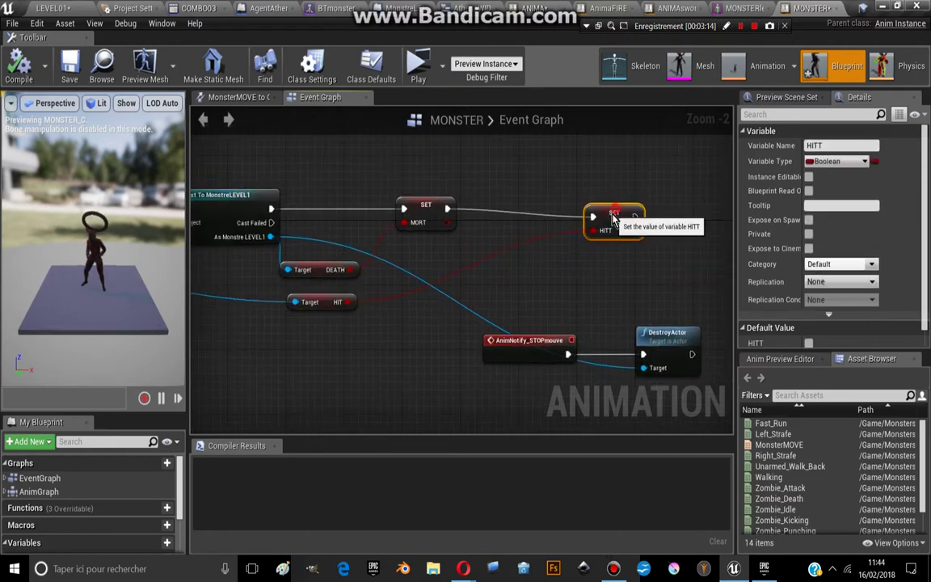
right_click_drag(357, 289, 433, 285)
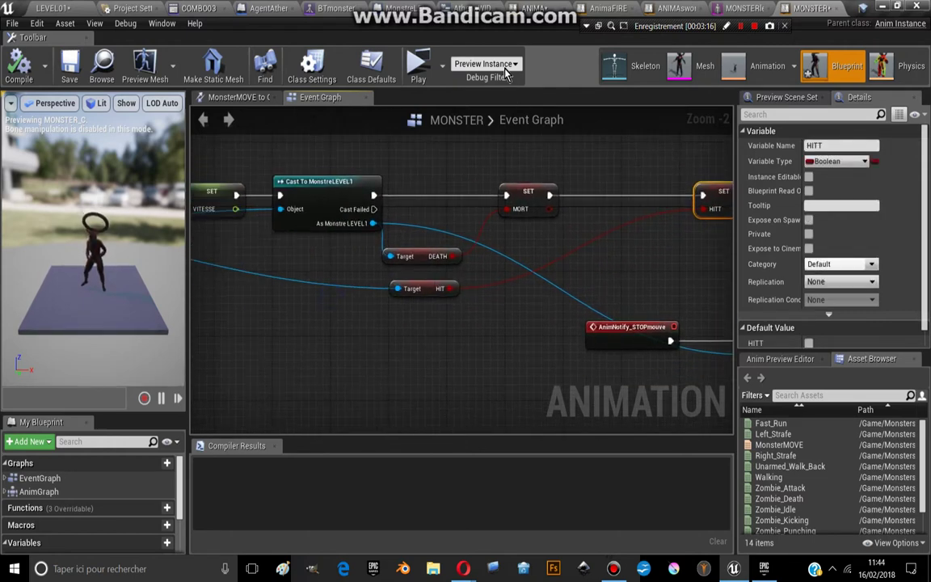
left_click(410, 7)
scroll(307, 240, "down", 3)
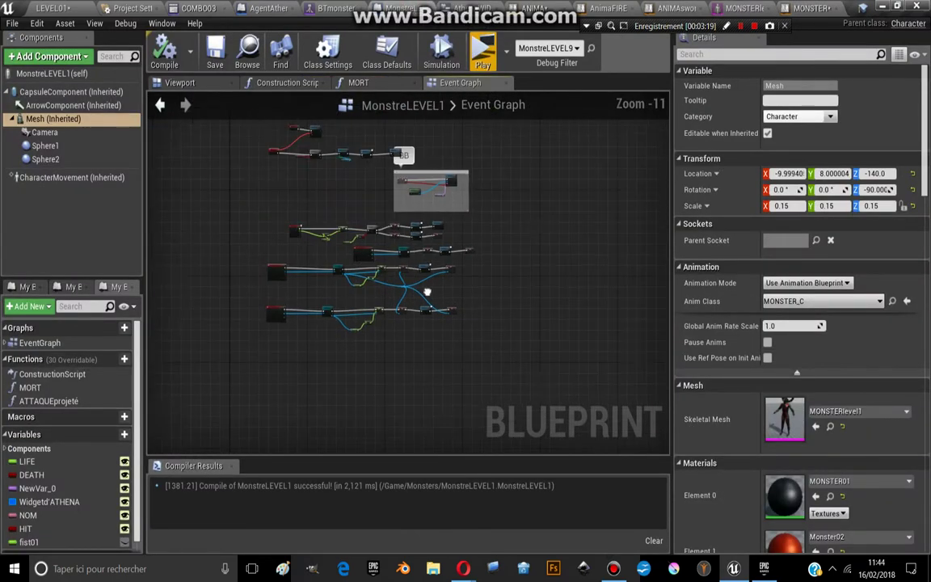
right_click_drag(357, 285, 336, 313)
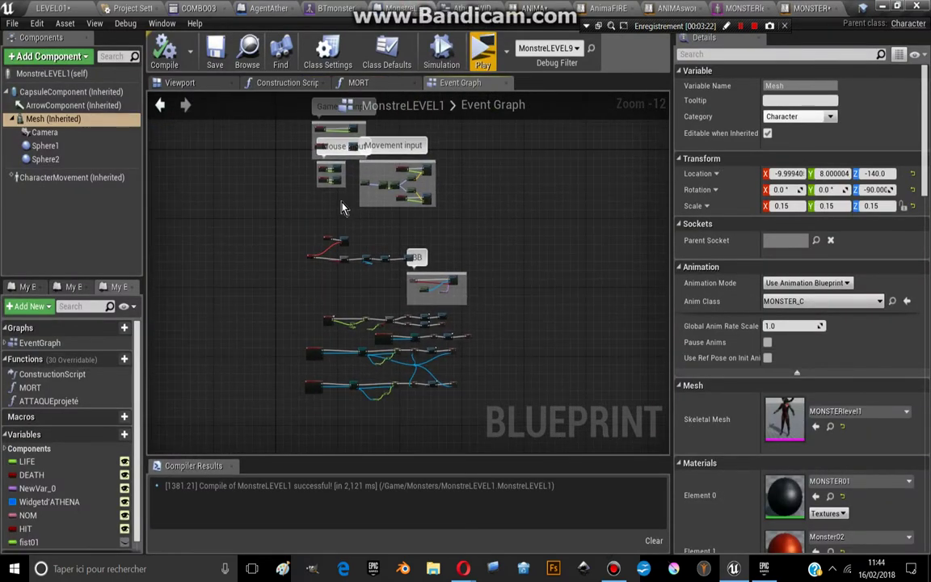
scroll(336, 274, "up", 4)
scroll(336, 259, "down", 2)
scroll(336, 243, "up", 5)
right_click_drag(336, 243, 267, 141)
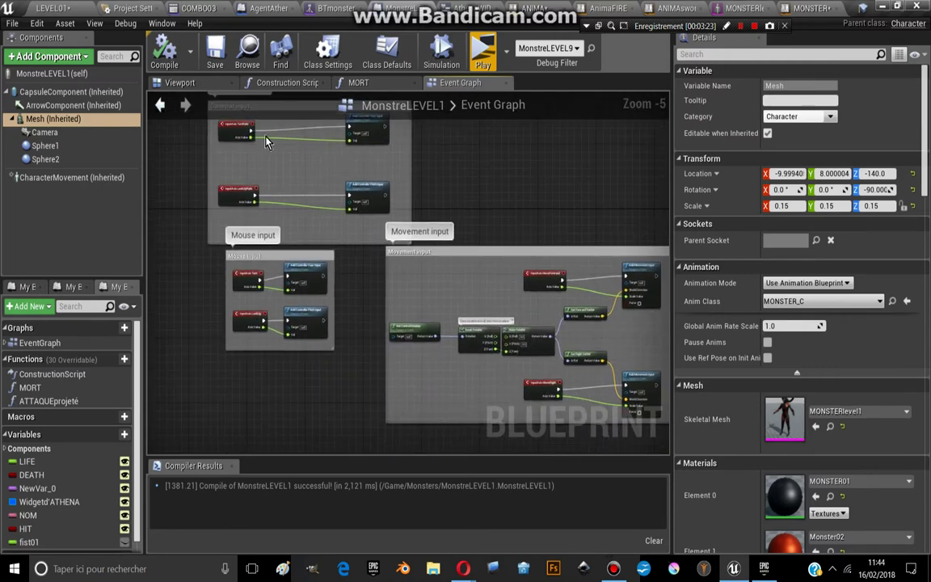
right_click_drag(475, 318, 440, 257)
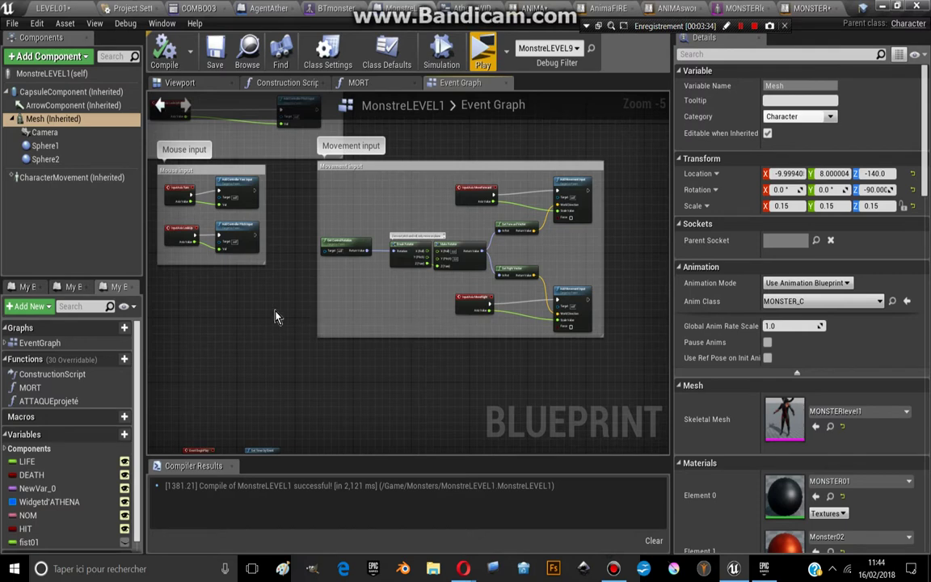
right_click_drag(254, 332, 366, 110)
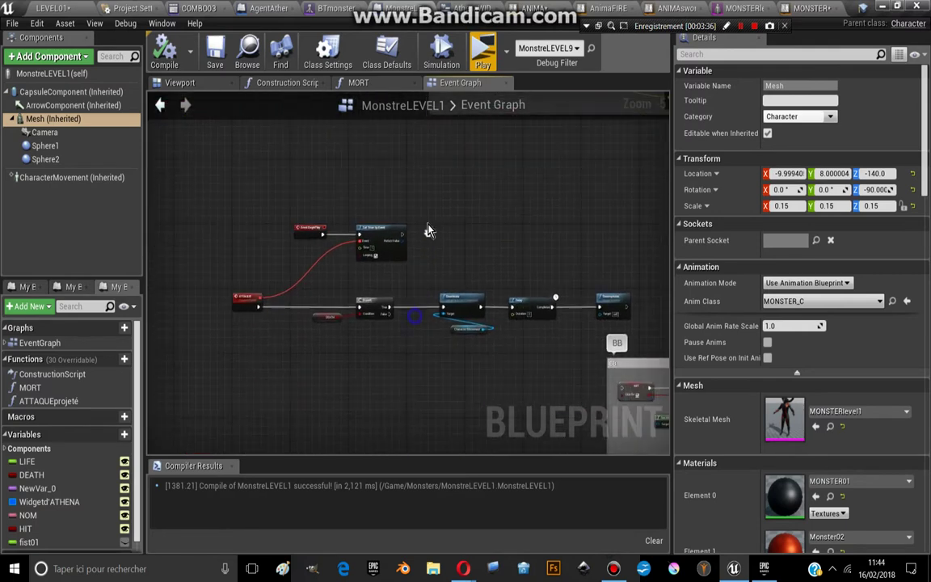
scroll(429, 231, "up", 5)
right_click_drag(249, 153, 322, 208)
scroll(322, 208, "down", 1)
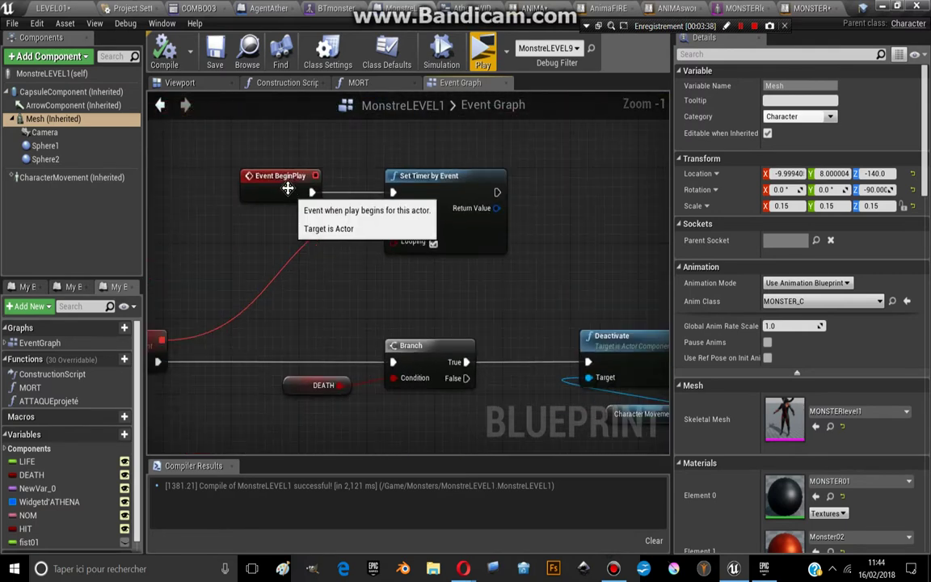
left_click_drag(287, 188, 269, 189)
left_click(402, 174)
left_click_drag(402, 174, 402, 183)
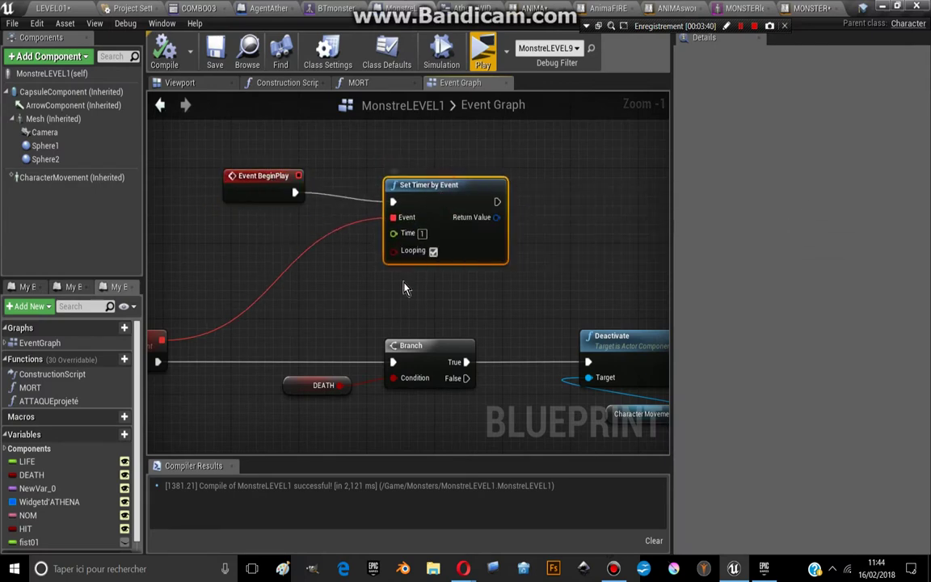
left_click_drag(445, 211, 445, 193)
right_click_drag(376, 311, 506, 269)
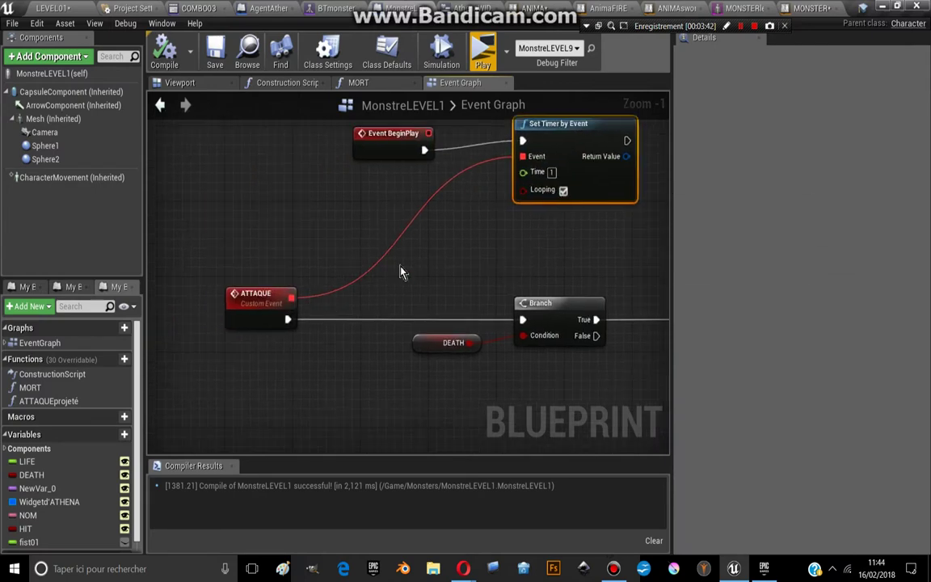
left_click_drag(527, 142, 527, 152)
left_click(254, 303)
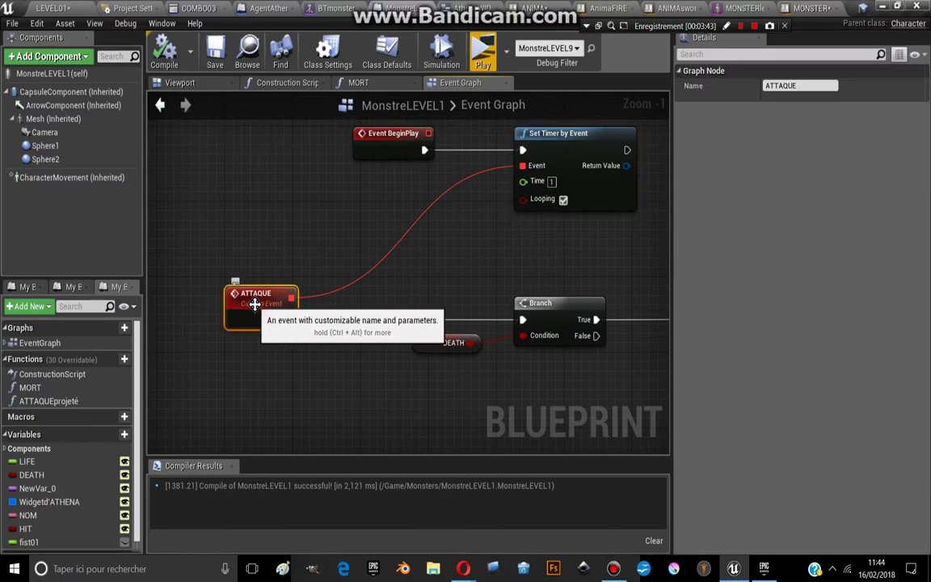
scroll(436, 312, "down", 3)
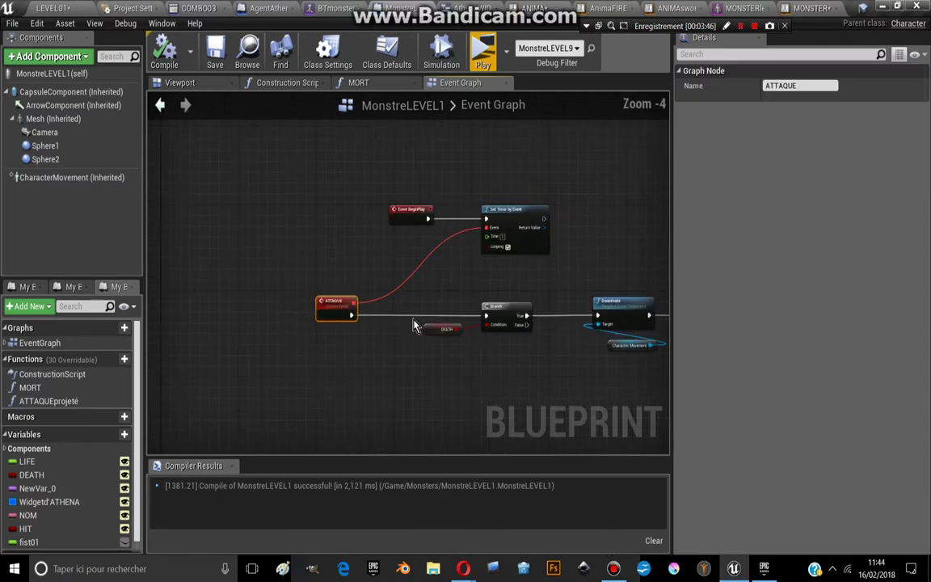
scroll(414, 325, "down", 1)
scroll(340, 283, "up", 1)
scroll(291, 259, "up", 2)
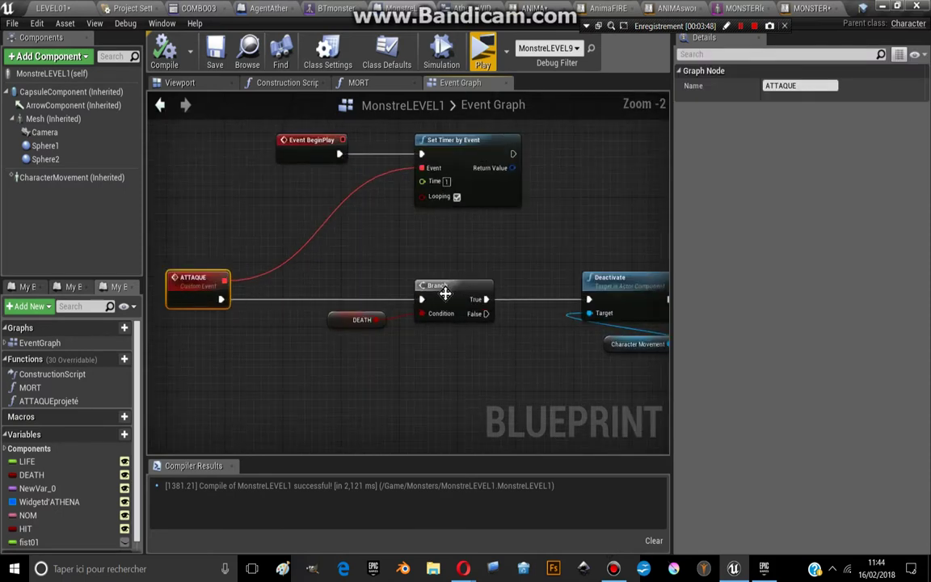
right_click_drag(445, 294, 303, 257)
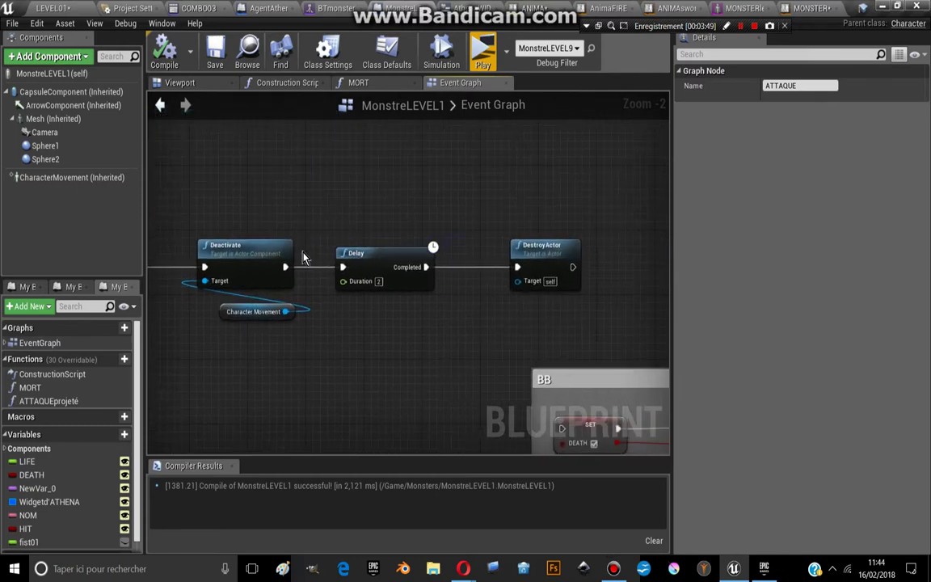
right_click_drag(551, 269, 418, 261)
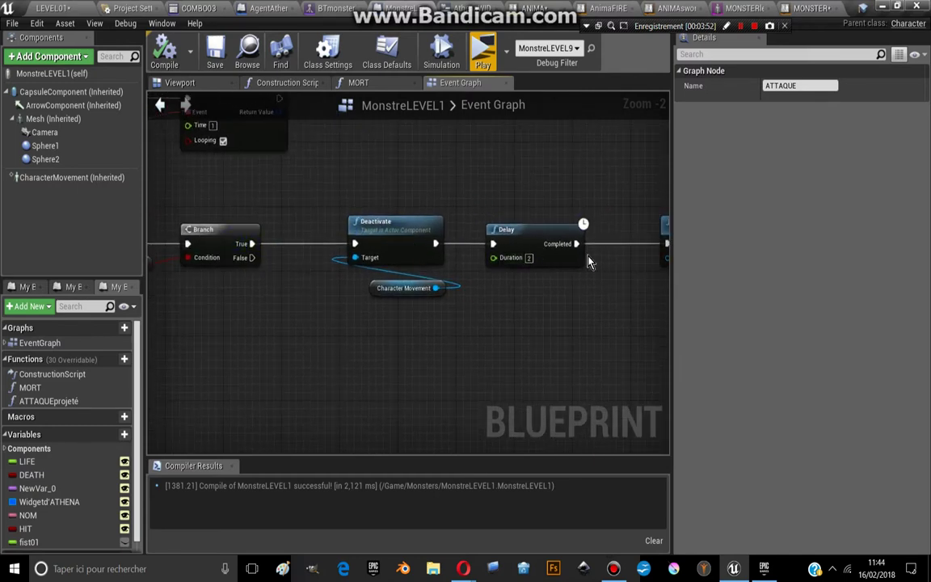
mouse_move(589, 261)
right_mouse_down()
mouse_move(470, 261)
mouse_move(415, 275)
right_mouse_up()
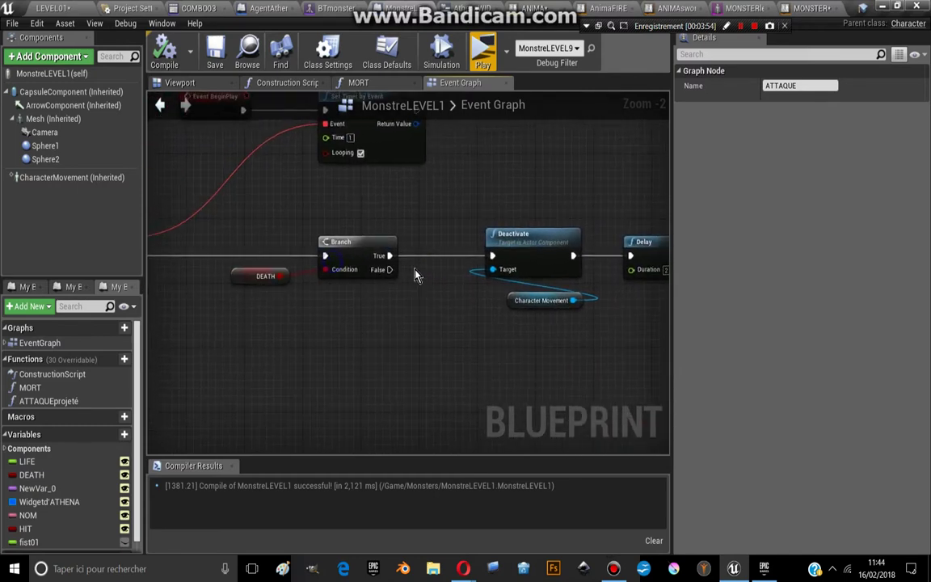
left_click(257, 273)
right_click_drag(257, 275, 396, 306)
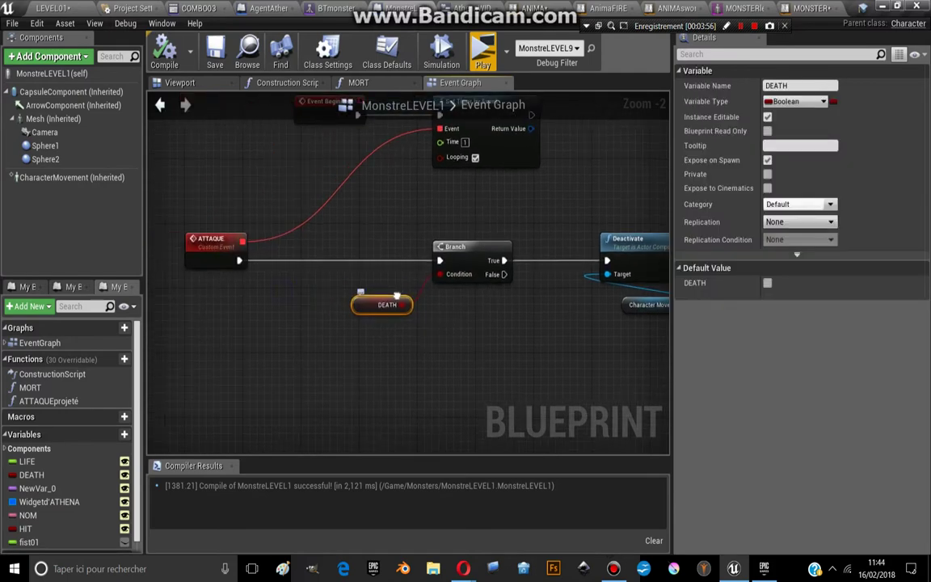
scroll(419, 329, "down", 3)
scroll(419, 329, "down", 3)
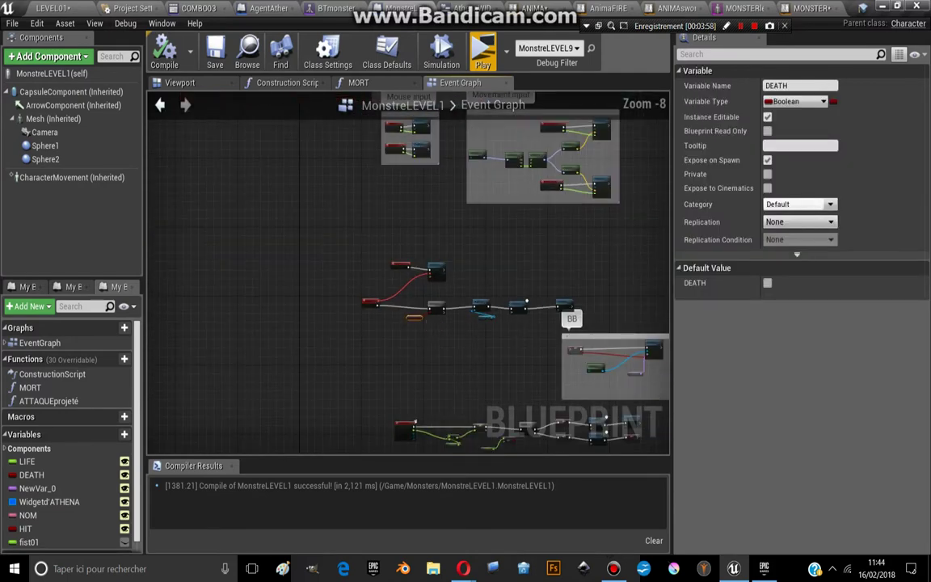
mouse_move(414, 291)
right_mouse_down()
mouse_move(258, 239)
mouse_move(340, 168)
right_mouse_up()
scroll(340, 168, "up", 3)
scroll(340, 167, "up", 4)
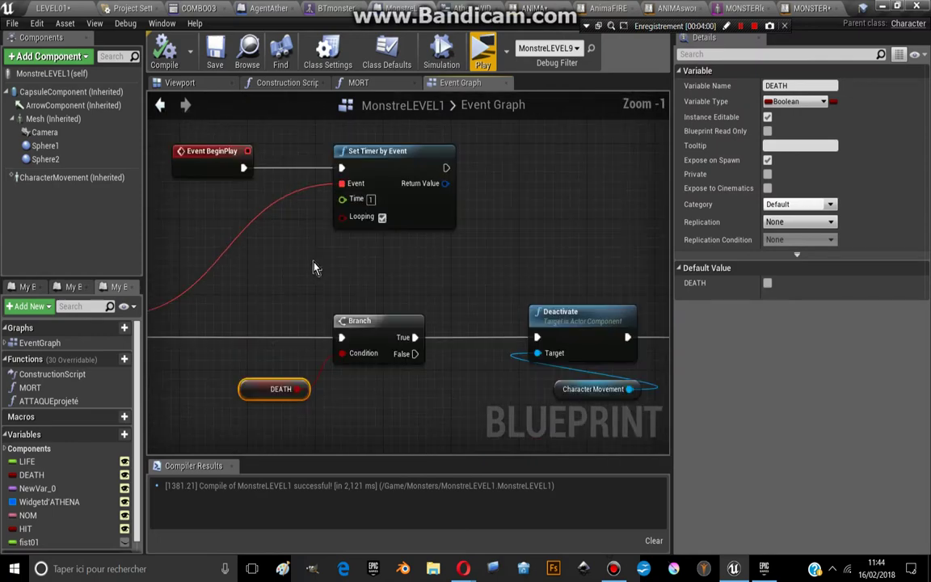
right_click_drag(256, 388, 289, 321)
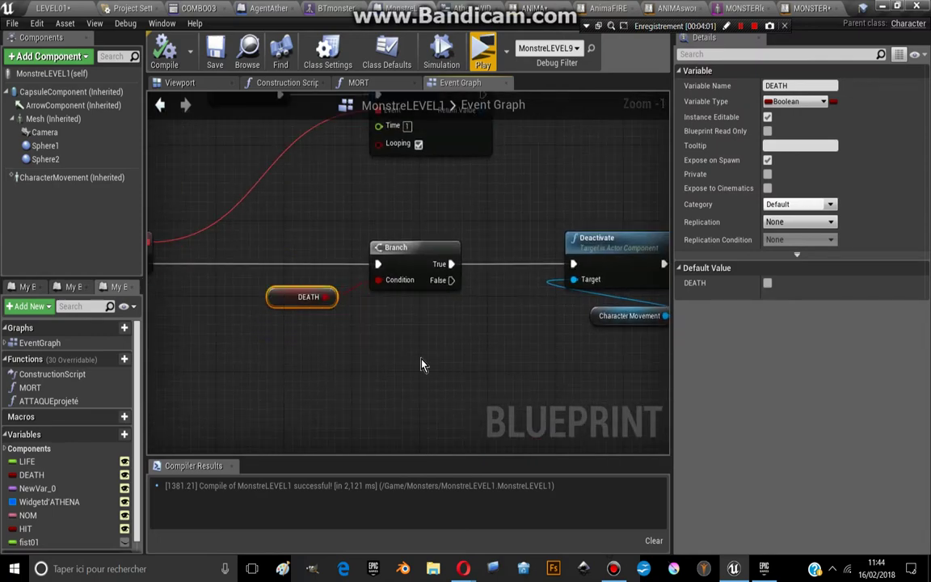
scroll(379, 323, "down", 4)
mouse_move(461, 374)
right_mouse_down()
mouse_move(444, 305)
mouse_move(413, 288)
right_mouse_up()
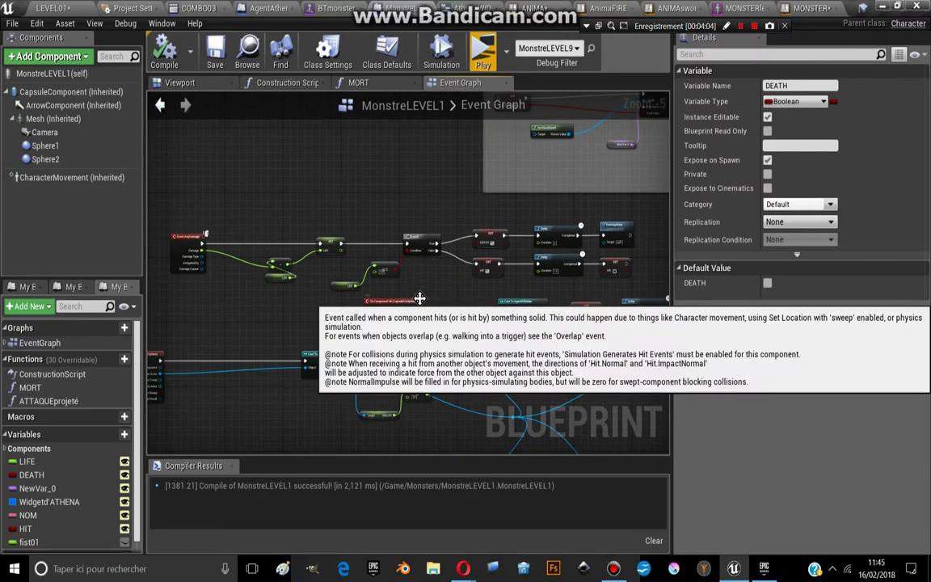
right_click_drag(315, 301, 360, 428)
scroll(316, 300, "up", 4)
right_click_drag(133, 172, 258, 254)
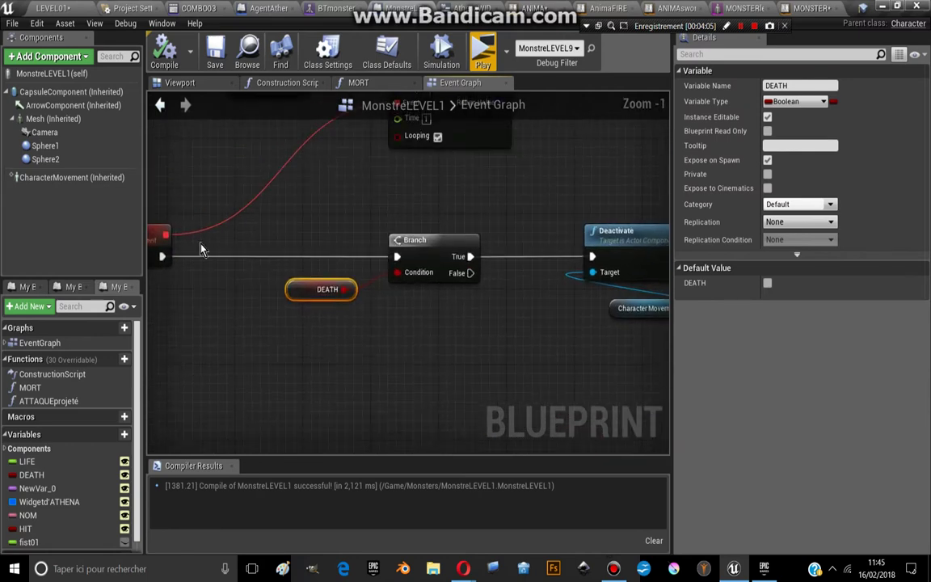
left_click(255, 237)
right_click_drag(386, 253, 308, 293)
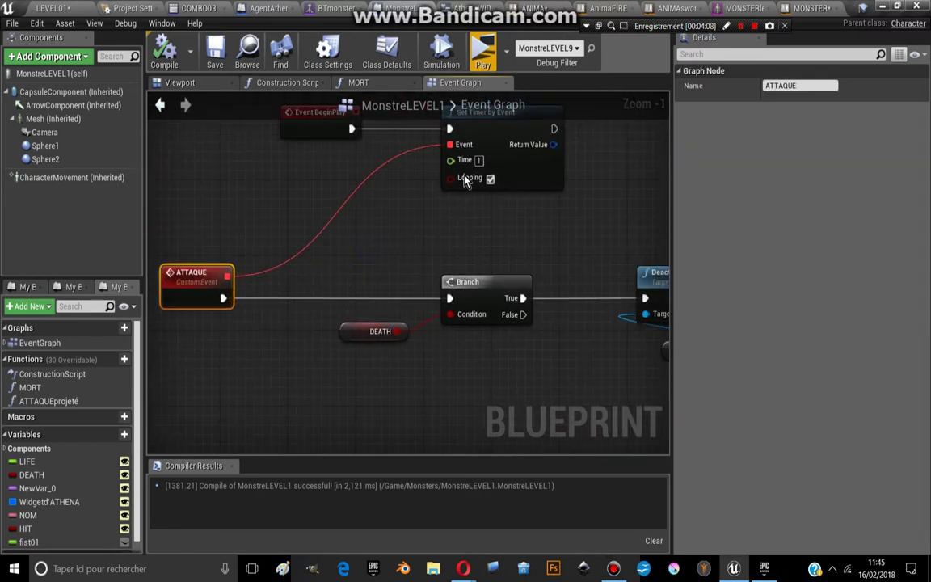
right_click_drag(477, 181, 363, 106)
left_click(266, 256)
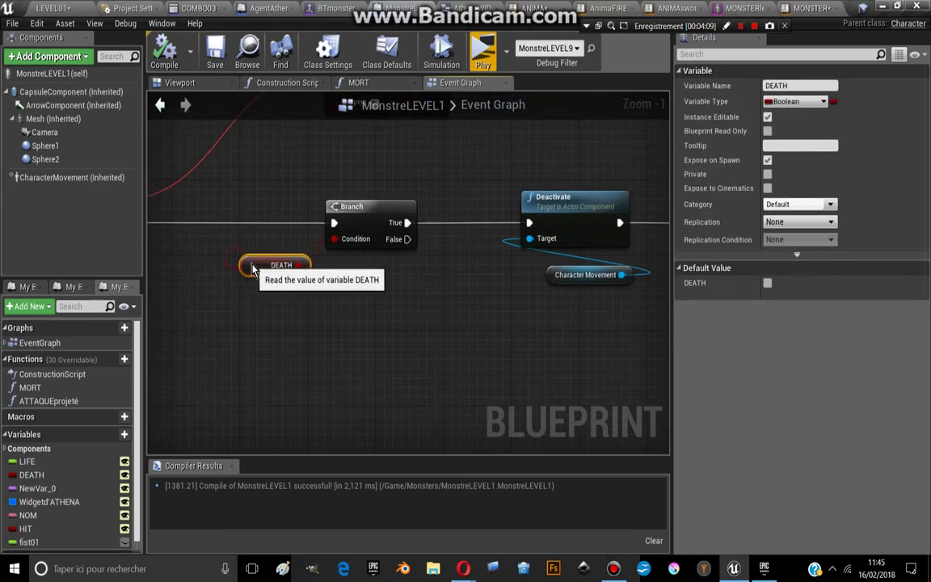
right_click_drag(485, 327, 385, 316)
right_click_drag(187, 252, 207, 269)
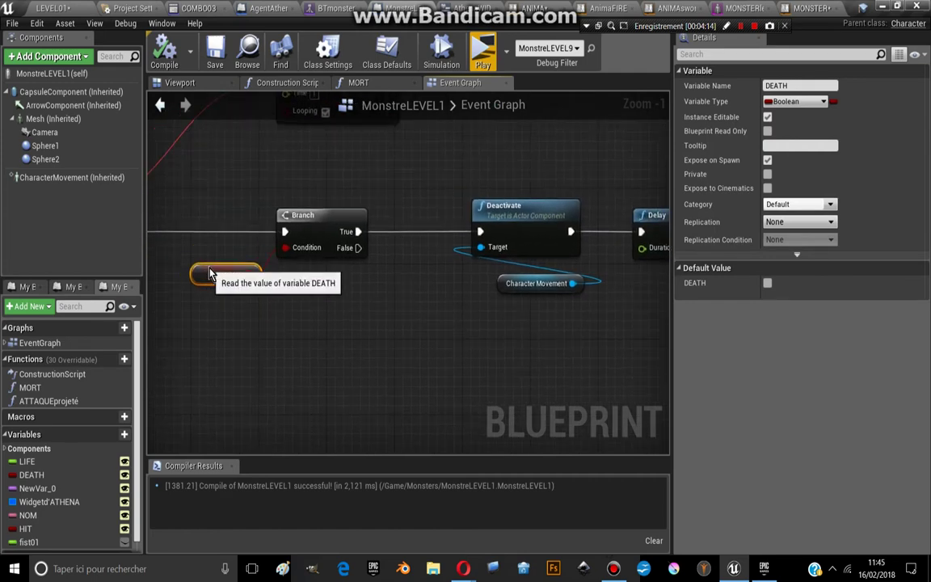
right_click_drag(526, 270, 455, 277)
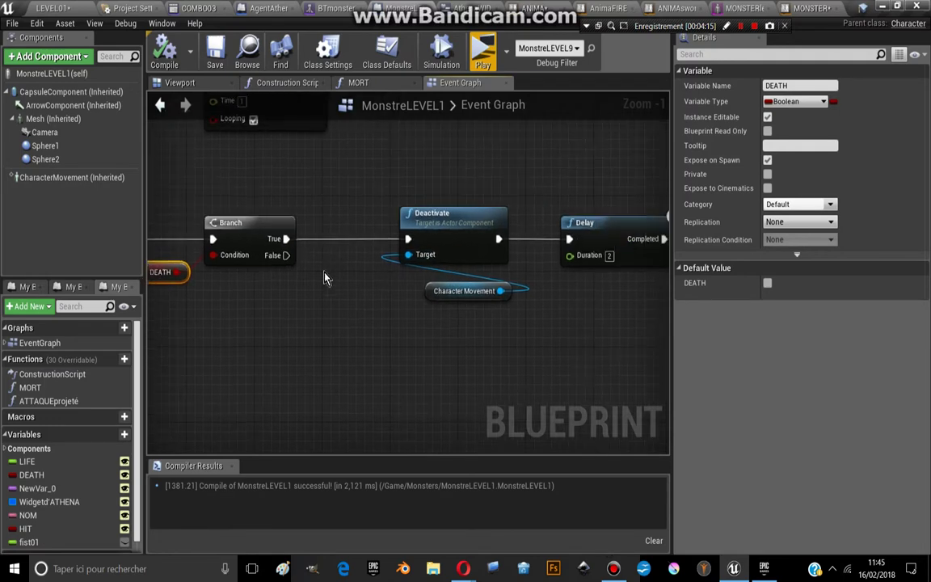
left_click(263, 237)
right_click_drag(263, 237, 182, 242)
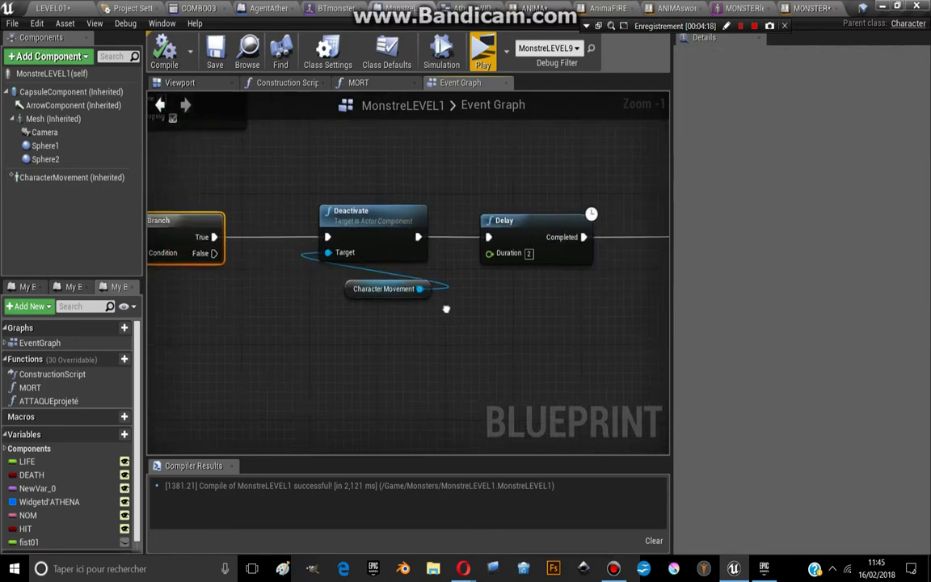
left_click(357, 289)
mouse_move(357, 288)
right_mouse_down()
mouse_move(478, 316)
mouse_move(428, 313)
right_mouse_up()
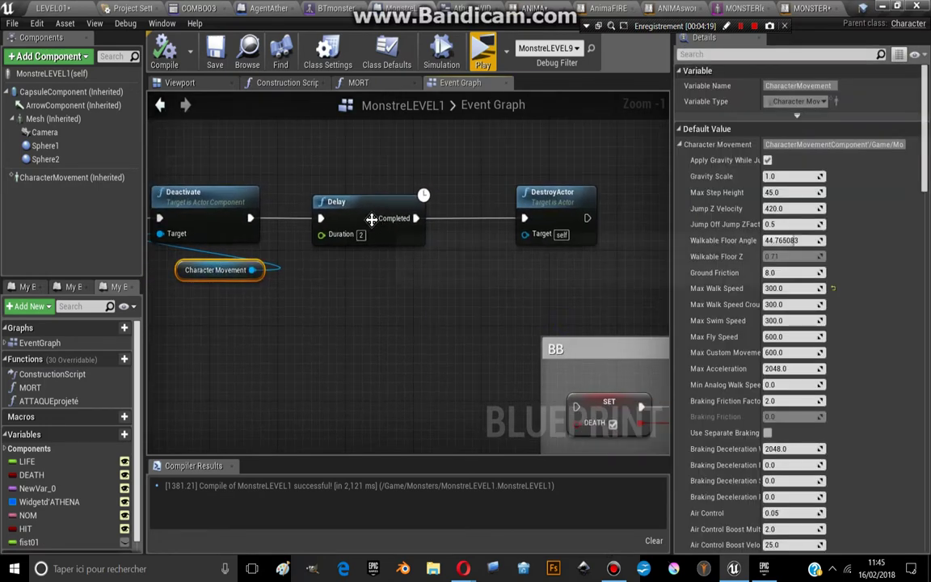
left_click_drag(374, 208, 381, 210)
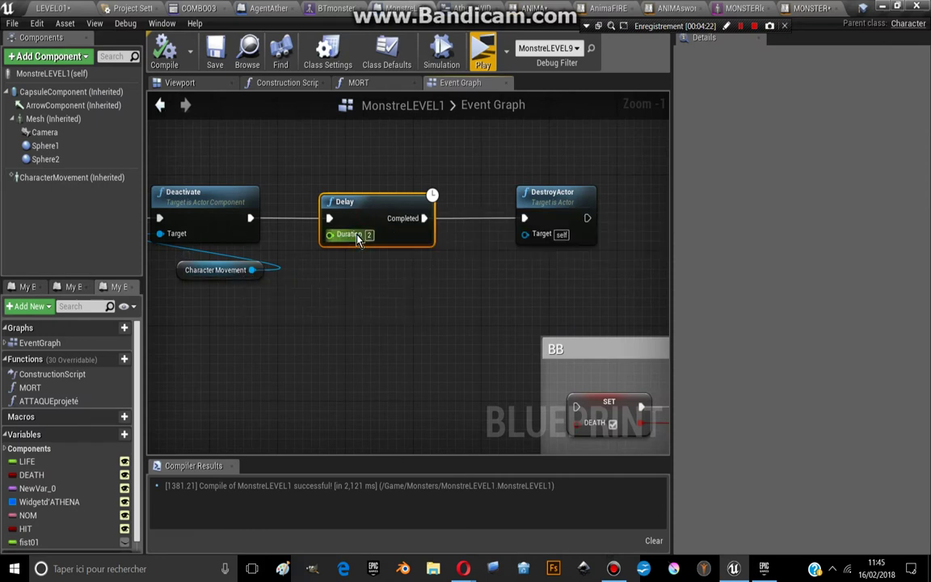
left_click(553, 214)
scroll(399, 336, "down", 3)
right_click_drag(400, 336, 380, 202)
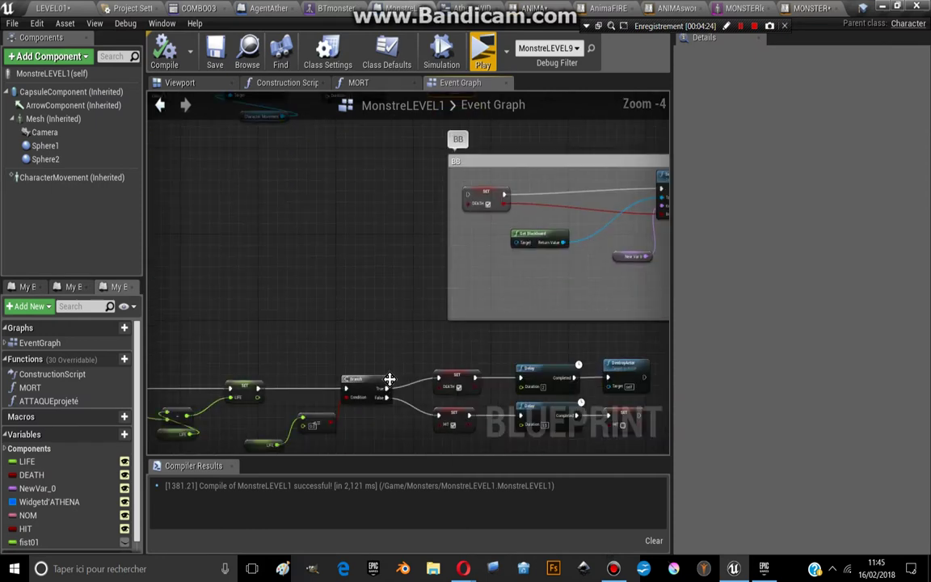
scroll(380, 203, "up", 2)
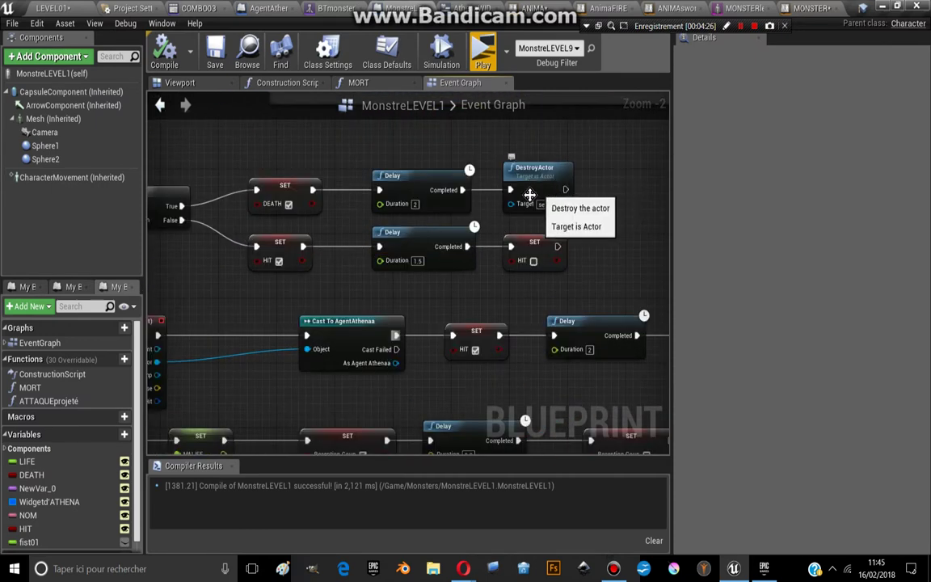
scroll(452, 259, "down", 3)
scroll(409, 382, "down", 1)
scroll(319, 242, "up", 2)
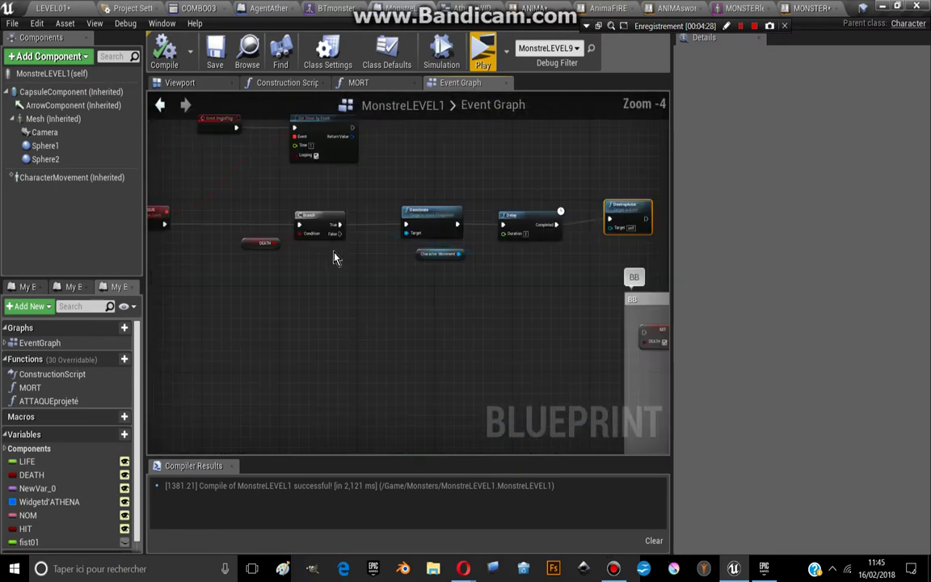
right_click_drag(380, 265, 291, 264)
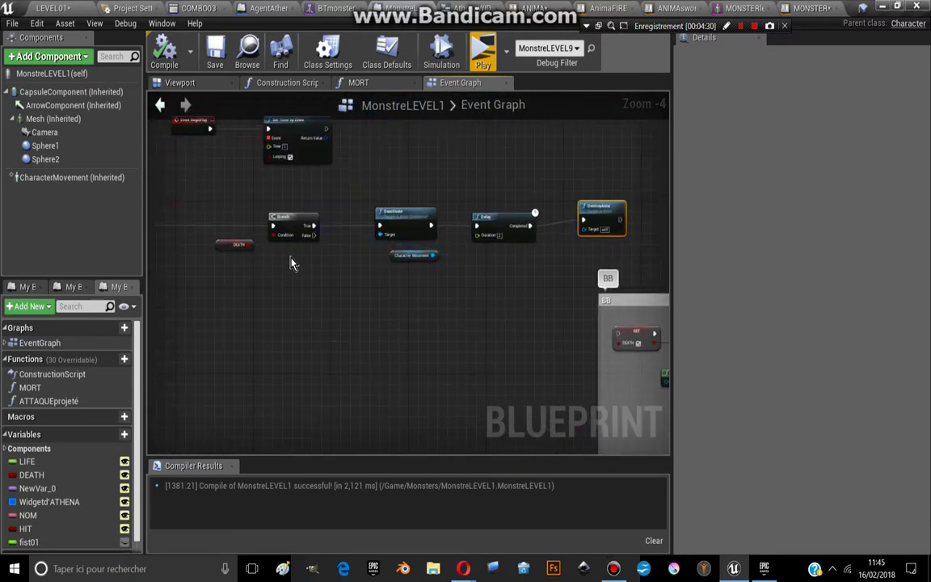
scroll(346, 343, "up", 1)
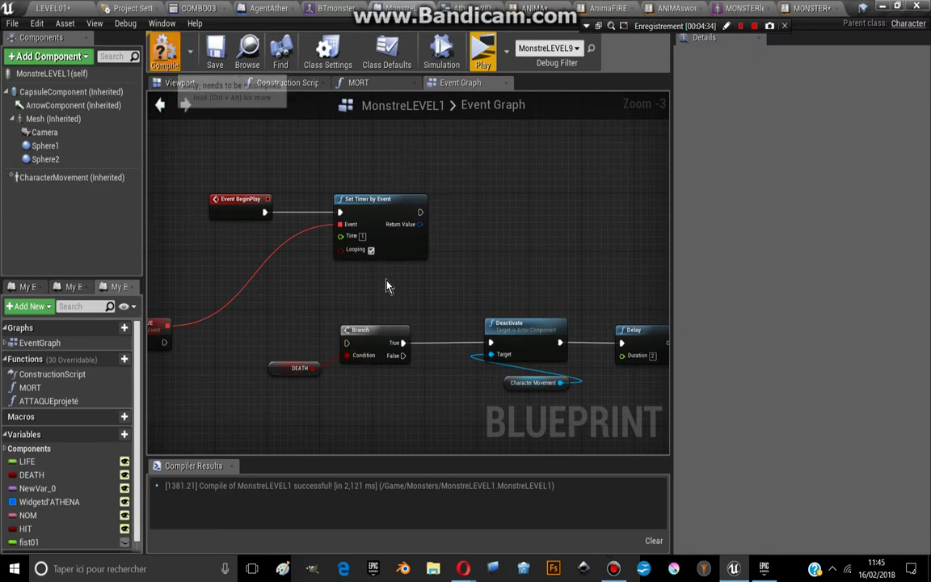
Wrap the ATTAQUE-to-DestroyActor chain in a 'DOUBLON PERFECTIBLE' comment, then nest it in another comment
scroll(347, 260, "down", 2)
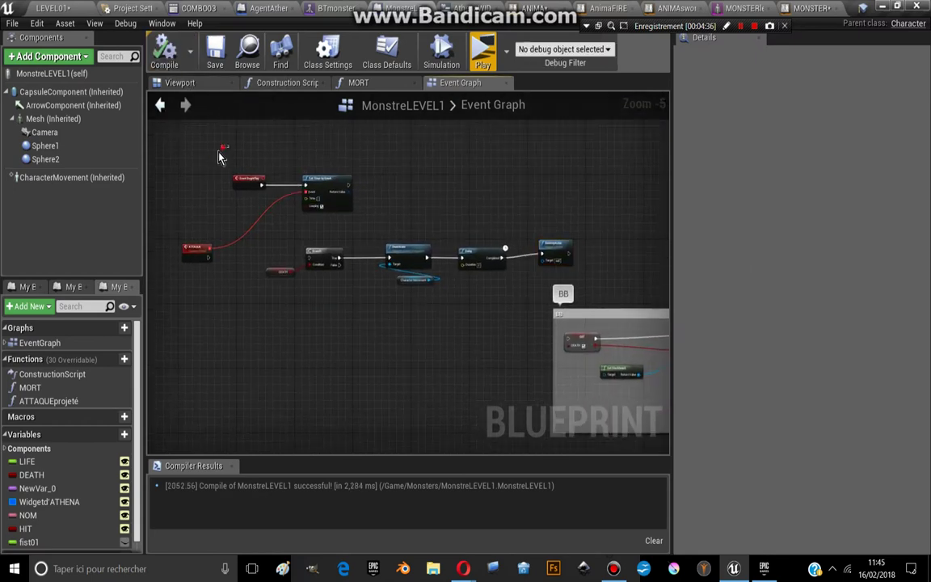
left_click_drag(193, 167, 549, 304)
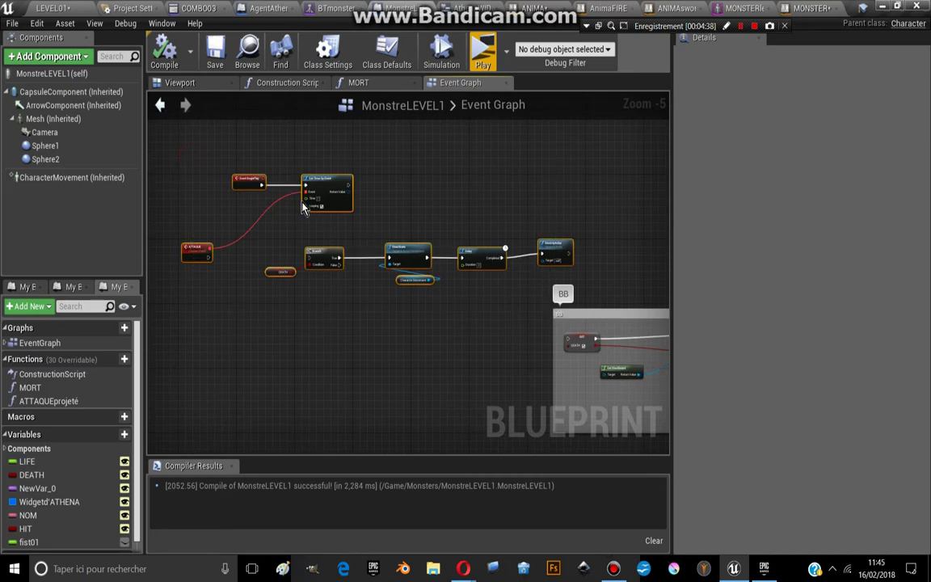
key("c")
type("DOUBLON")
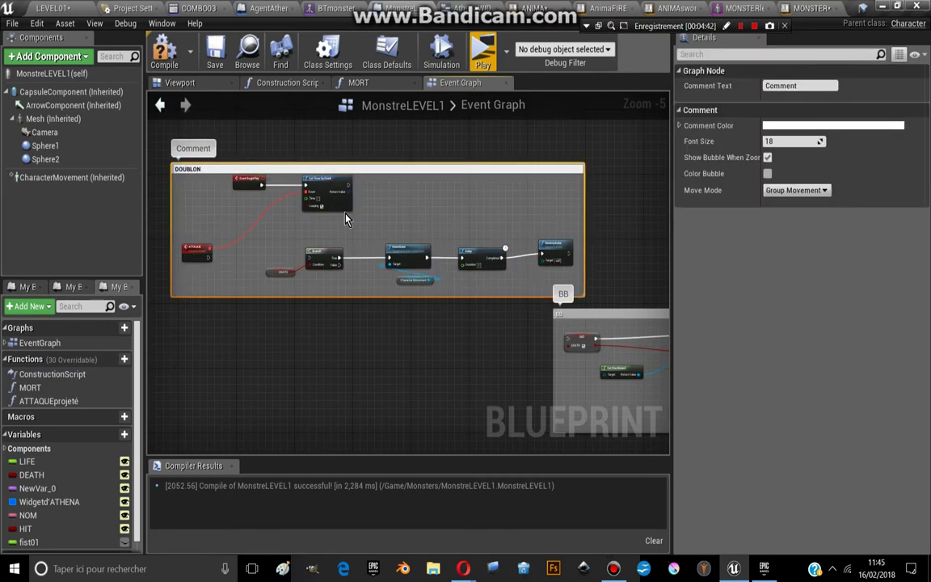
type(" PERFECT")
type("IBLE")
key("Return")
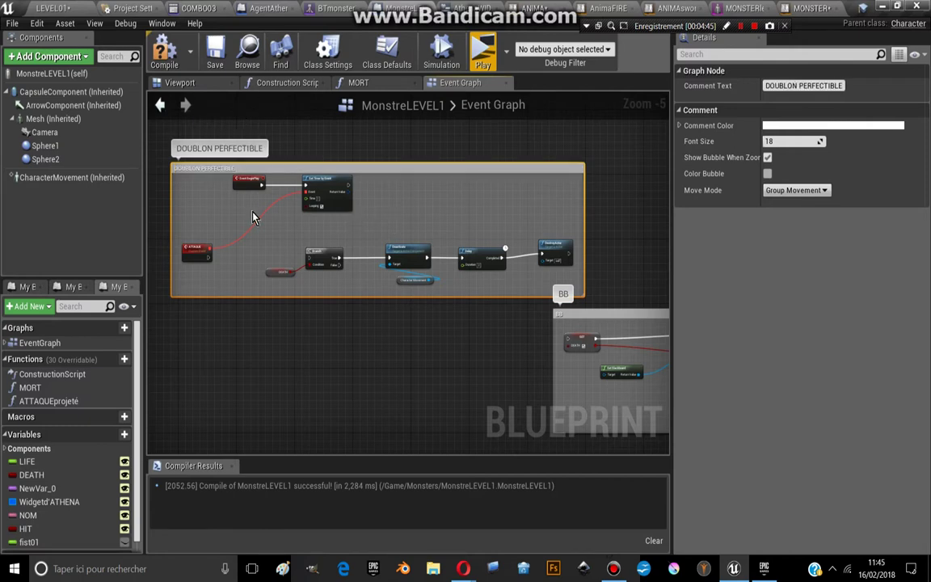
left_click(398, 158)
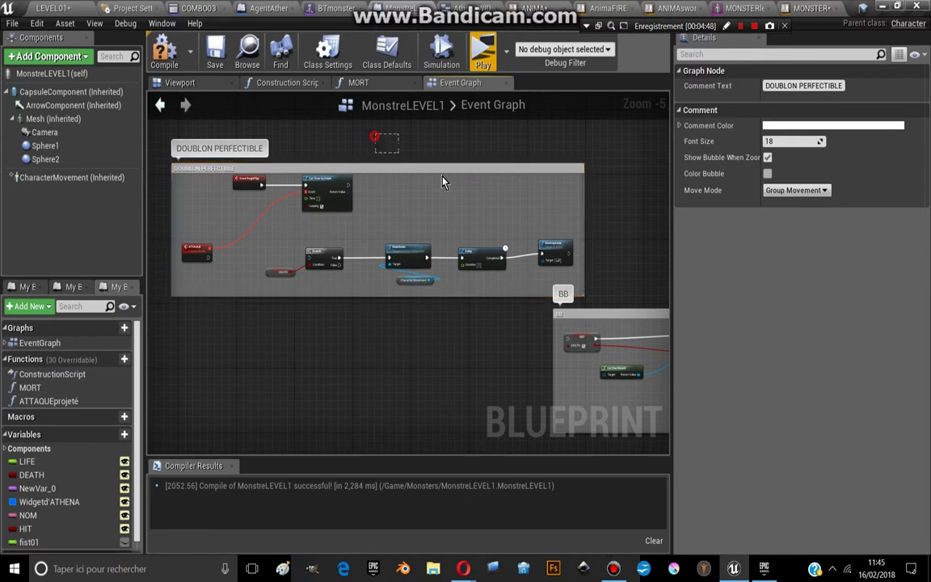
left_click(467, 194)
key("c")
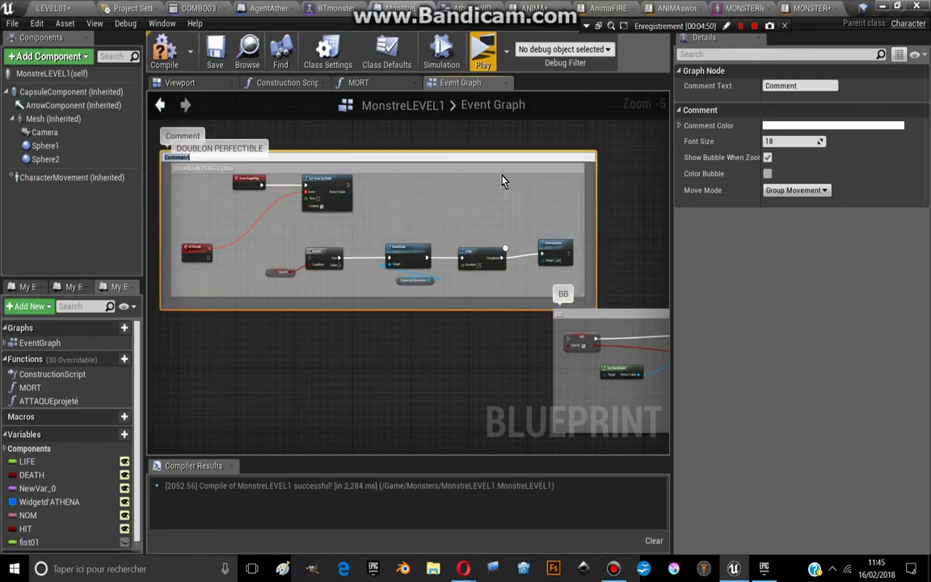
Delete the redundant outer comment box
left_click(591, 183)
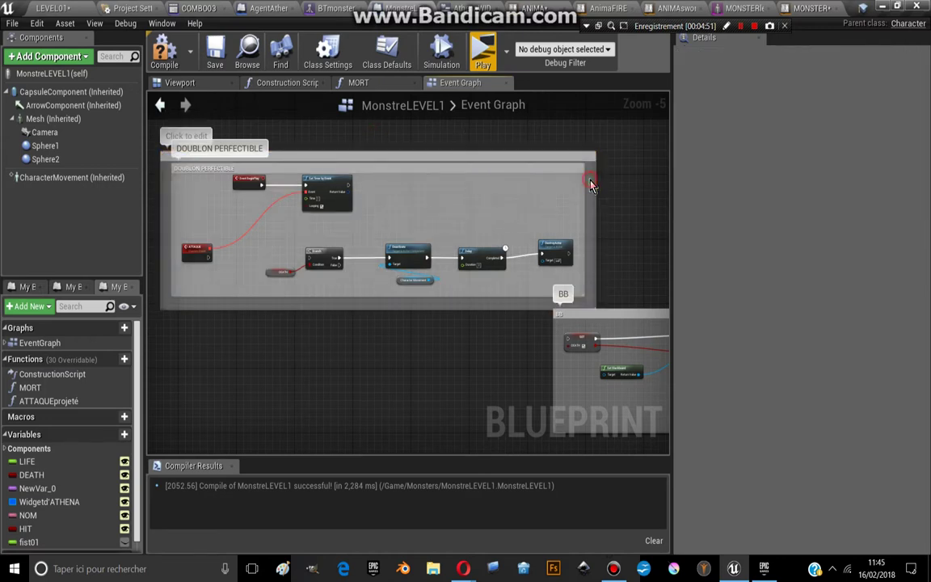
left_click(589, 153)
key("Delete")
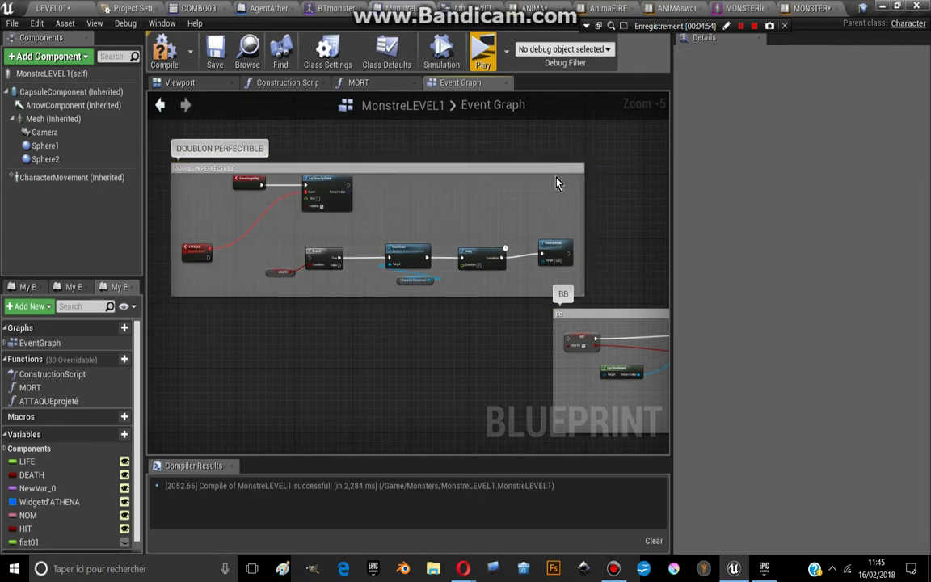
Give the DOUBLON PERFECTIBLE comment font size 109 and a blue comment colour
left_click(546, 169)
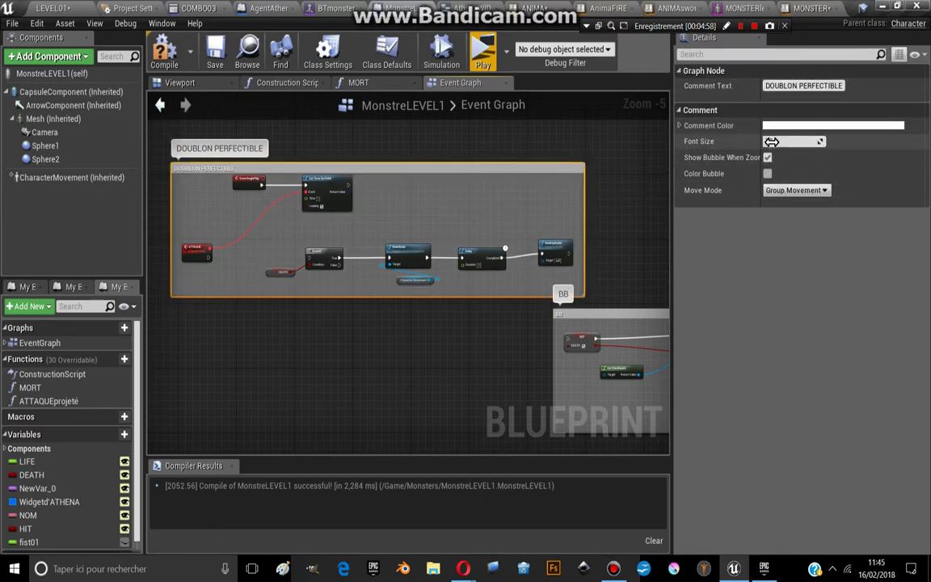
left_click_drag(780, 142, 817, 142)
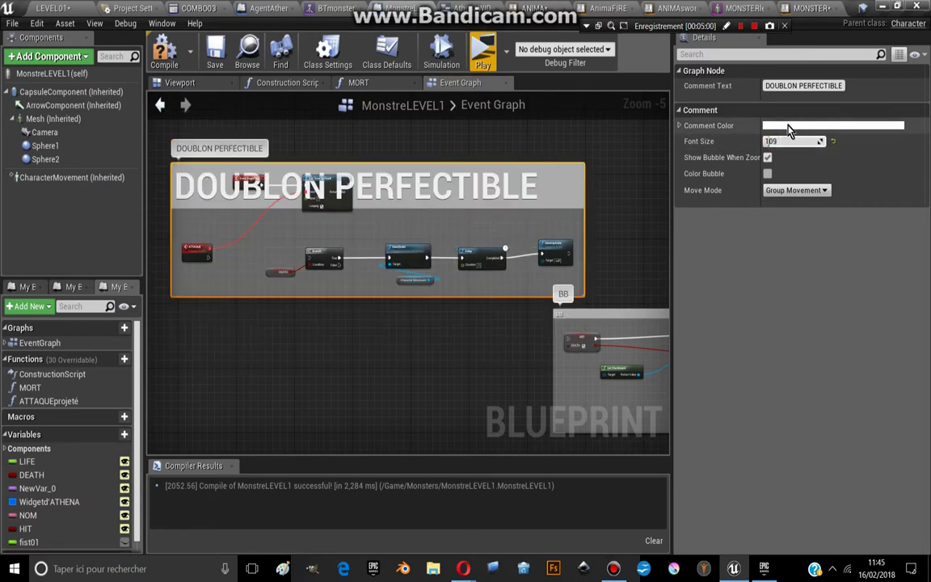
left_click(790, 126)
left_click_drag(600, 232, 538, 206)
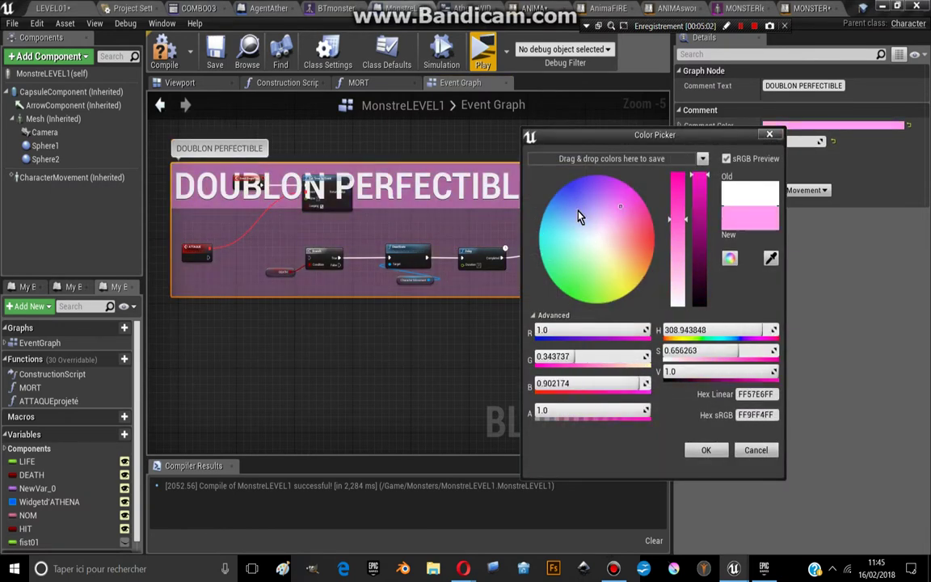
left_click(707, 450)
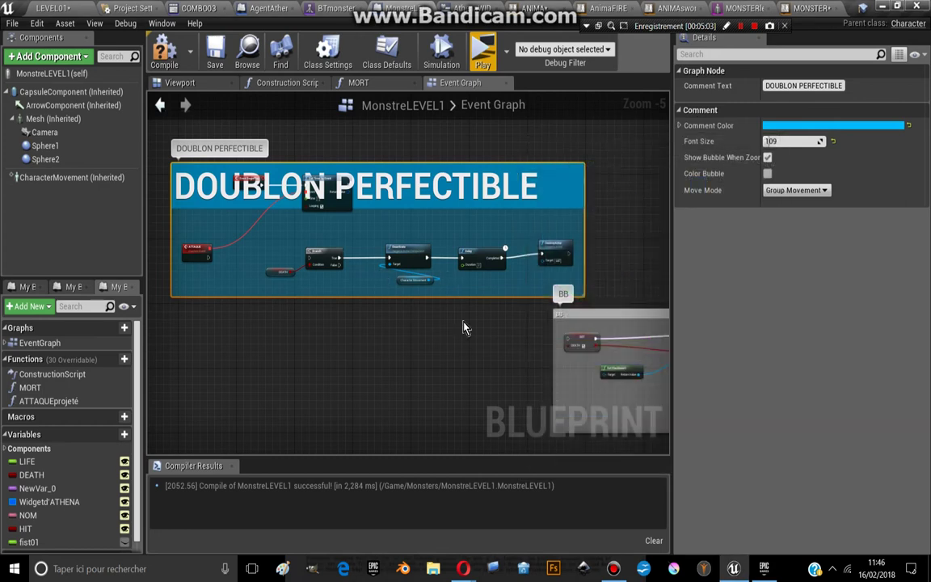
scroll(496, 296, "down", 1)
scroll(505, 260, "up", 3)
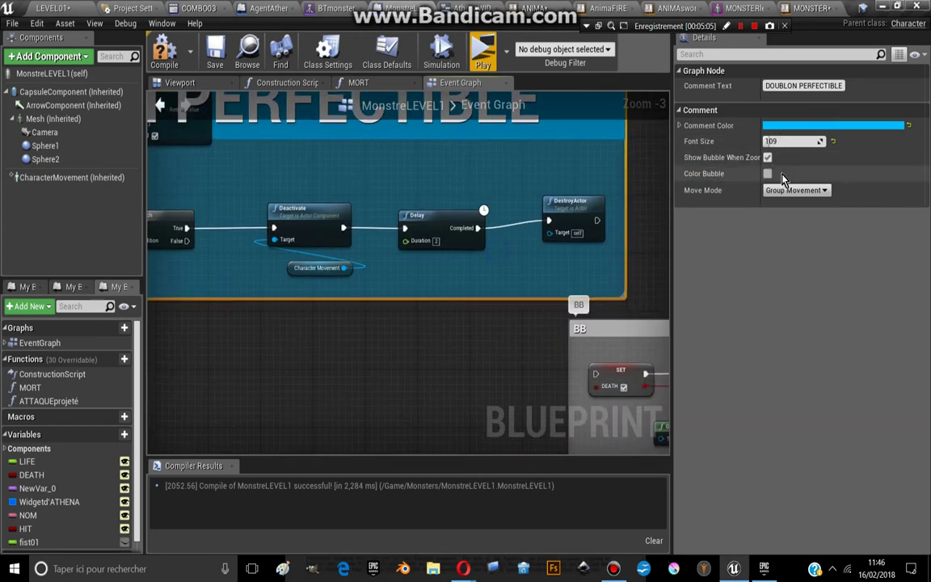
right_click_drag(162, 242, 316, 220)
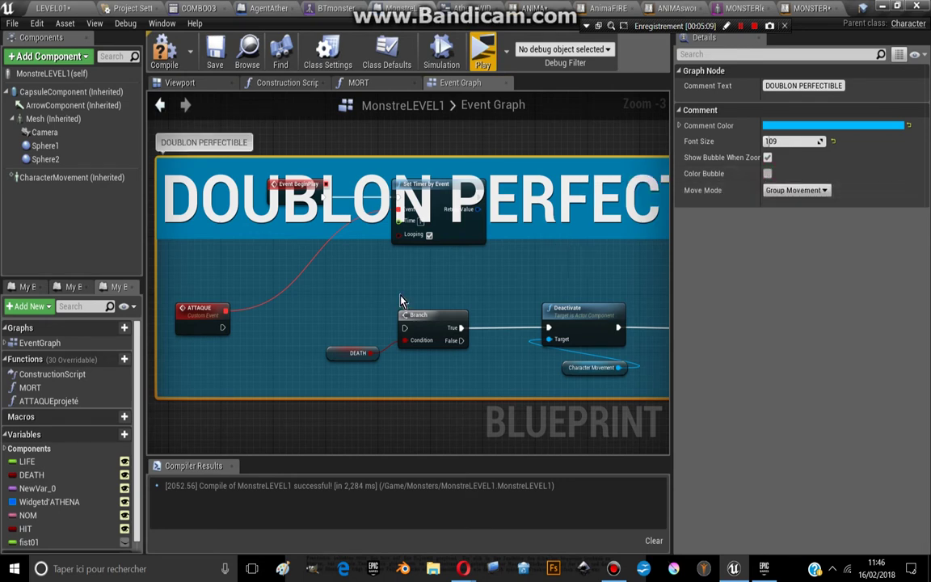
scroll(358, 321, "down", 6)
mouse_move(358, 321)
right_mouse_down()
mouse_move(318, 318)
mouse_move(324, 324)
mouse_move(308, 161)
mouse_move(314, 286)
right_mouse_up()
scroll(318, 317, "up", 2)
scroll(308, 162, "down", 1)
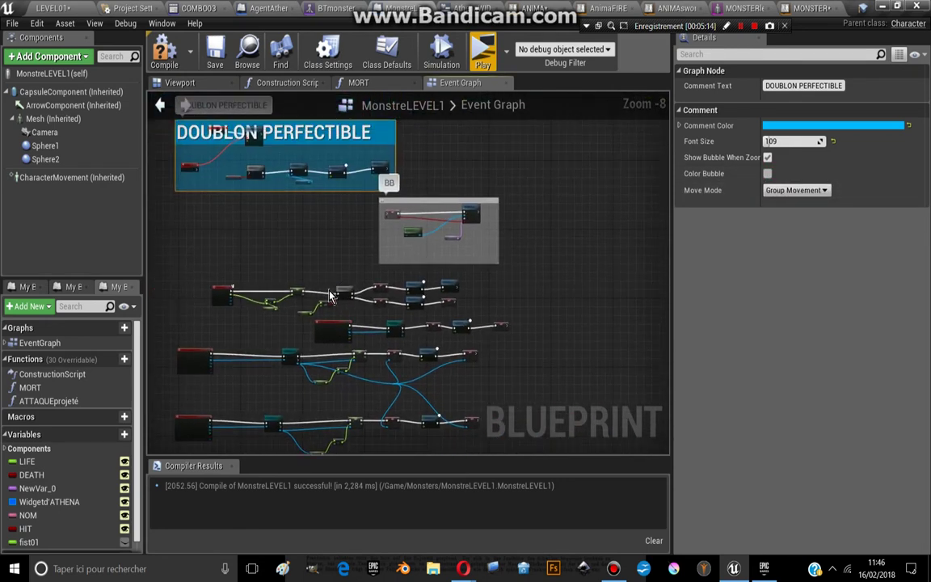
Inspect the Event AnyDamage node and the Branch and On Component Hit logic
scroll(313, 285, "down", 4)
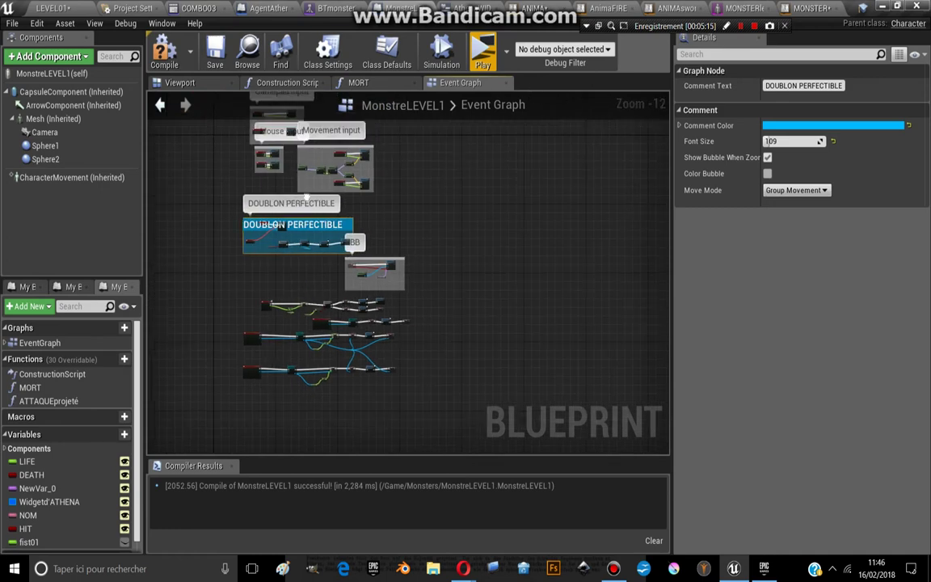
mouse_move(282, 249)
right_mouse_down()
mouse_move(364, 236)
mouse_move(553, 366)
right_mouse_up()
scroll(307, 231, "up", 4)
scroll(364, 235, "up", 7)
right_click_drag(162, 243, 404, 220)
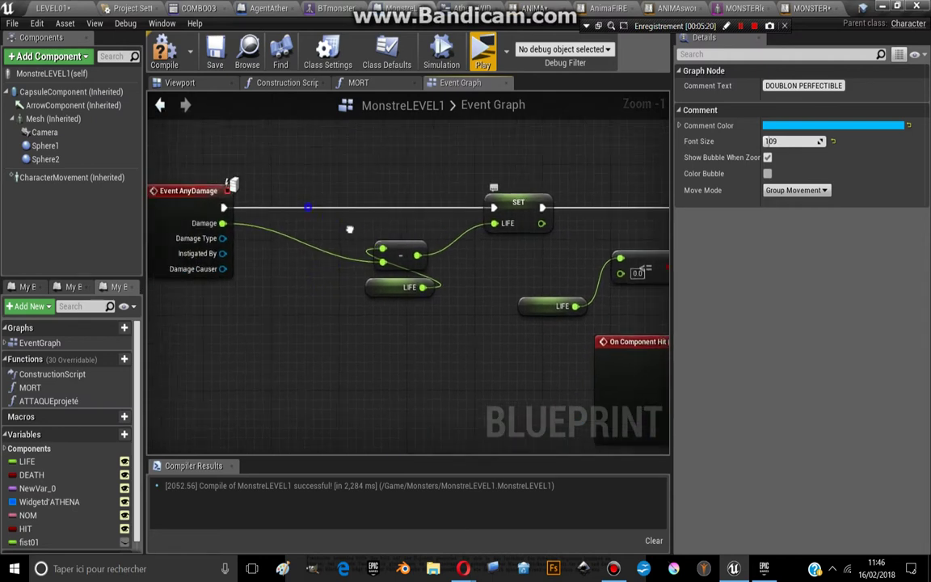
mouse_move(207, 209)
left_mouse_down()
mouse_move(225, 198)
mouse_move(249, 232)
left_mouse_up()
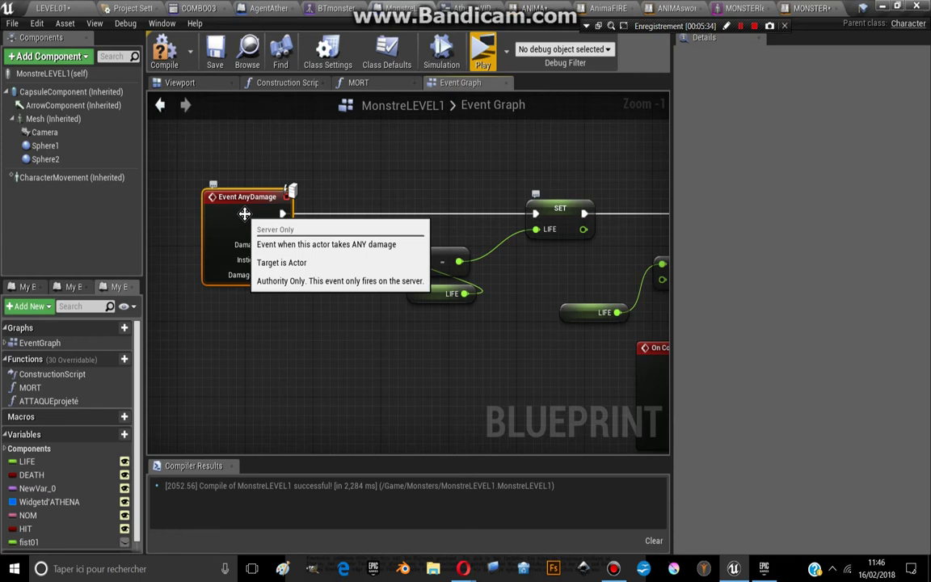
right_click_drag(415, 316, 327, 374)
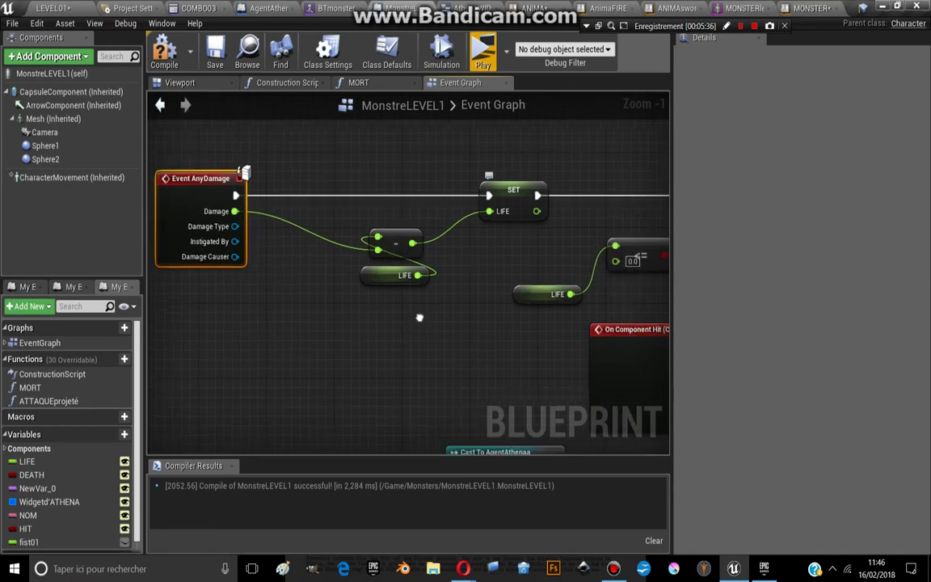
scroll(327, 374, "down", 1)
mouse_move(472, 296)
right_mouse_down()
mouse_move(339, 257)
mouse_move(339, 228)
right_mouse_up()
scroll(340, 257, "down", 3)
scroll(380, 272, "down", 1)
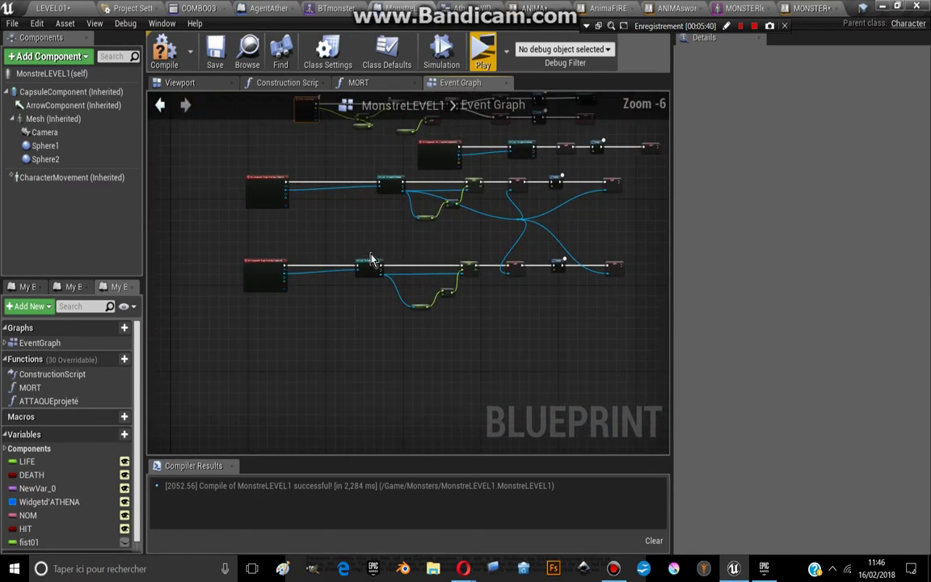
scroll(364, 214, "up", 2)
Centre the Branch, SET and Delay nodes for review, then switch to AgentAthenaa
right_click_drag(242, 258, 255, 239)
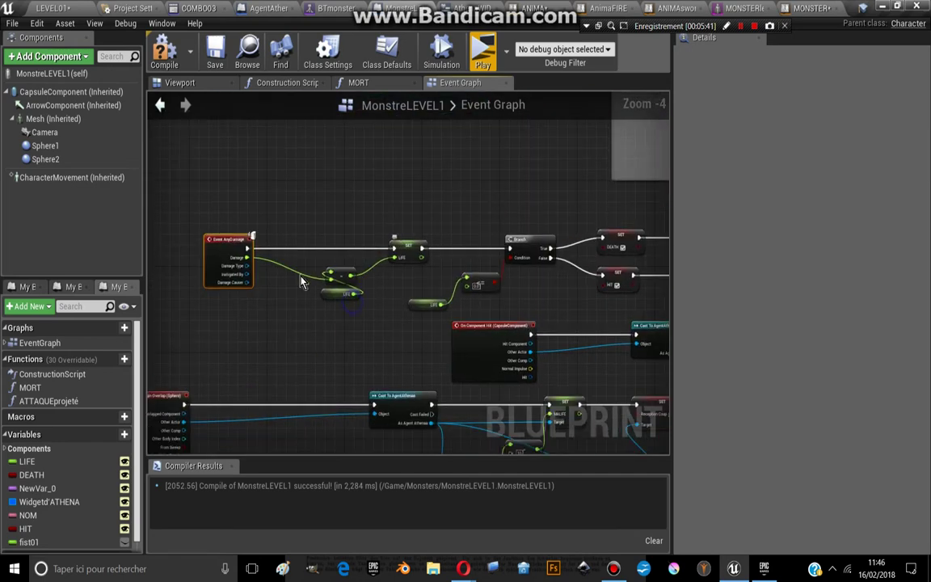
scroll(237, 271, "down", 1)
left_click(237, 271)
scroll(237, 271, "up", 2)
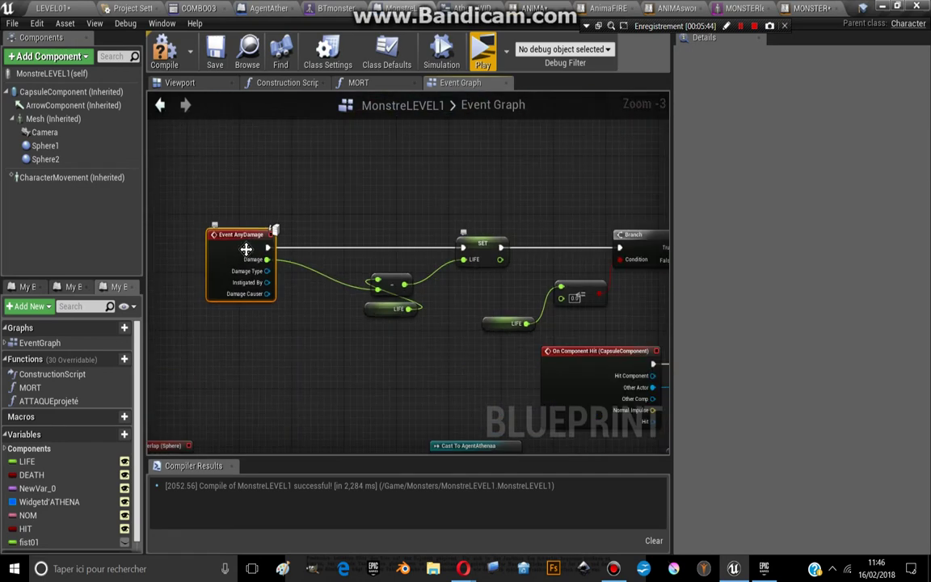
right_click_drag(352, 256, 287, 162)
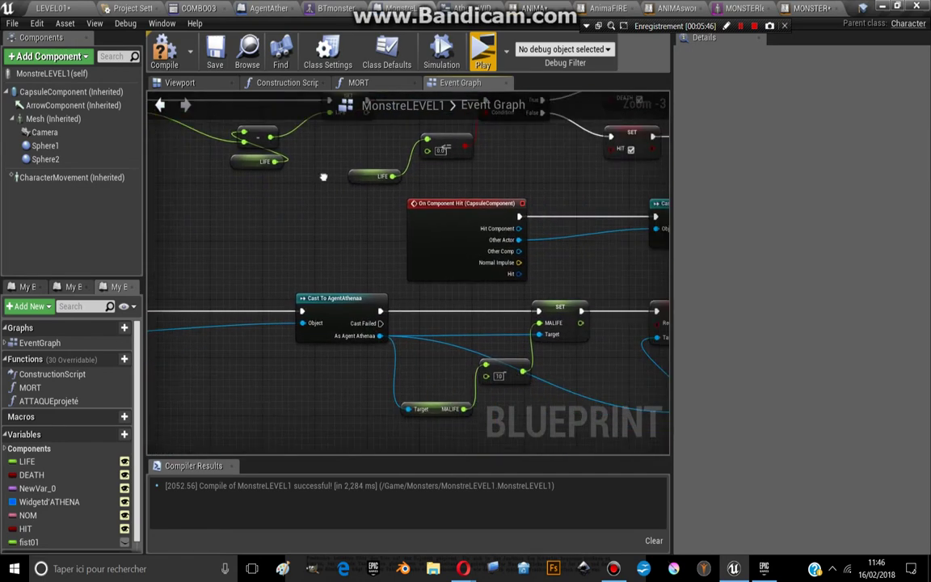
mouse_move(462, 235)
right_mouse_down()
mouse_move(427, 321)
mouse_move(243, 307)
right_mouse_up()
right_click_drag(315, 242, 491, 260)
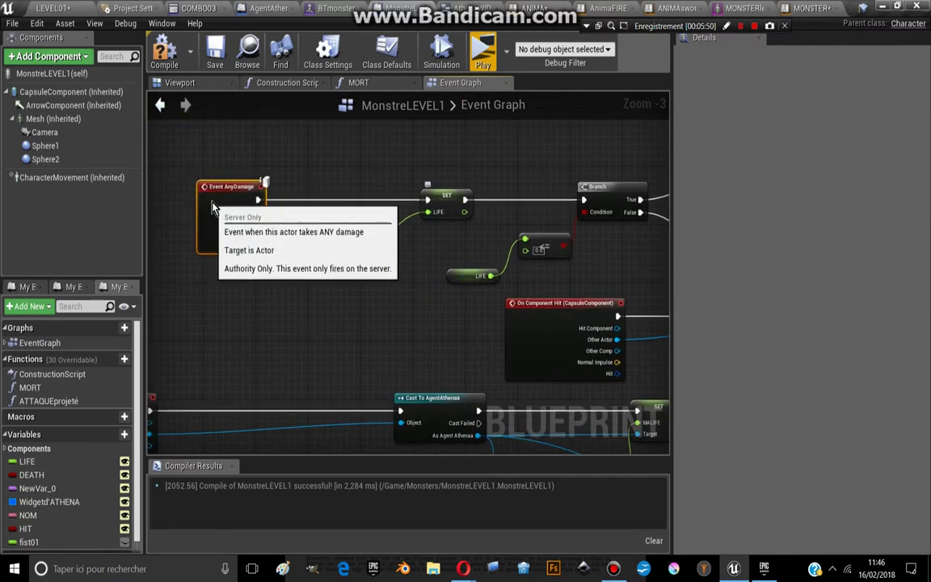
mouse_move(434, 246)
right_mouse_down()
mouse_move(149, 226)
mouse_move(457, 208)
right_mouse_up()
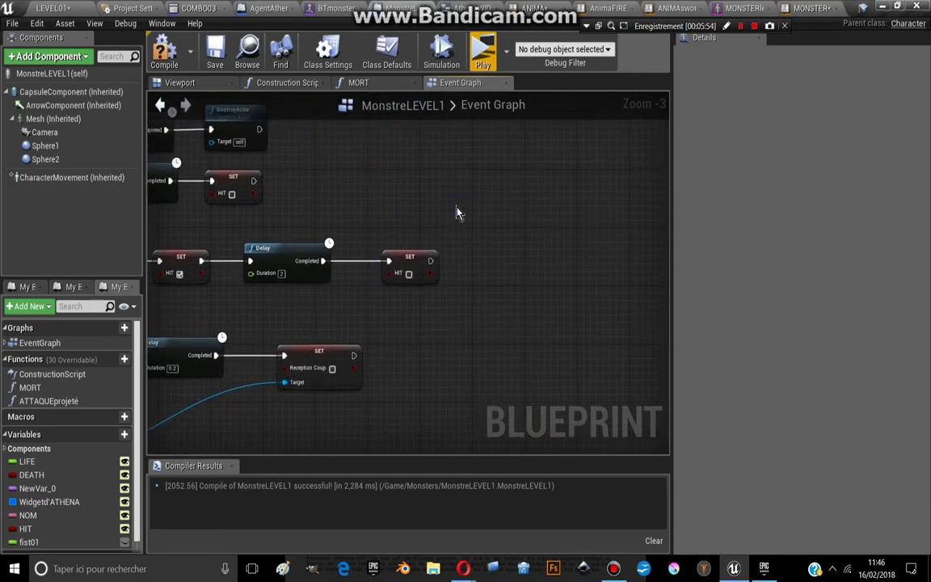
right_click_drag(456, 212, 451, 212)
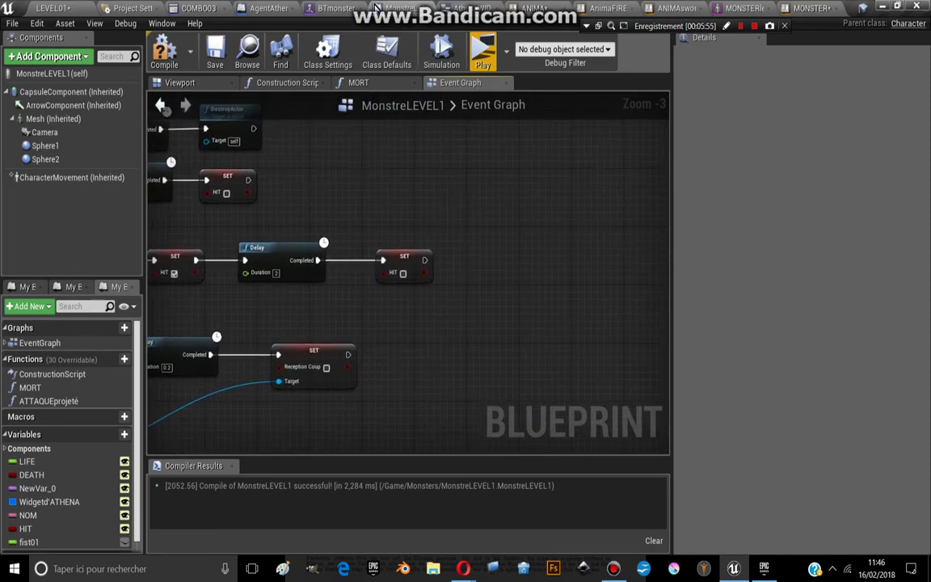
left_click(278, 13)
Zoom out to reveal the MOUVEMENT, COMBO SYSTEM and SWITCH CAMERA comments
scroll(344, 198, "down", 3)
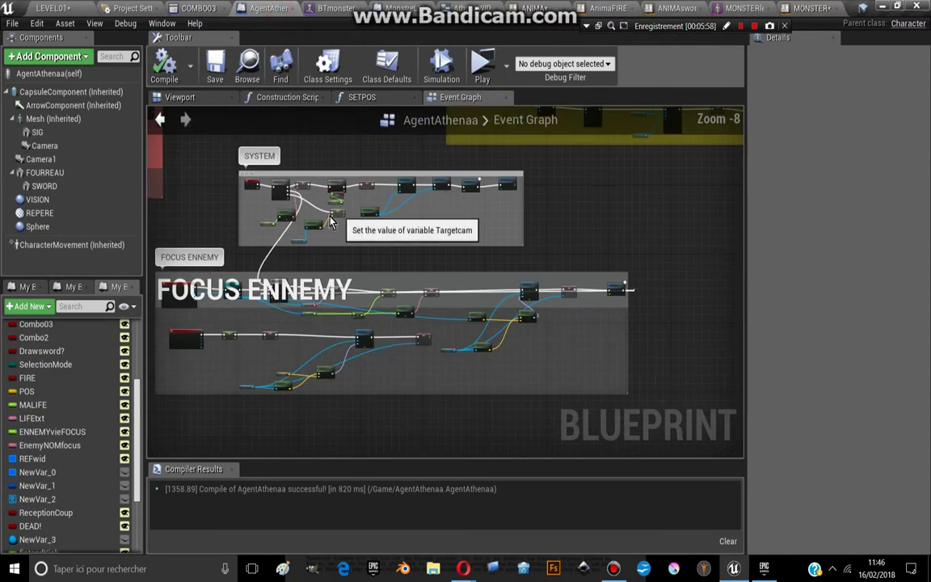
scroll(340, 210, "down", 3)
scroll(348, 201, "down", 1)
right_click_drag(349, 198, 477, 288)
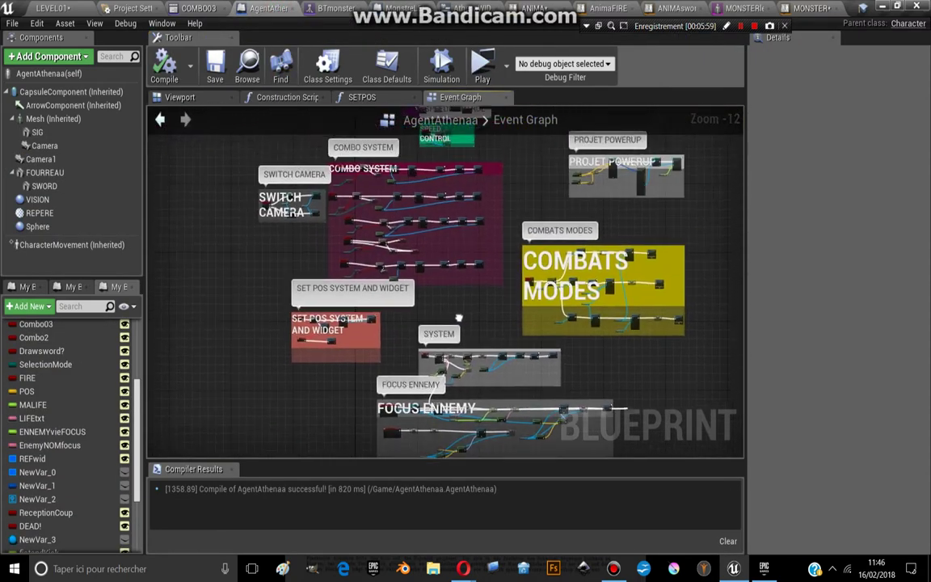
scroll(469, 308, "up", 2)
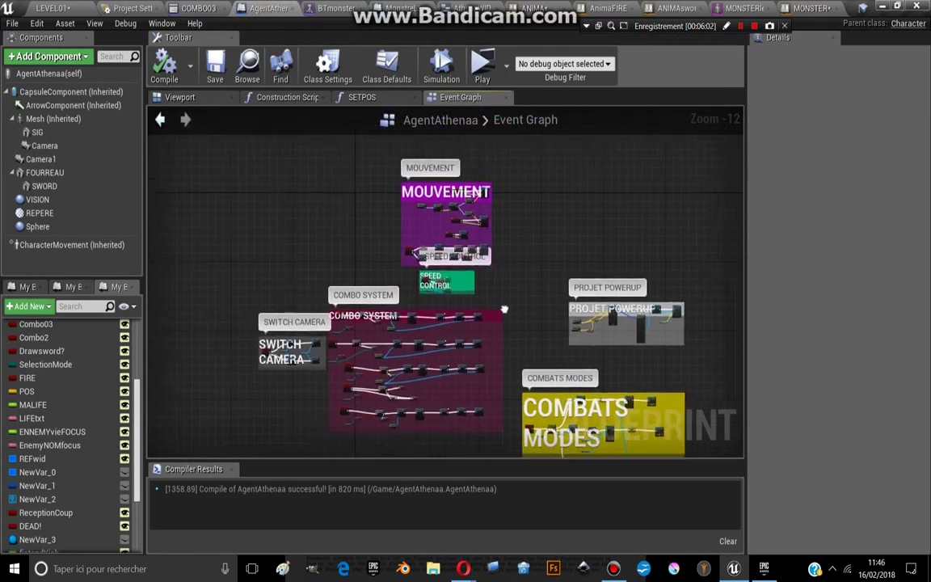
scroll(491, 261, "up", 2)
scroll(420, 326, "up", 2)
right_click_drag(419, 326, 611, 255)
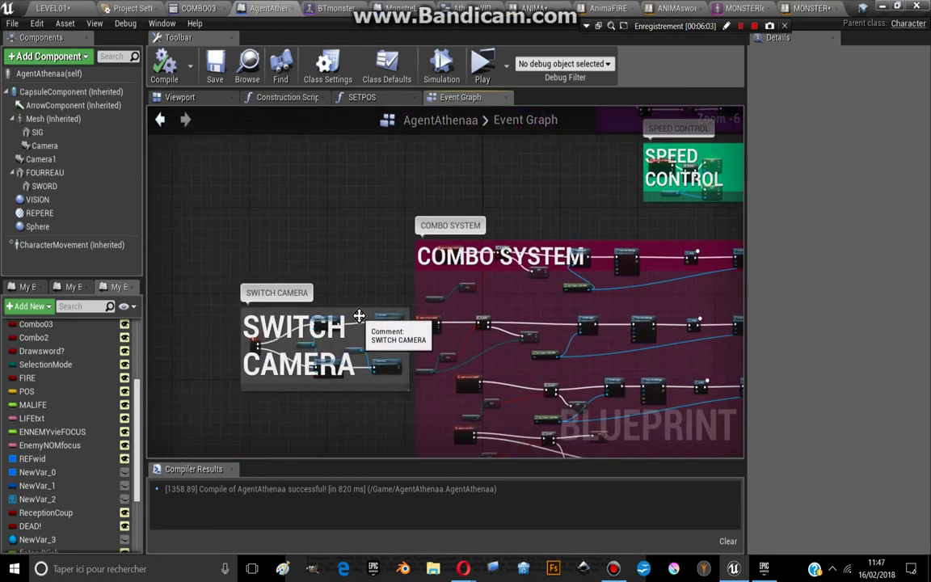
left_click(319, 312)
mouse_move(535, 228)
right_mouse_down()
mouse_move(482, 267)
mouse_move(214, 346)
right_mouse_up()
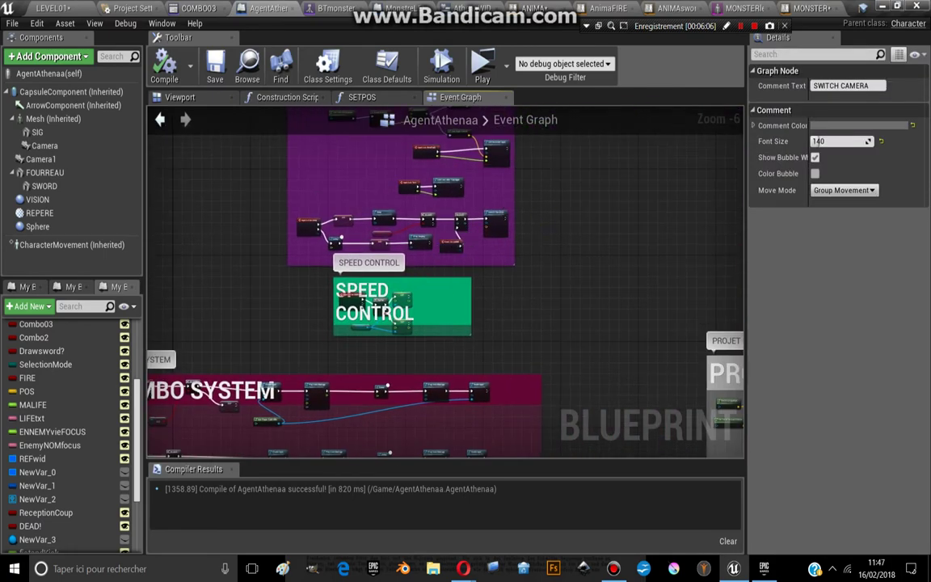
Move the MOUVEMENT comment box up-left and widen it
right_click_drag(515, 172, 515, 268)
left_click(509, 225)
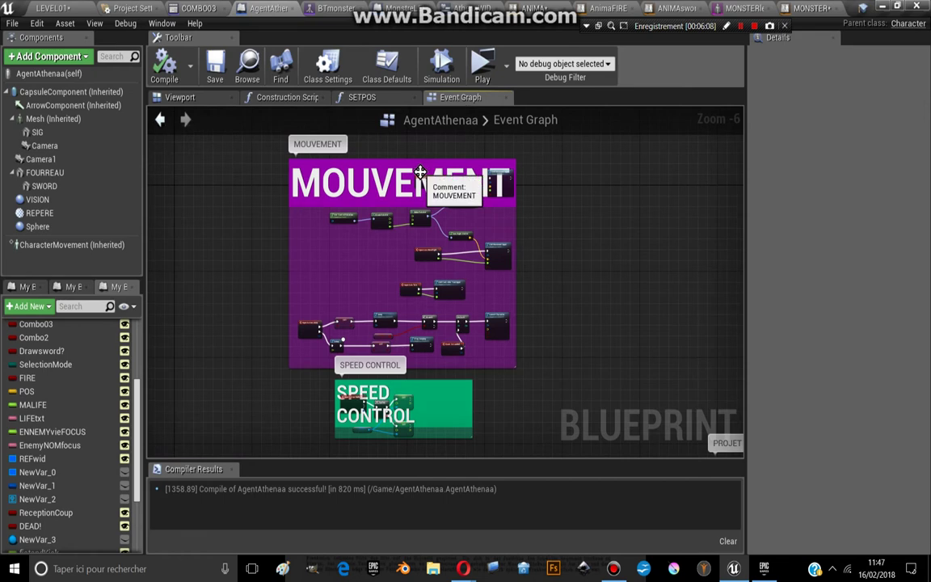
left_click_drag(420, 172, 401, 163)
scroll(453, 355, "up", 2)
scroll(424, 260, "down", 1)
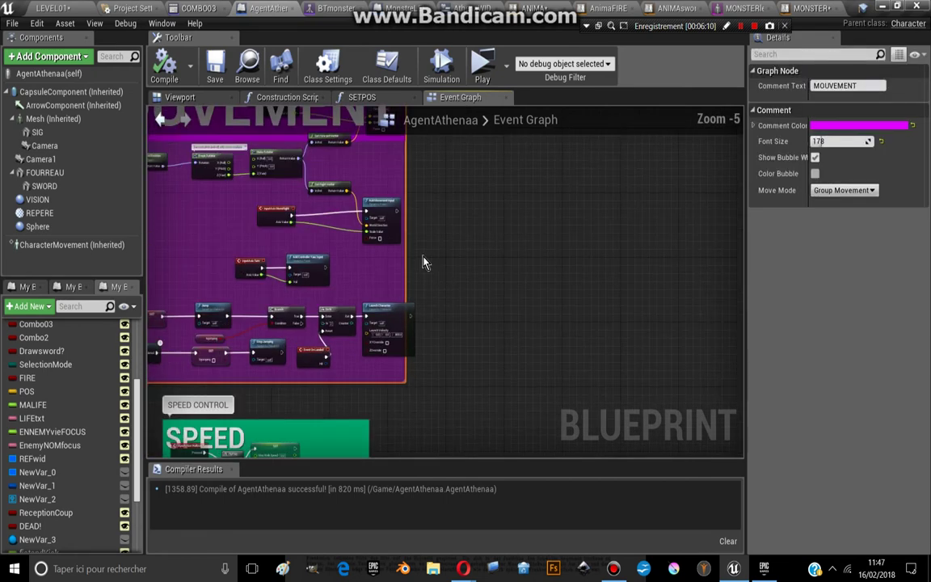
left_click_drag(425, 207, 437, 207)
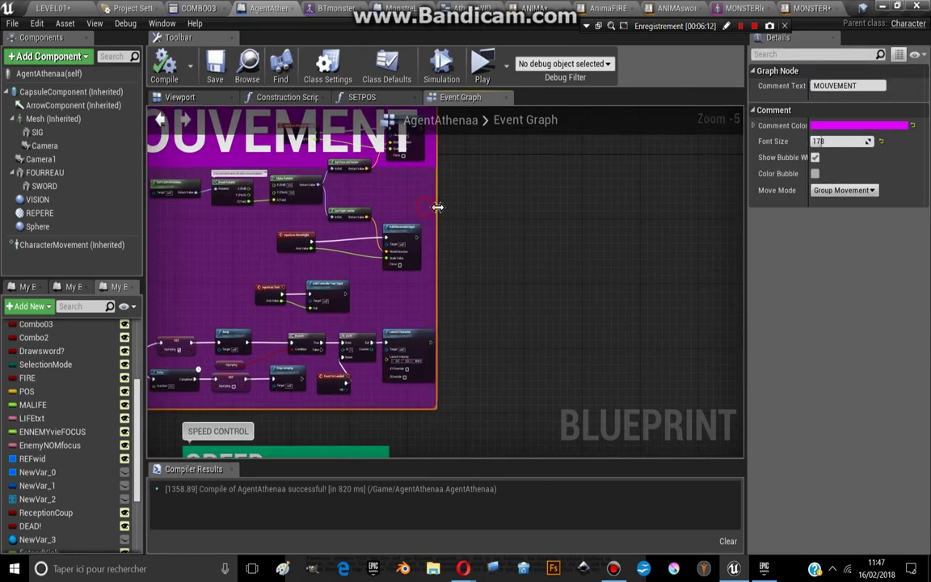
scroll(439, 207, "down", 2)
right_click_drag(379, 270, 455, 94)
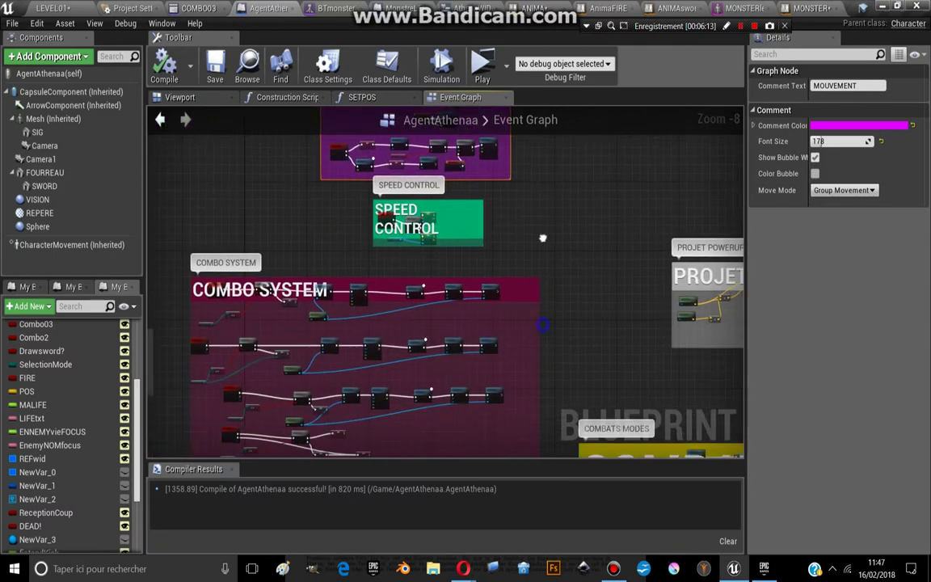
scroll(526, 201, "up", 2)
scroll(526, 201, "down", 1)
scroll(478, 375, "up", 1)
Move the SYSTEM comment up-left and select the loose node chain beside FOCUS ENNEMY
mouse_move(478, 374)
right_mouse_down()
mouse_move(276, 356)
mouse_move(449, 357)
right_mouse_up()
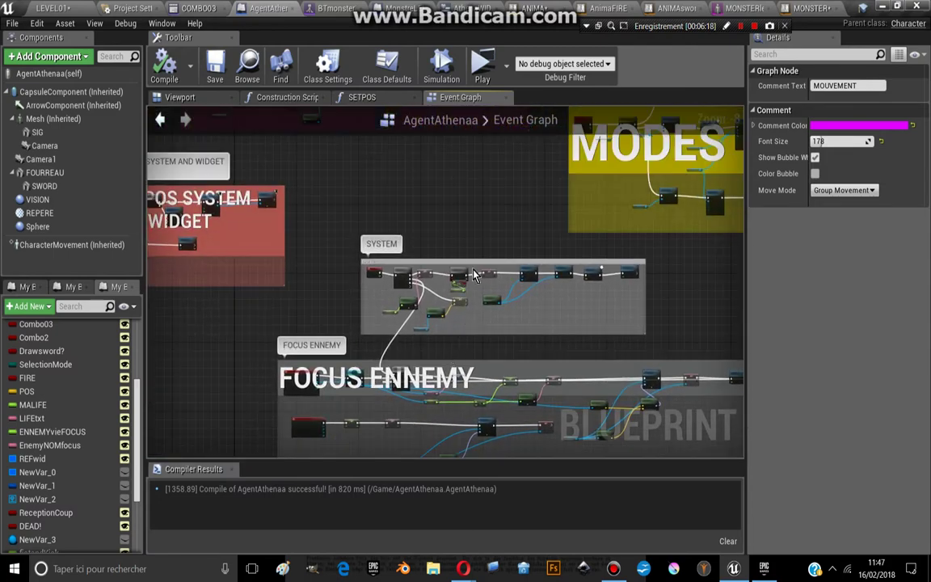
left_click_drag(479, 263, 426, 257)
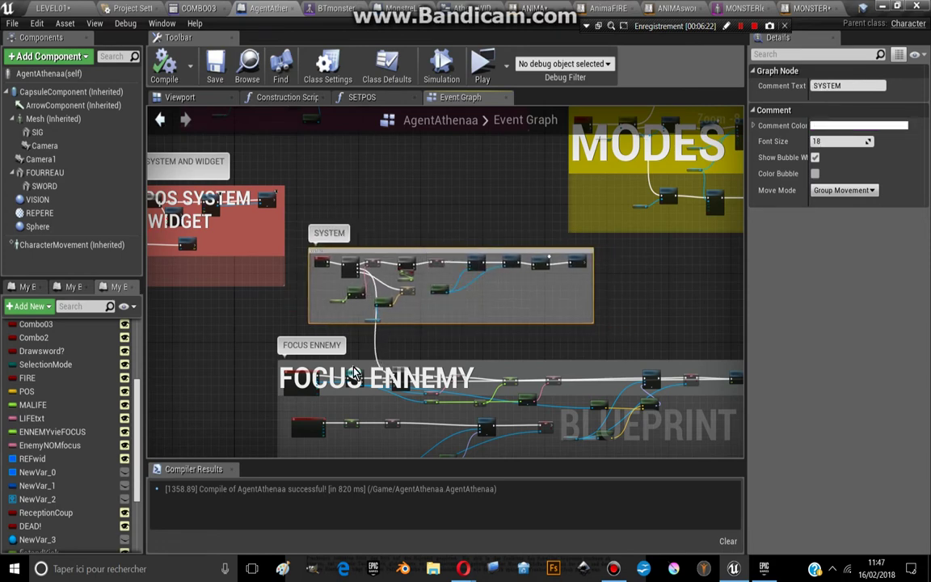
right_click_drag(291, 320, 444, 321)
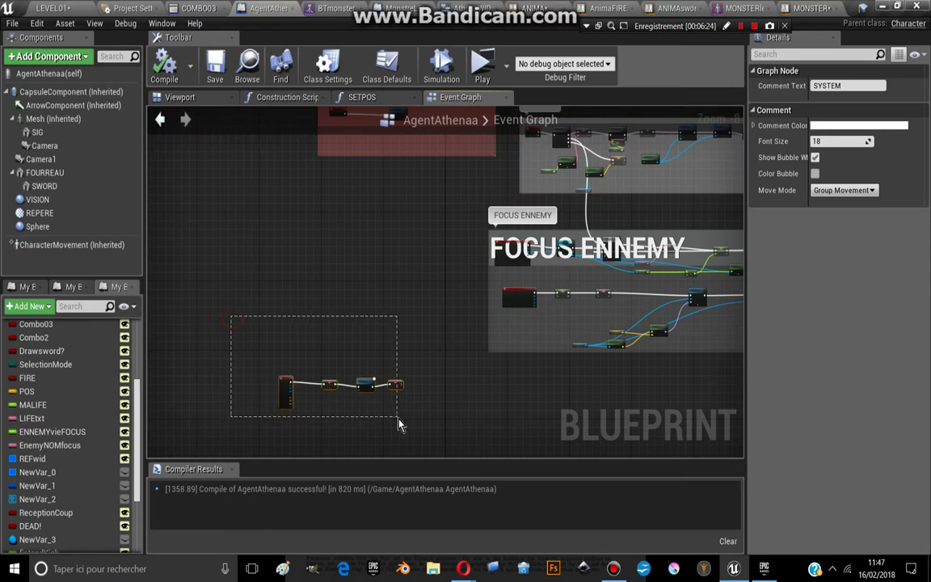
mouse_move(399, 424)
left_mouse_down()
mouse_move(366, 383)
mouse_move(529, 383)
left_mouse_up()
scroll(426, 420, "down", 4)
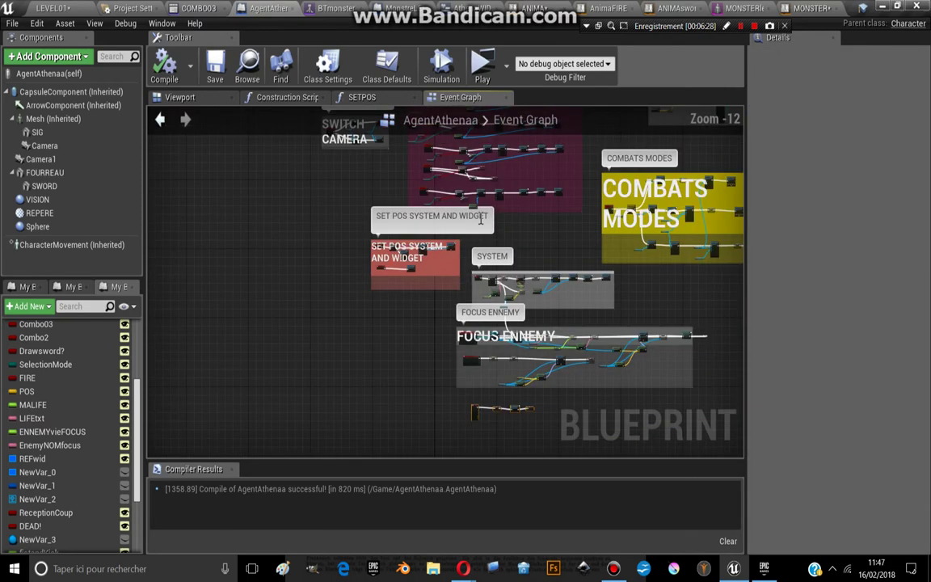
right_click_drag(411, 174, 396, 234)
Zoom in on the MOUVEMENT and SPEED CONTROL groups in AgentAthenaa's Event Graph
right_click_drag(453, 234, 337, 416)
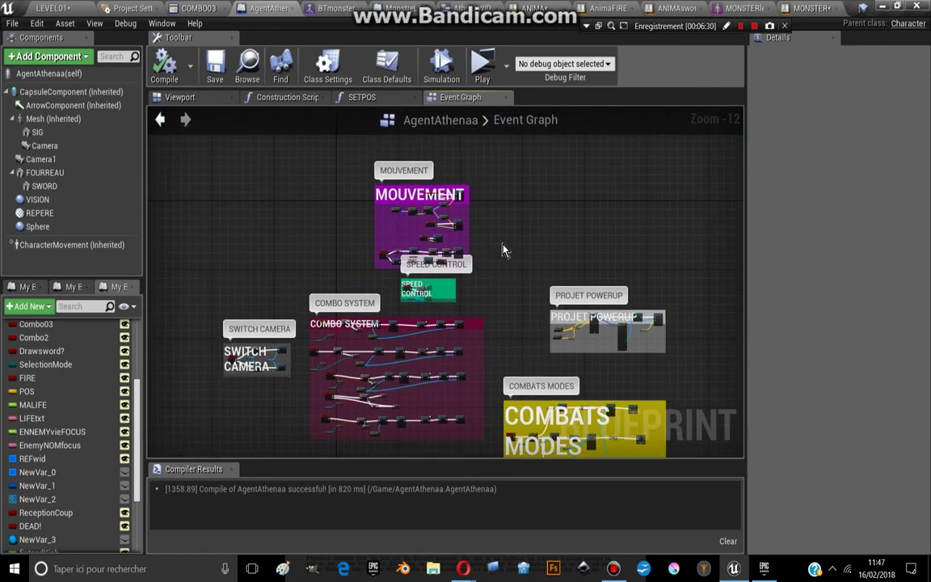
scroll(420, 176, "up", 3)
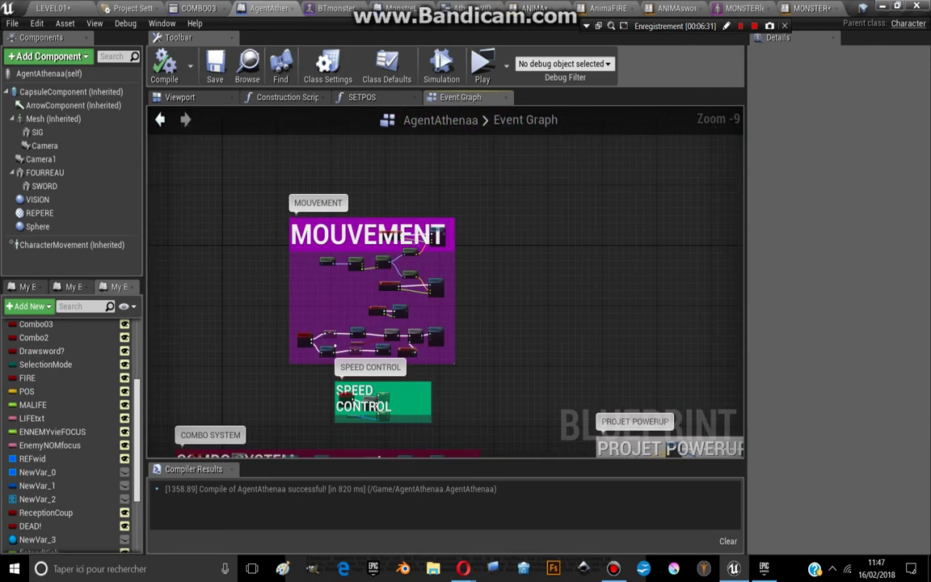
mouse_move(418, 199)
right_mouse_down()
mouse_move(398, 86)
mouse_move(494, 353)
right_mouse_up()
scroll(422, 307, "up", 6)
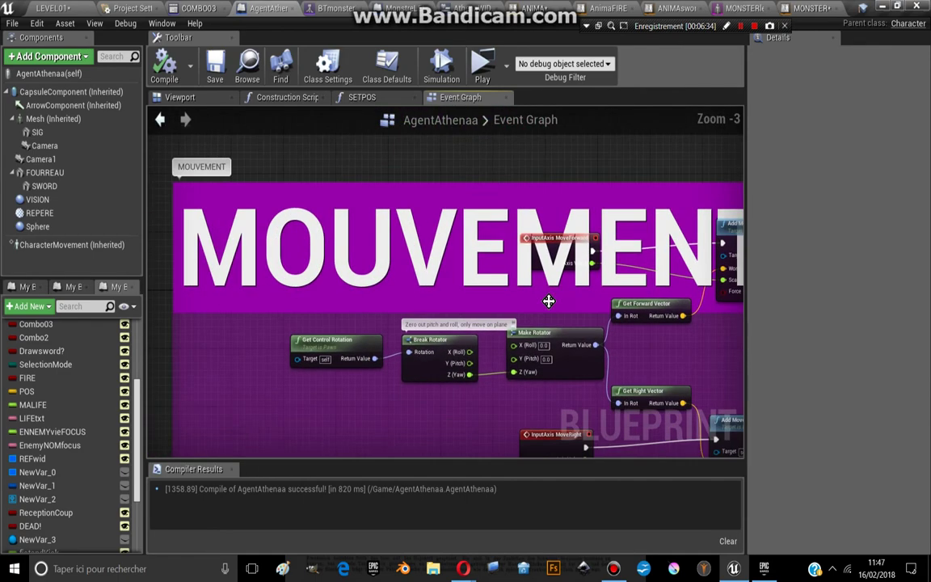
scroll(549, 301, "down", 2)
scroll(518, 358, "up", 1)
scroll(518, 357, "up", 2)
scroll(544, 368, "down", 4)
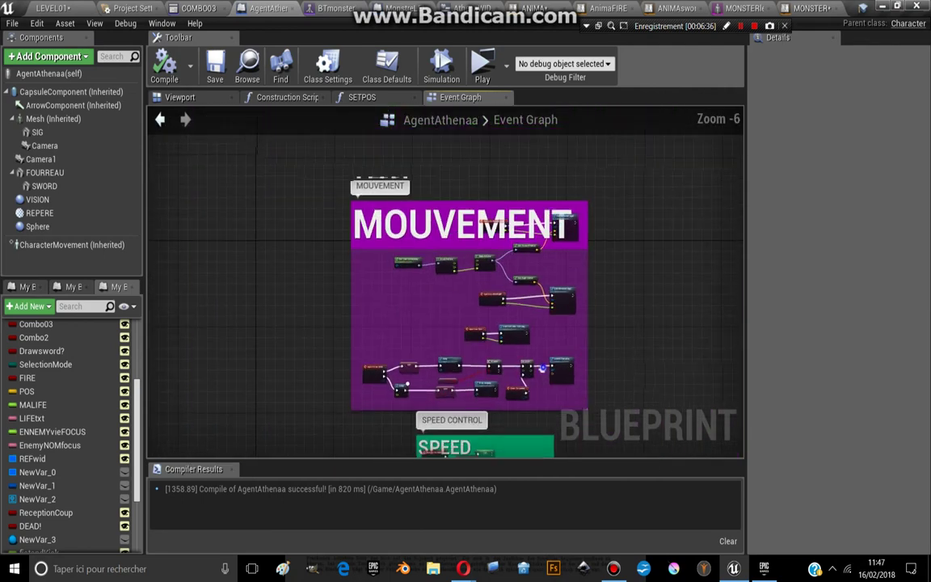
Pan over the MOUVEMENT header and the COMBO SYSTEM and PROJET POWERUP groups, then return to LEVEL01
right_click_drag(542, 368, 514, 325)
scroll(479, 241, "up", 3)
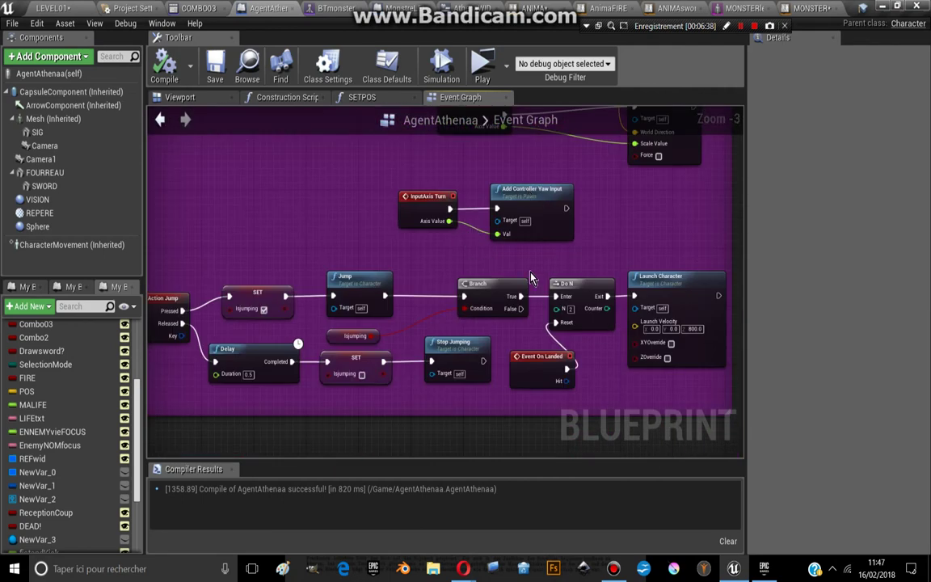
right_click_drag(430, 238, 443, 258)
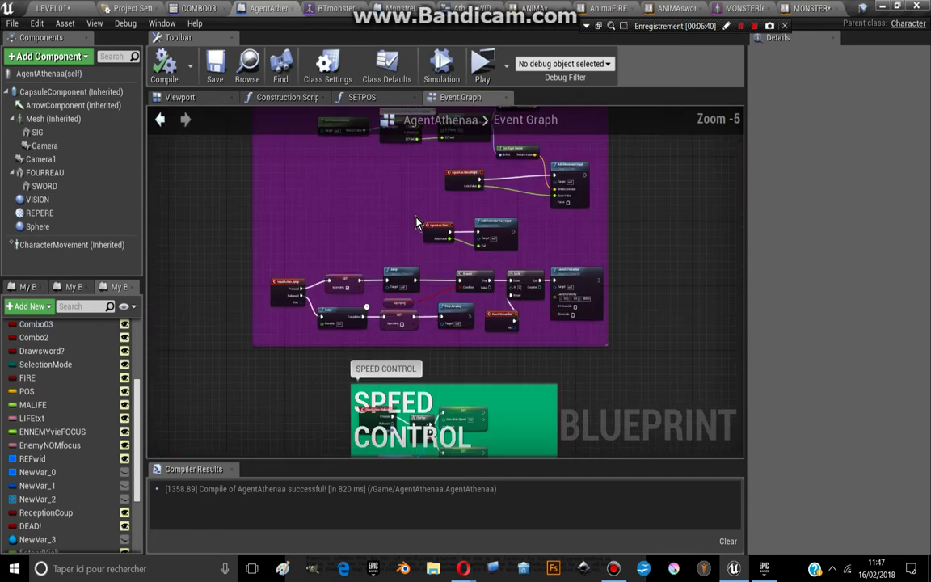
right_click_drag(446, 157, 516, 227)
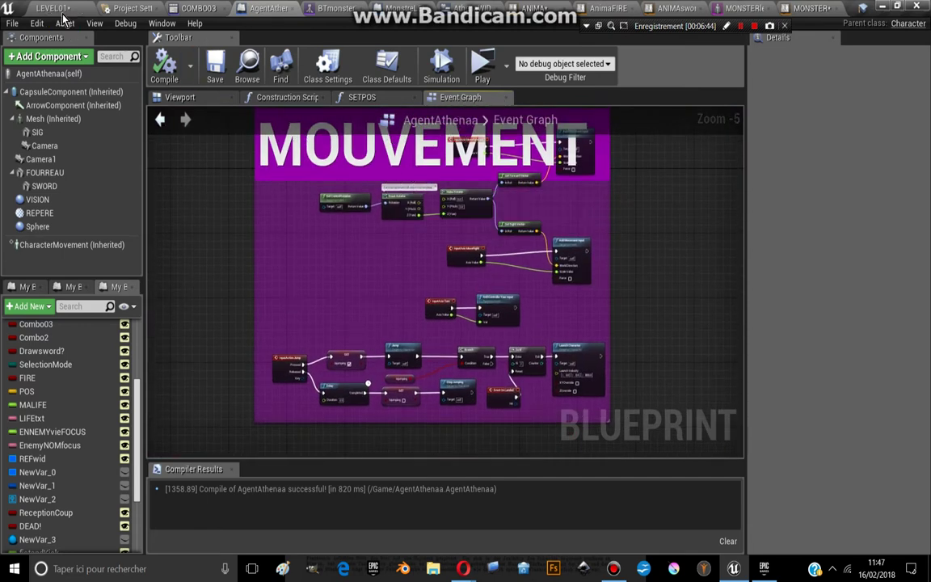
right_click_drag(313, 207, 279, 135)
scroll(323, 245, "down", 4)
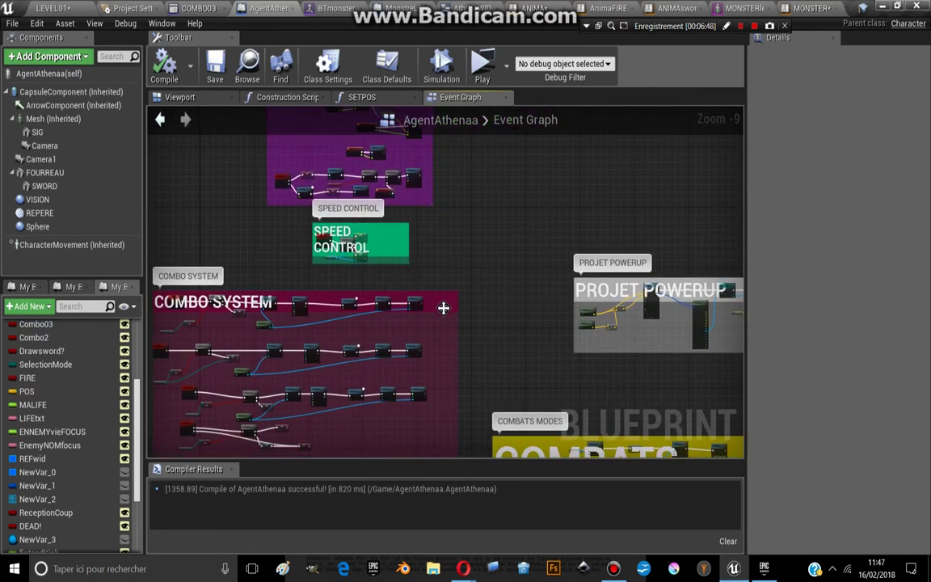
right_click_drag(443, 308, 433, 282)
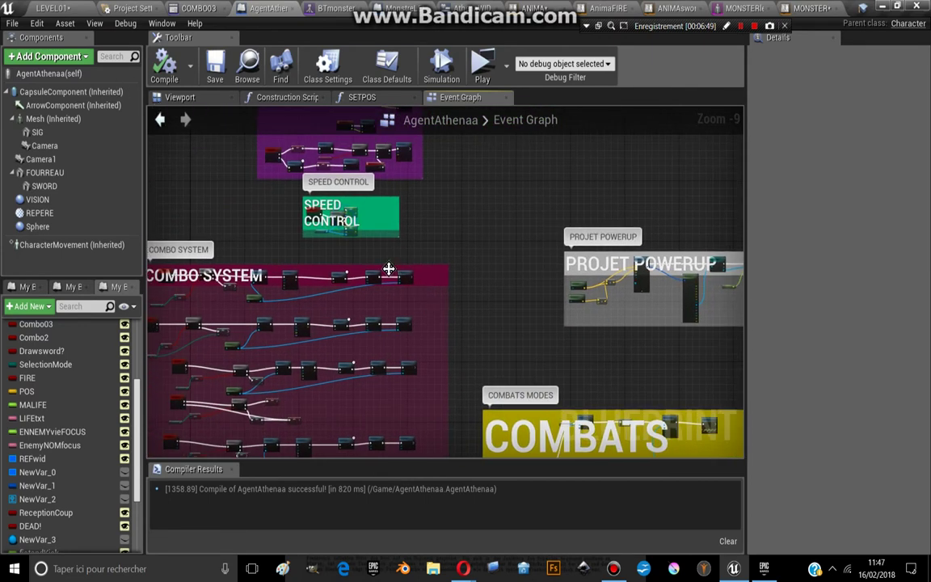
left_click(63, 8)
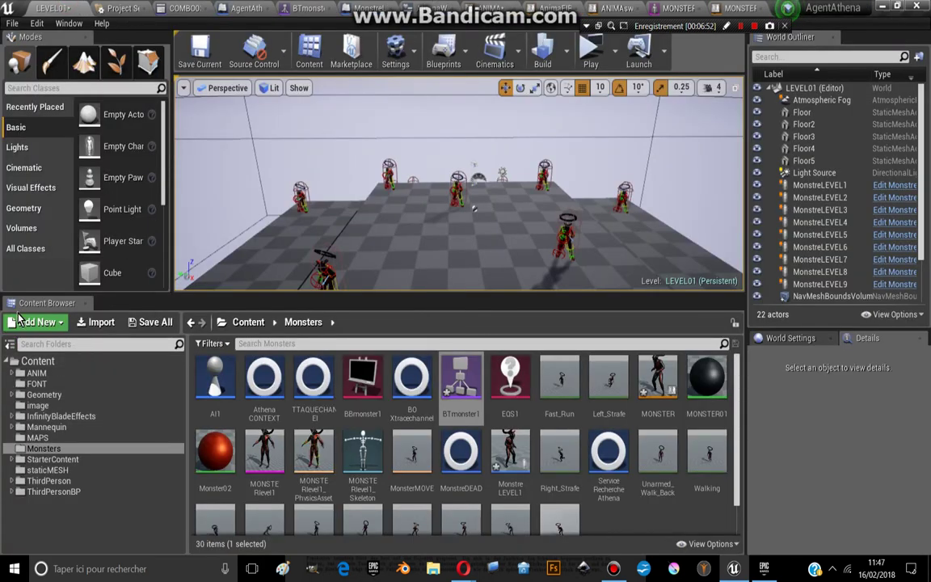
Add the Blueprint Feature 'Third Person' pack to the project via Add Feature or Content Pack
left_click(16, 322)
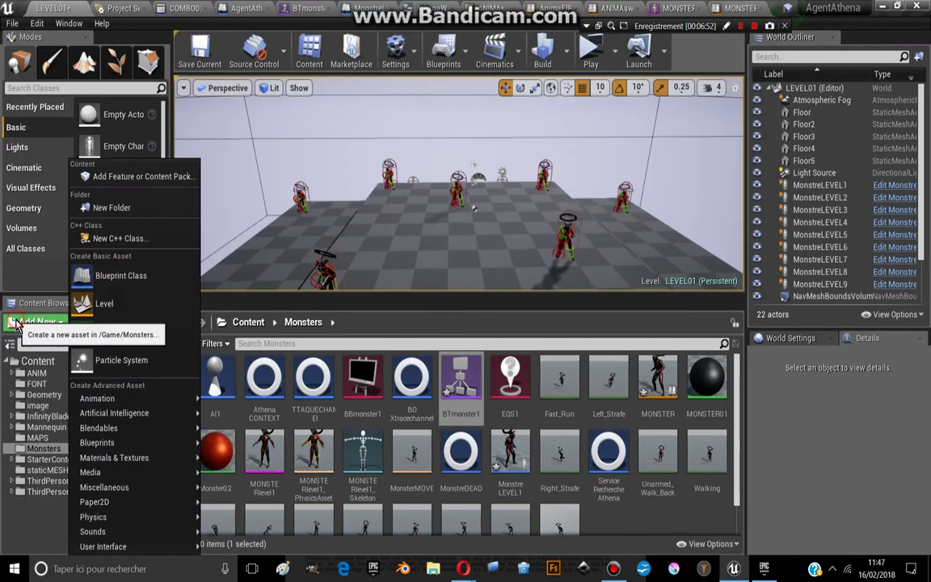
left_click(121, 177)
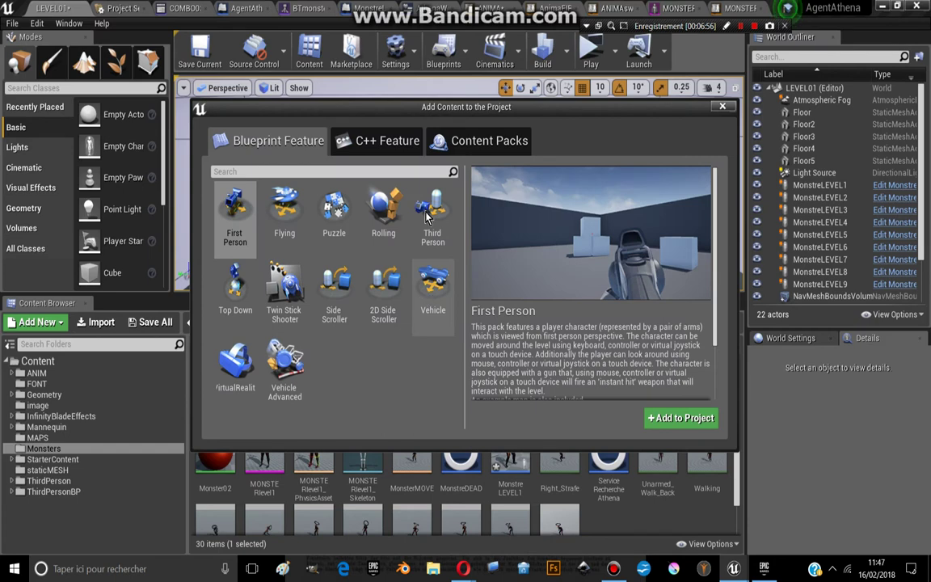
left_click(434, 218)
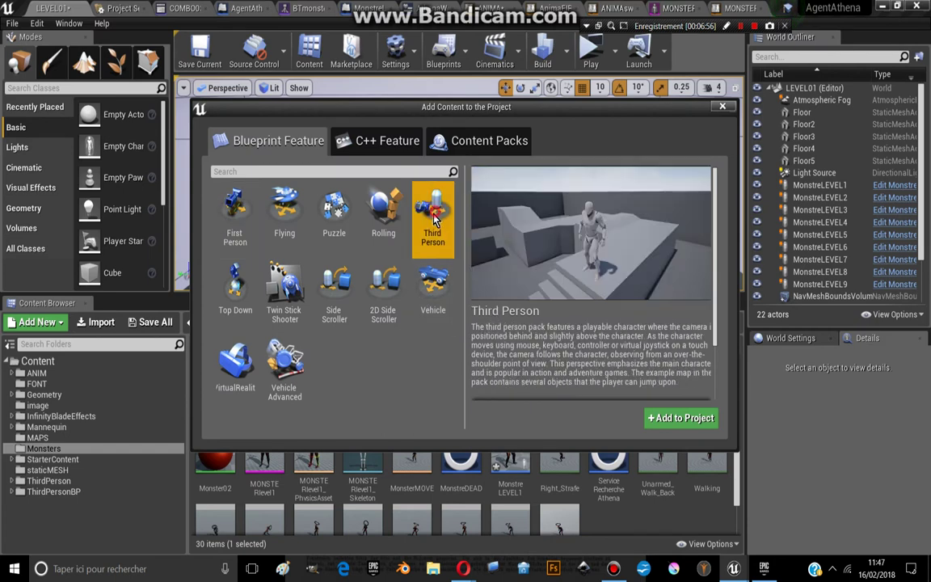
left_click(693, 419)
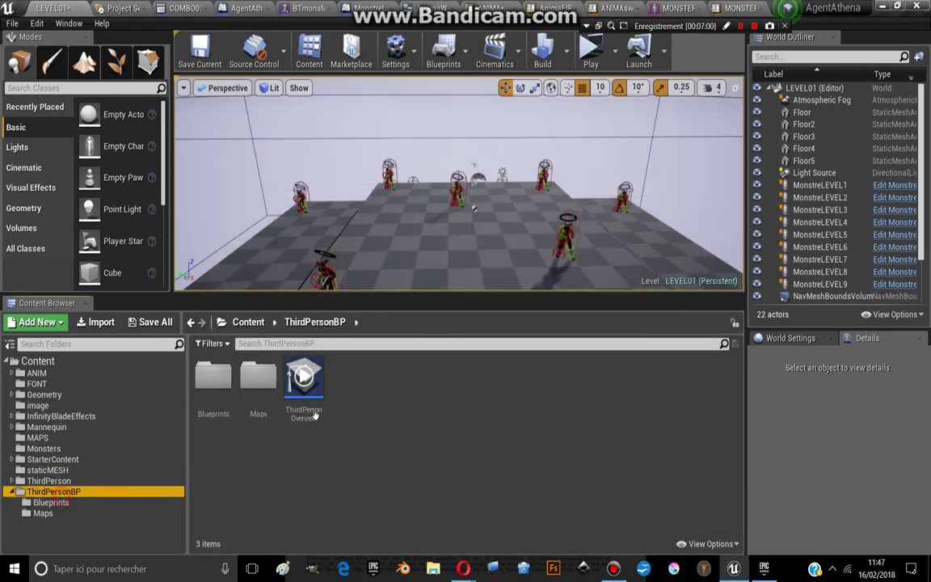
Open the ThirdPersonCharacter blueprint from the ThirdPersonBP Blueprints folder
double_click(213, 376)
left_click(216, 384)
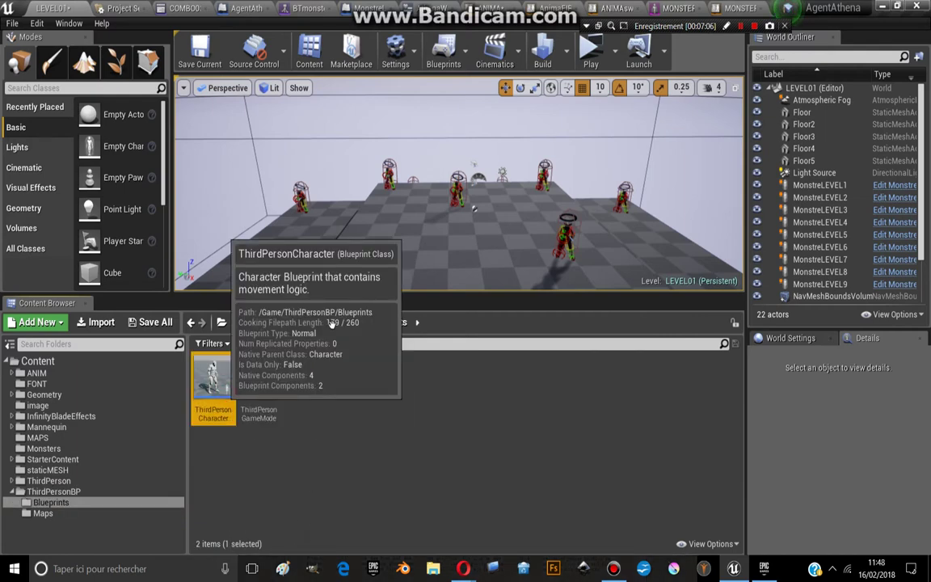
key("Return")
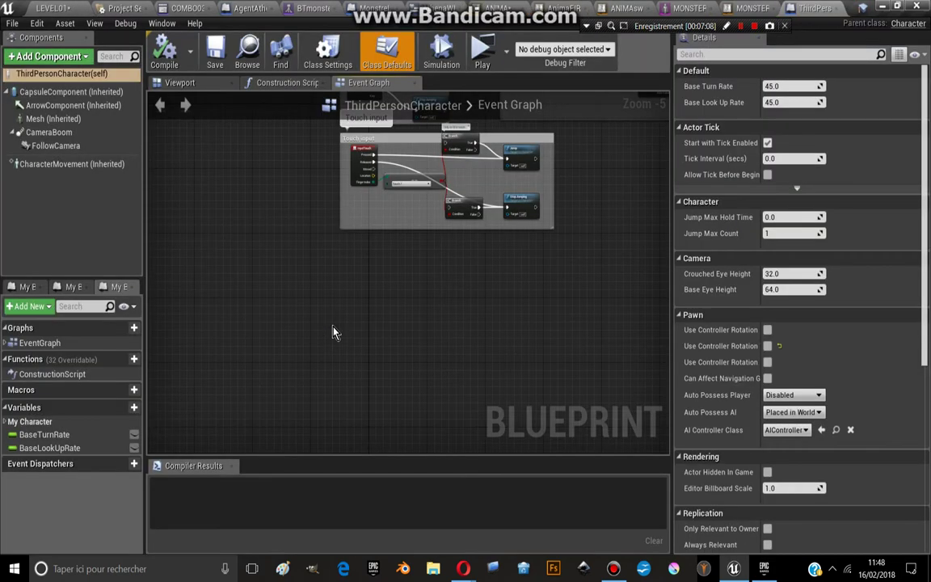
Select and inspect its input comment groups in the Event Graph, then return to LEVEL01
left_click(260, 172)
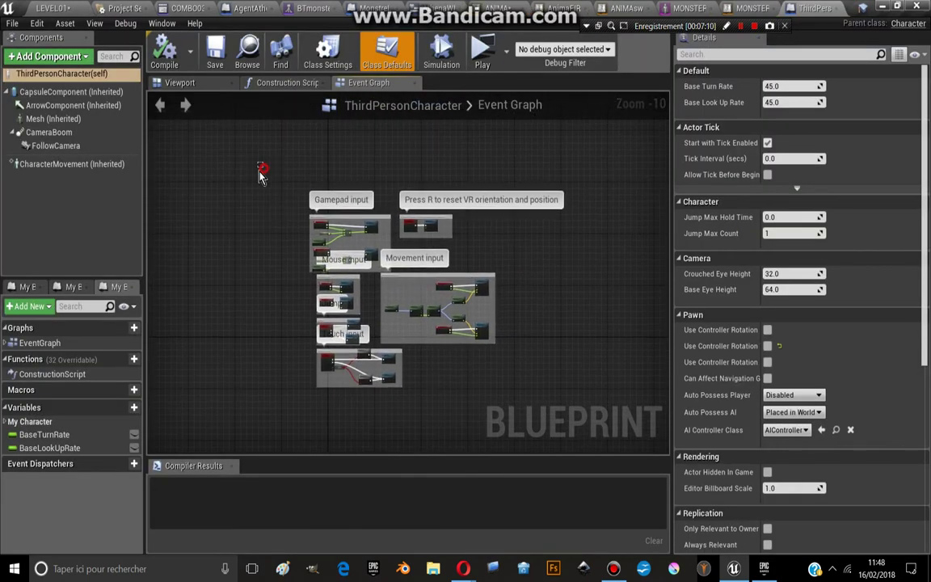
left_click_drag(261, 172, 501, 368)
left_click(299, 255)
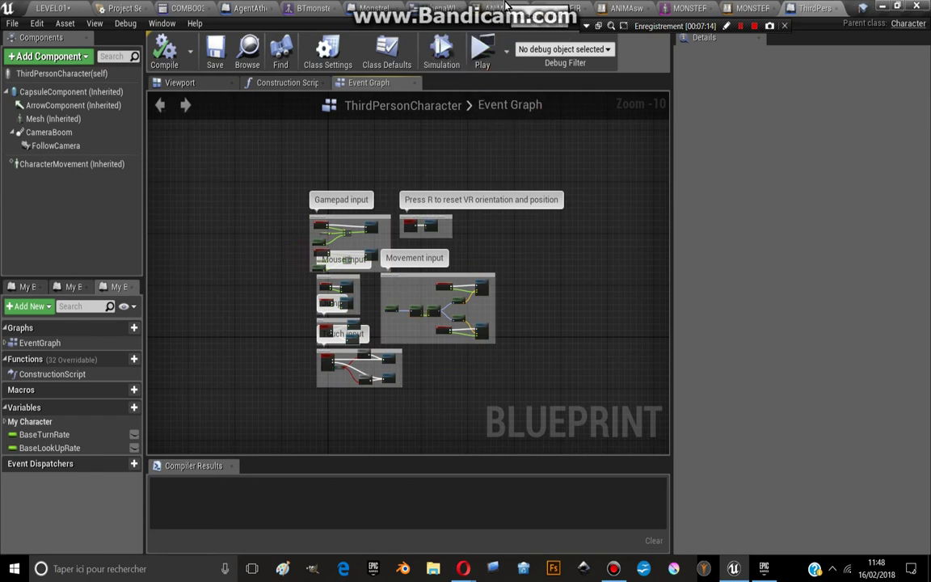
left_click_drag(645, 30, 650, 44)
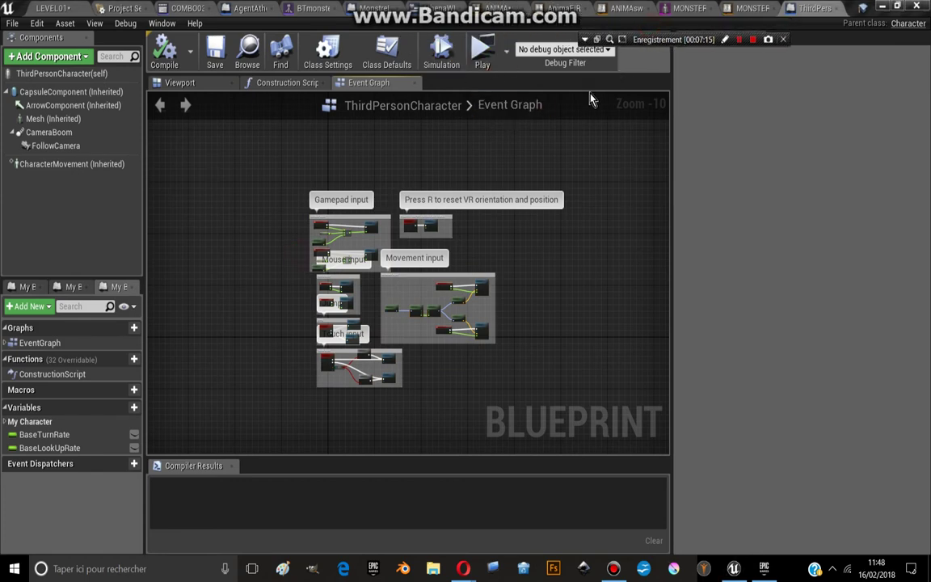
left_click(50, 10)
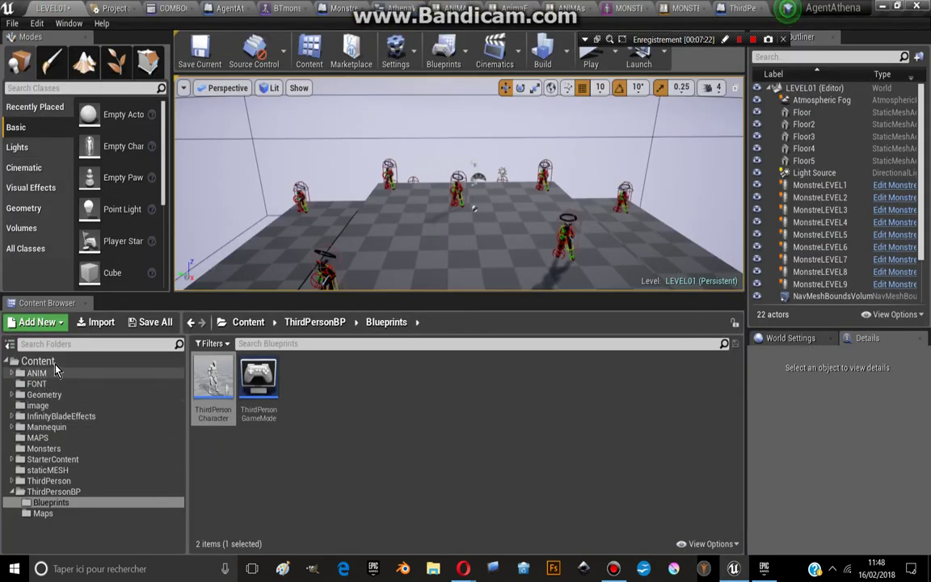
Show the root Content folder, scroll through its assets and select the ANIMA animation blueprint
left_click(38, 361)
scroll(534, 445, "down", 1)
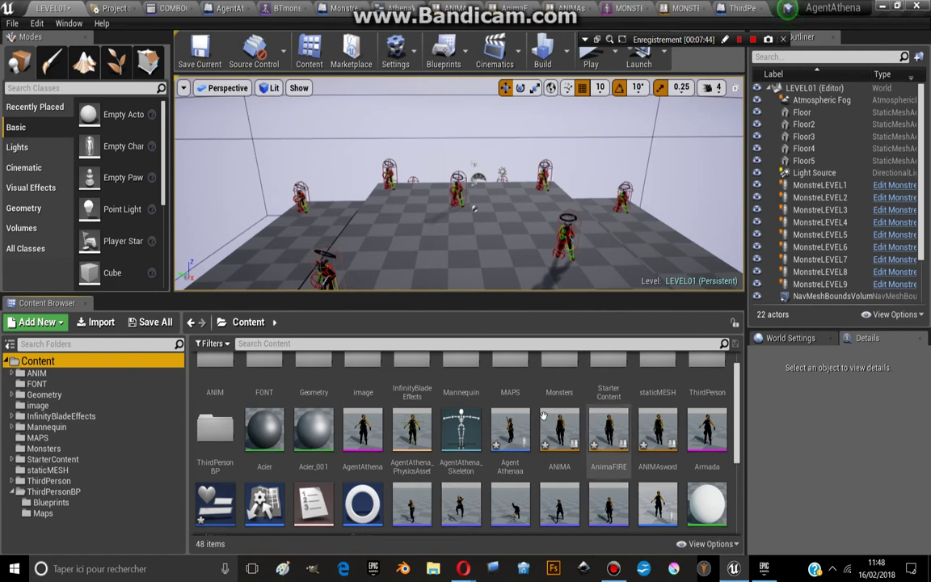
left_click(549, 421)
Open ANIMA, inspect the MOUVEMENT state machine's states, then view the top-level Anim Graph
double_click(549, 421)
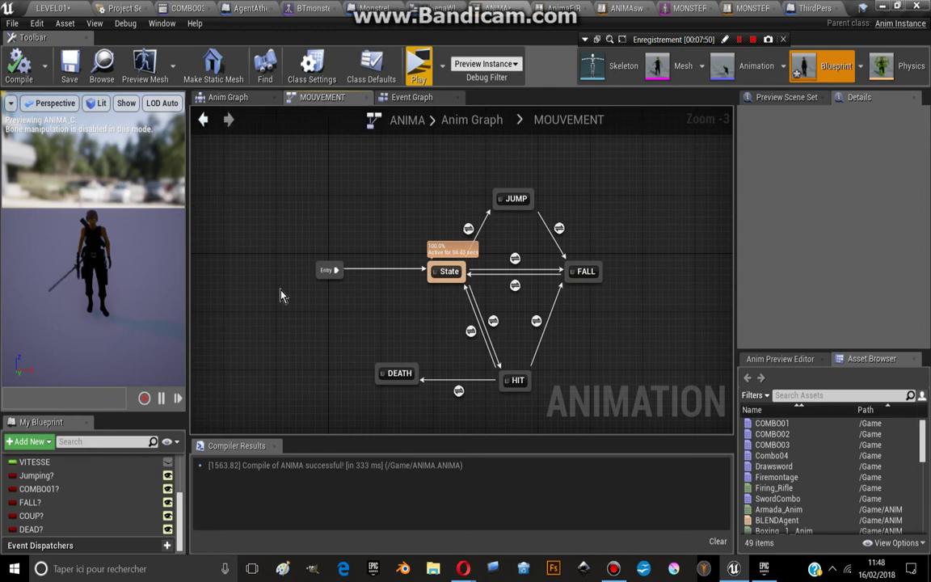
scroll(93, 497, "up", 3)
scroll(93, 497, "up", 2)
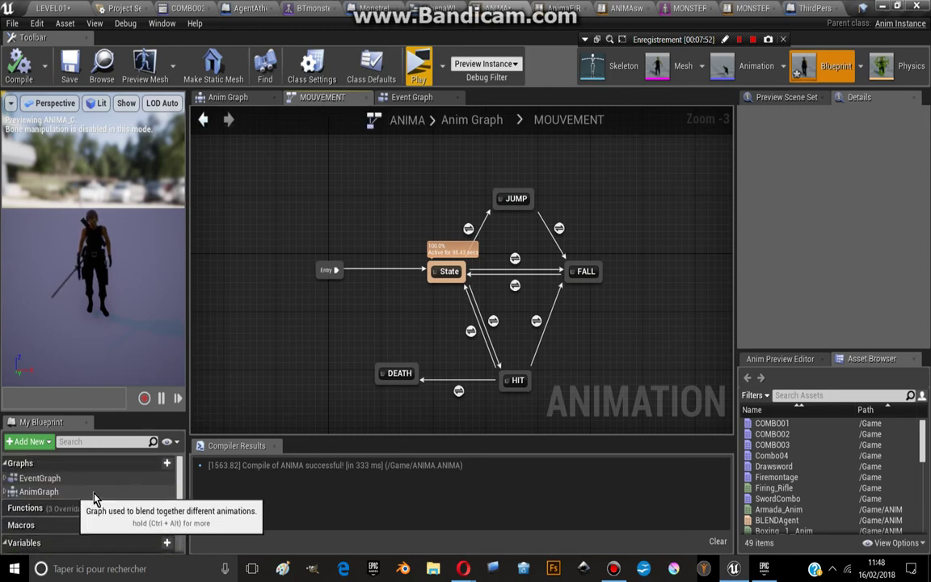
left_click_drag(279, 190, 614, 394)
left_click(370, 291)
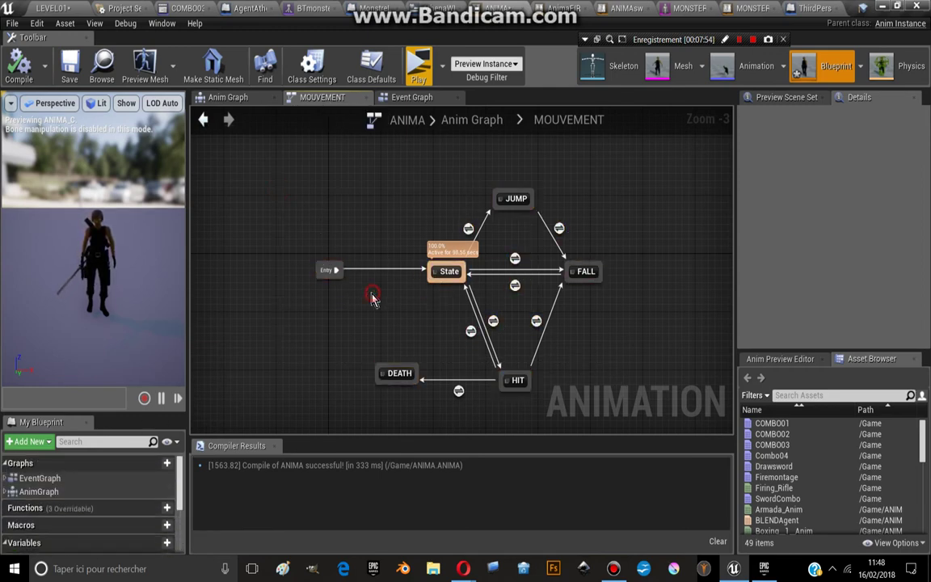
right_click_drag(378, 290, 347, 260)
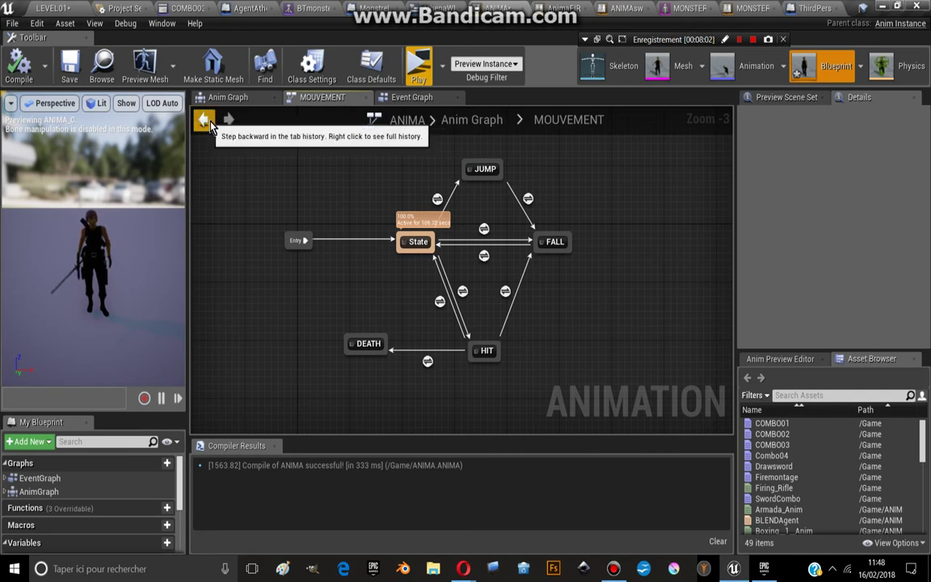
scroll(409, 258, "up", 1)
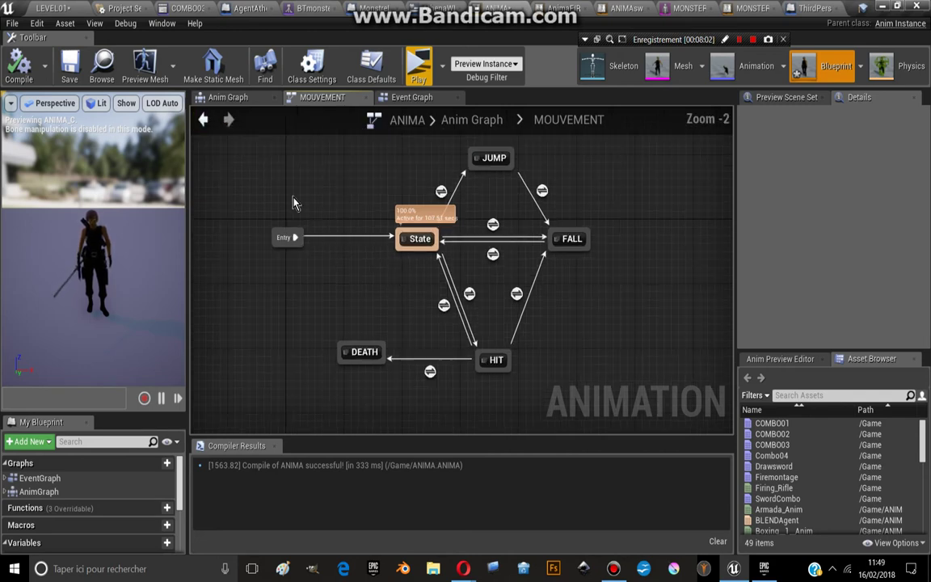
left_click(222, 103)
scroll(346, 231, "up", 4)
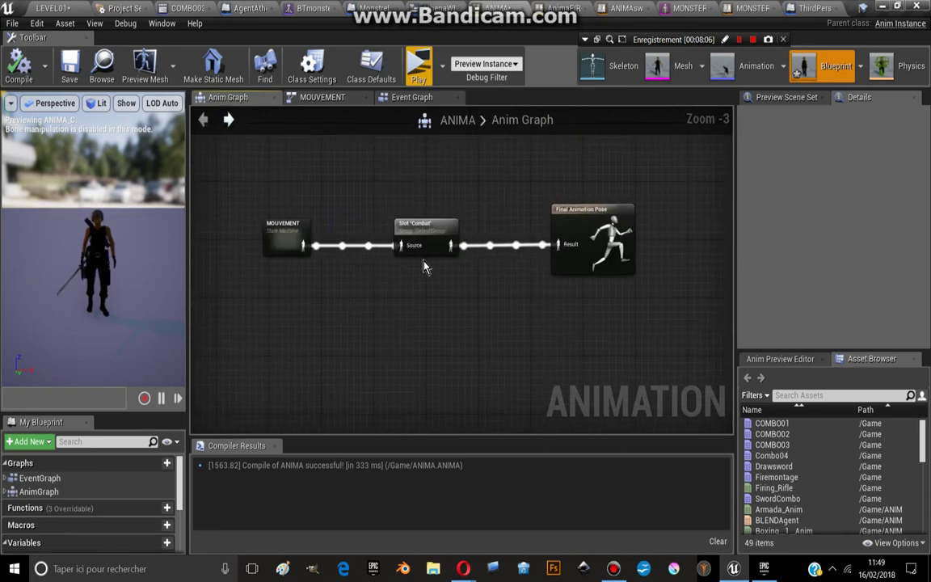
Check the Slot 'Combat' node's slot names and the MOUVEMENT node, then open ANIMA's Event Graph
left_click_drag(432, 246, 434, 238)
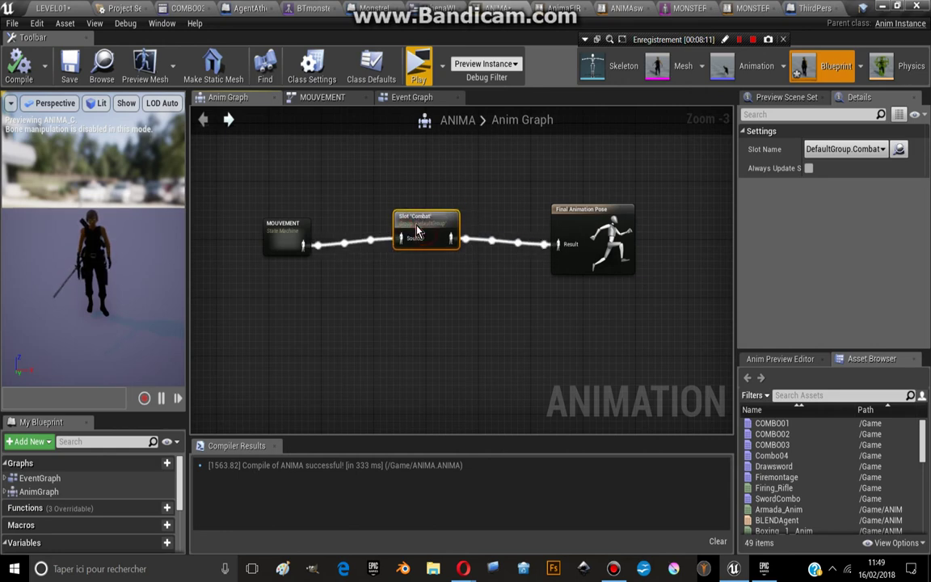
left_click_drag(426, 227, 432, 226)
left_click(859, 149)
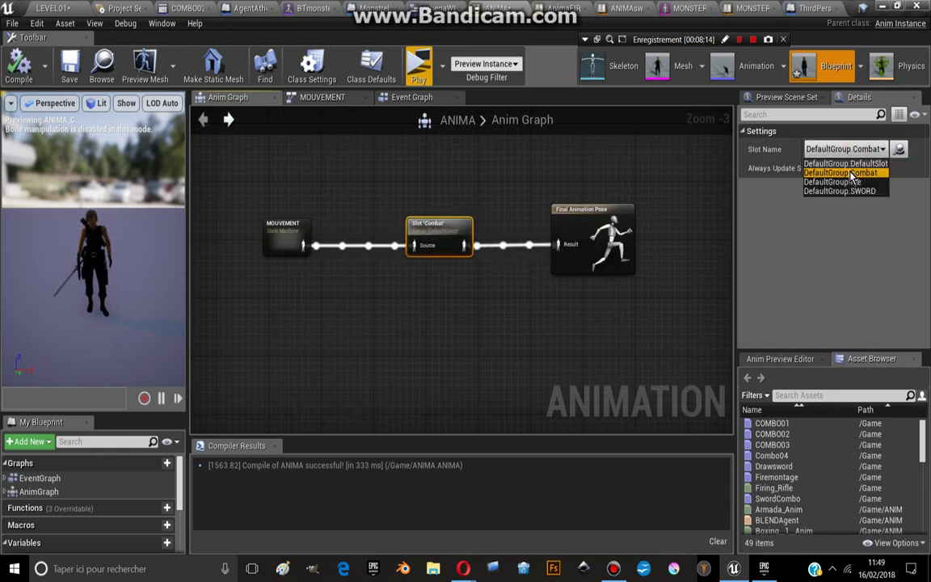
left_click(489, 192)
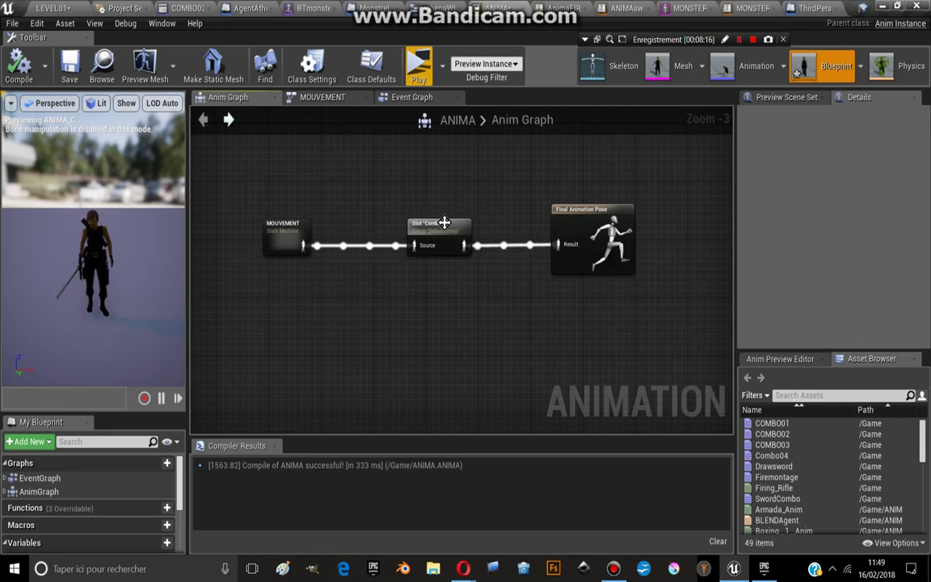
left_click_drag(444, 222, 449, 222)
left_click(279, 234)
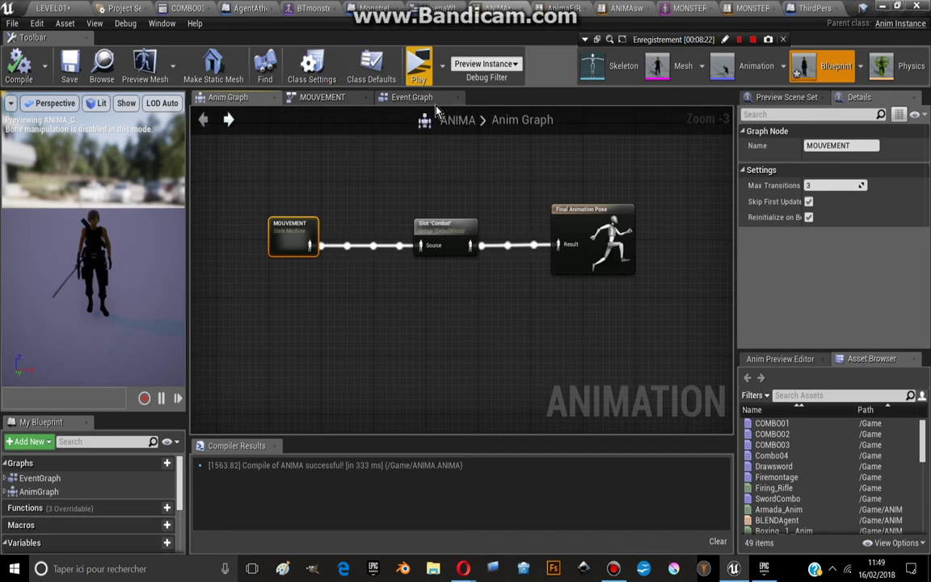
left_click(404, 98)
Pan through the SET chain and cast/velocity nodes, nudging a reroute knot, to reach Is Falling
right_click_drag(394, 269, 447, 285)
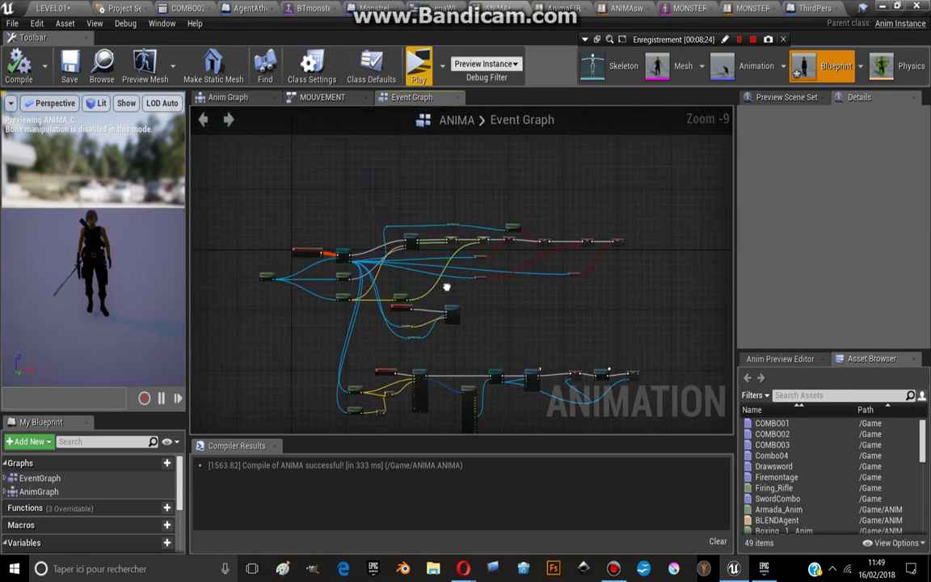
scroll(378, 240, "up", 4)
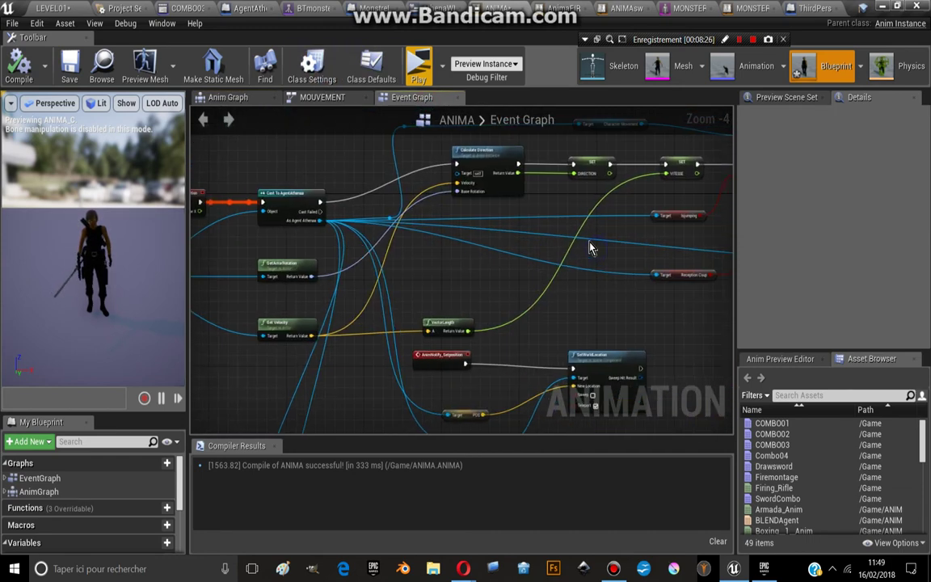
mouse_move(593, 250)
right_mouse_down()
mouse_move(418, 271)
mouse_move(590, 177)
right_mouse_up()
mouse_move(496, 206)
right_mouse_down()
mouse_move(557, 232)
mouse_move(530, 198)
right_mouse_up()
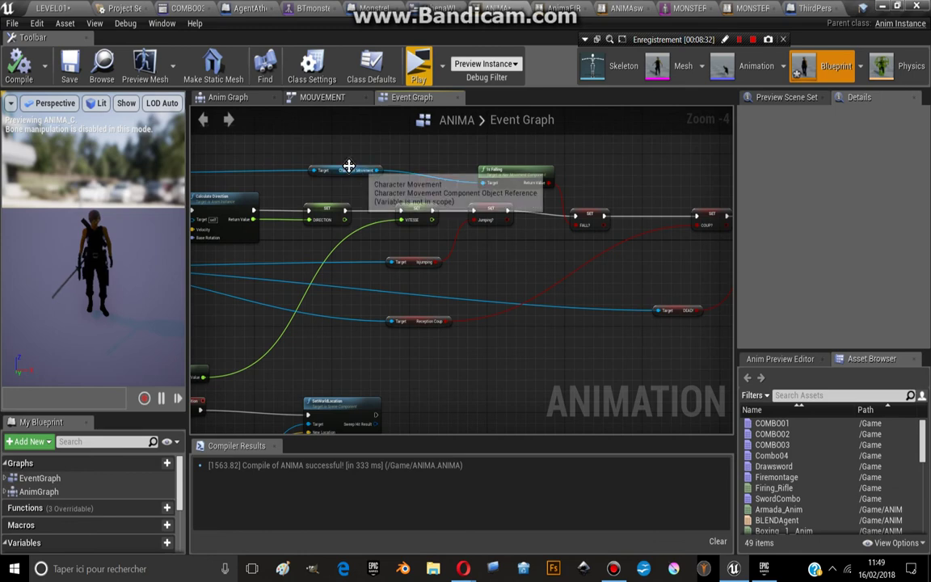
mouse_move(314, 171)
left_mouse_down()
mouse_move(296, 171)
mouse_move(307, 185)
left_mouse_up()
right_click_drag(307, 184, 426, 201)
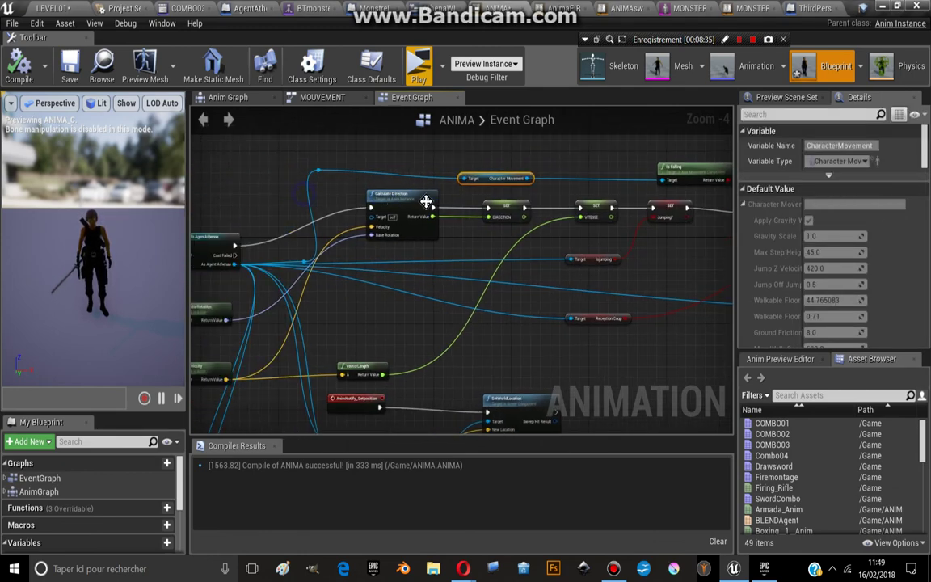
right_click_drag(367, 205, 392, 196)
left_click(342, 176)
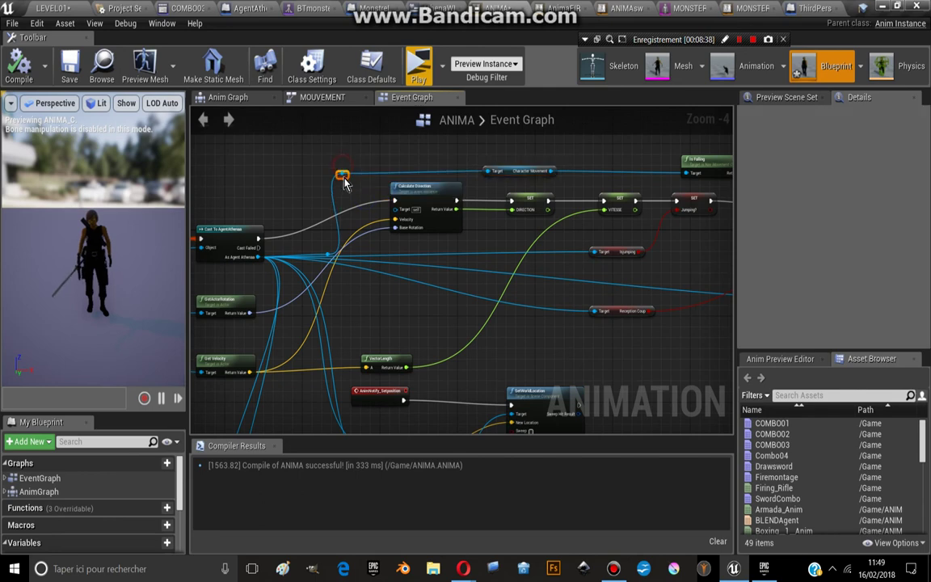
left_click_drag(346, 176, 347, 173)
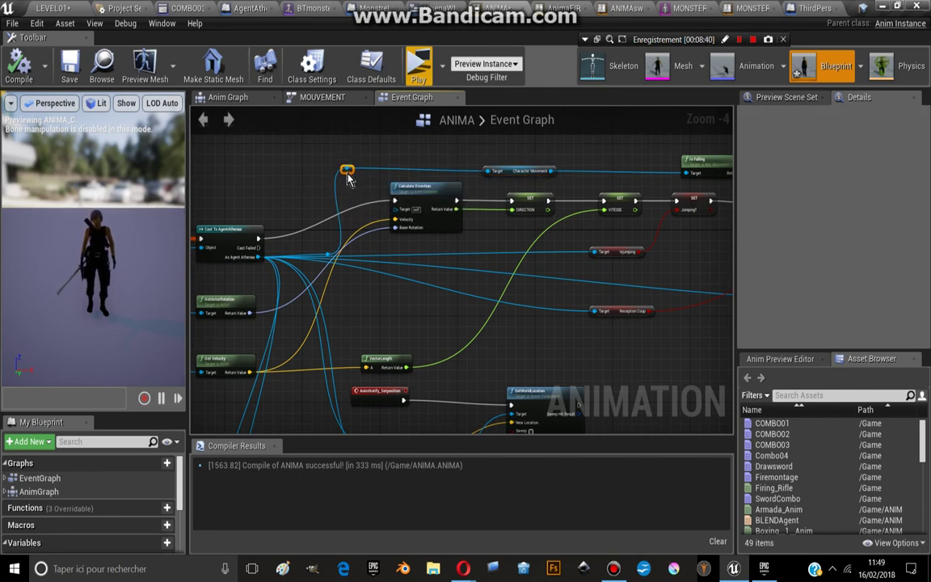
mouse_move(534, 241)
right_mouse_down()
mouse_move(450, 234)
mouse_move(364, 198)
right_mouse_up()
scroll(346, 191, "up", 1)
Connect execution from VITESSE to Jumping?, and inspect the FALL?, COUP? and DEAD? variables
left_click_drag(316, 171, 264, 171)
left_click(348, 174)
right_click_drag(353, 173, 301, 185)
left_click(443, 192)
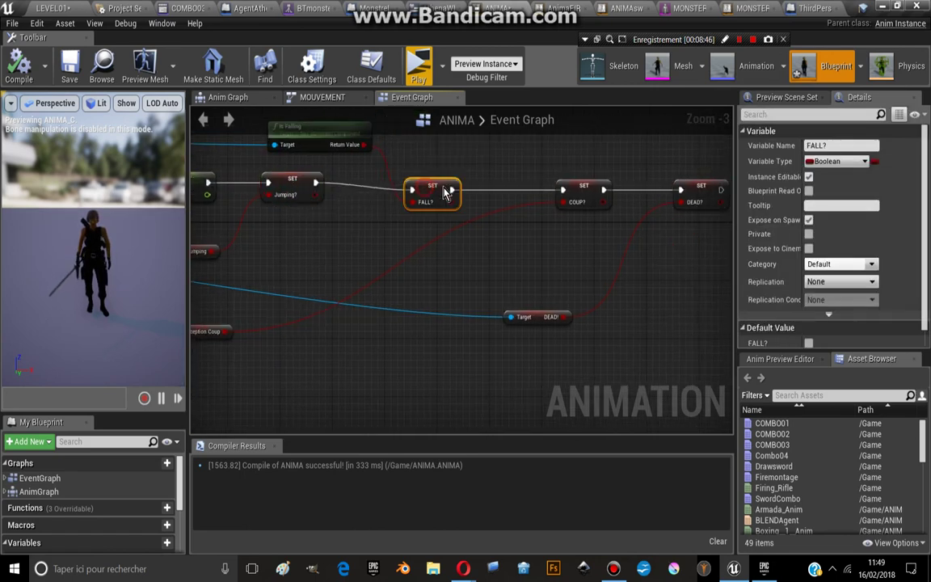
mouse_move(443, 191)
right_mouse_down()
mouse_move(299, 184)
mouse_move(461, 214)
right_mouse_up()
left_click(432, 194)
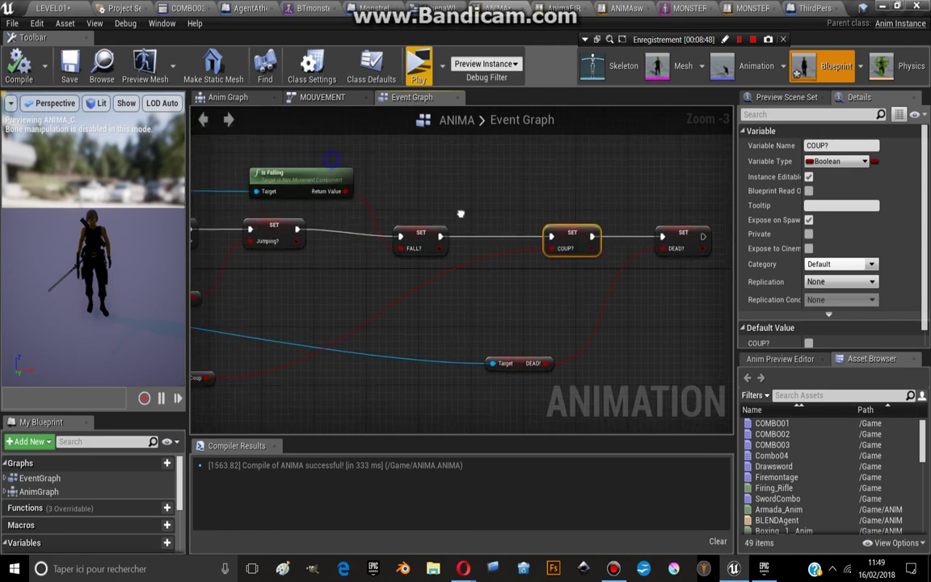
left_click(353, 183)
right_click_drag(357, 182, 564, 202)
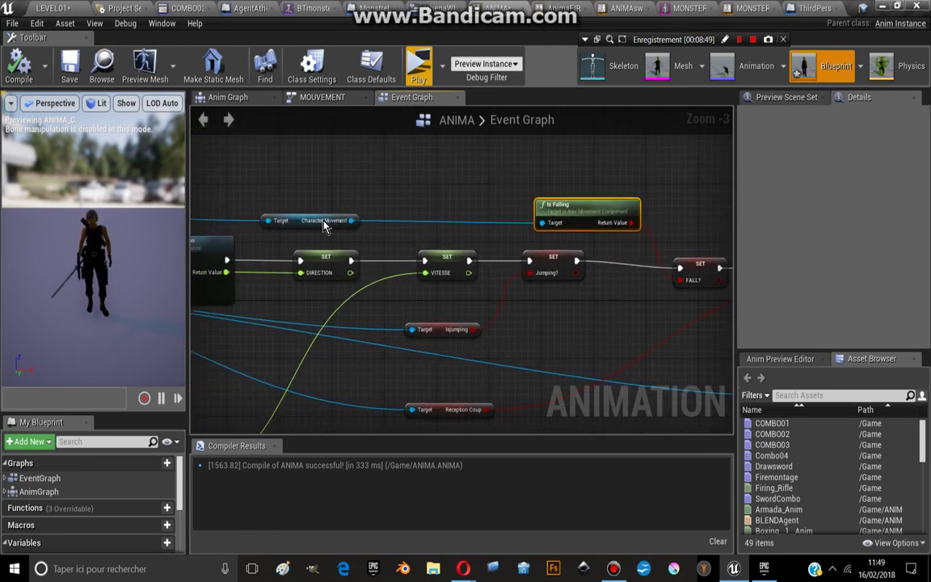
right_click_drag(426, 266, 160, 217)
right_click_drag(612, 203, 529, 199)
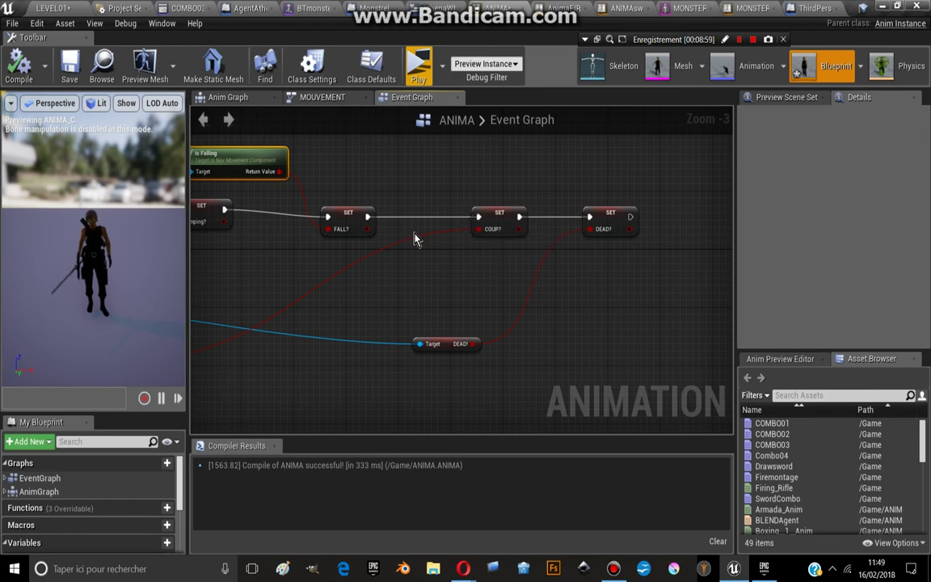
Back in LEVEL01, open the Athena WIDGET HUD blueprint from the Content Browser
left_click(44, 7)
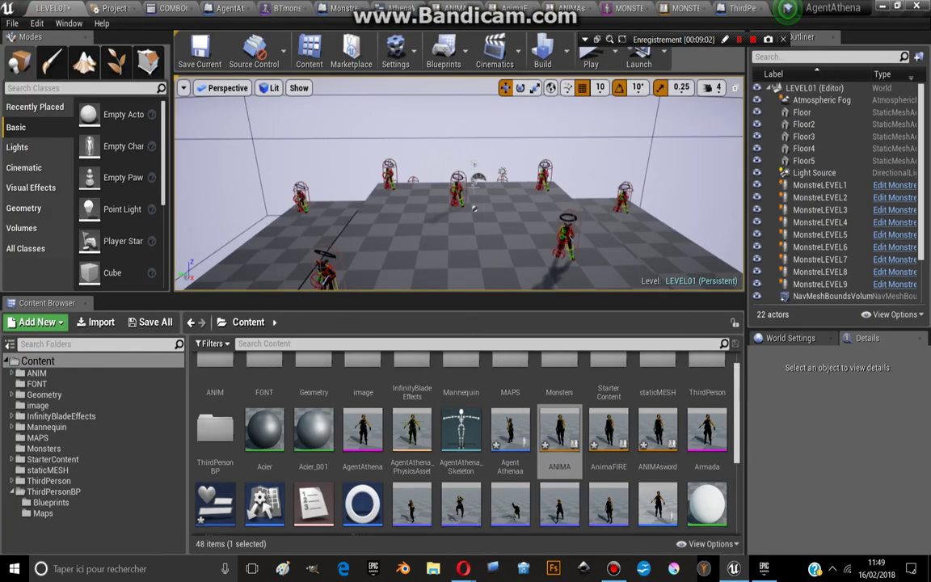
scroll(566, 457, "down", 3)
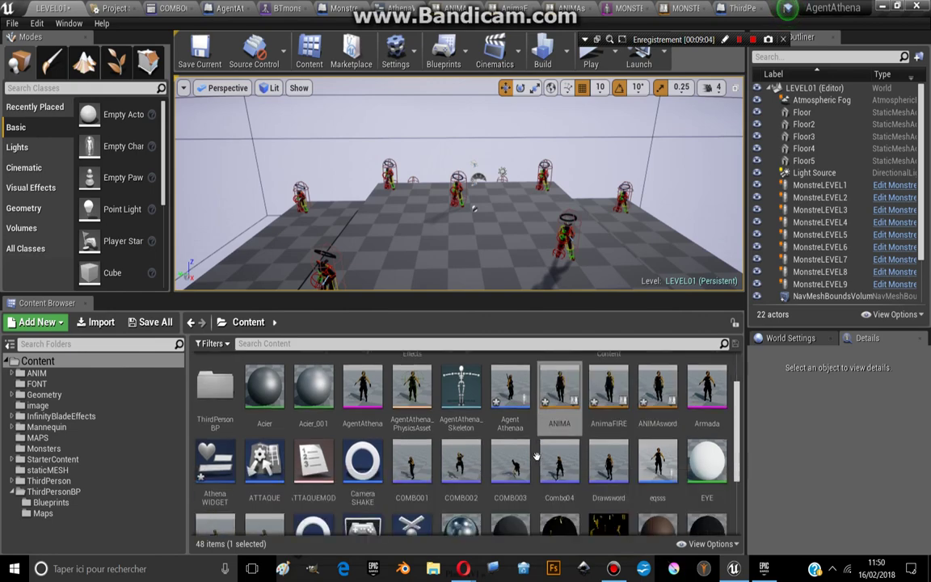
scroll(598, 348, "down", 5)
scroll(404, 453, "up", 5)
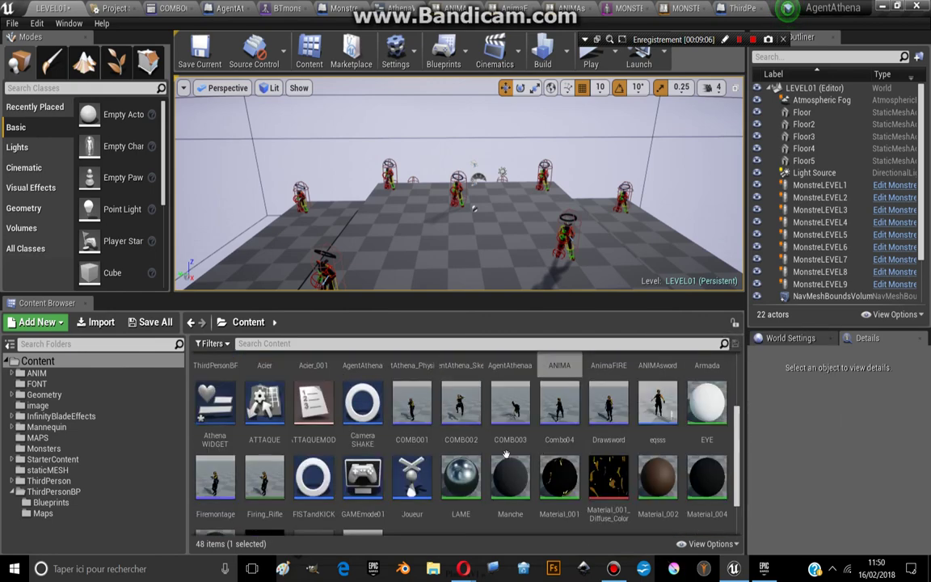
double_click(227, 447)
Reposition the Get Player Character node and inspect the Cast To AgentAthenaa and ATHENAref nodes
scroll(435, 238, "down", 5)
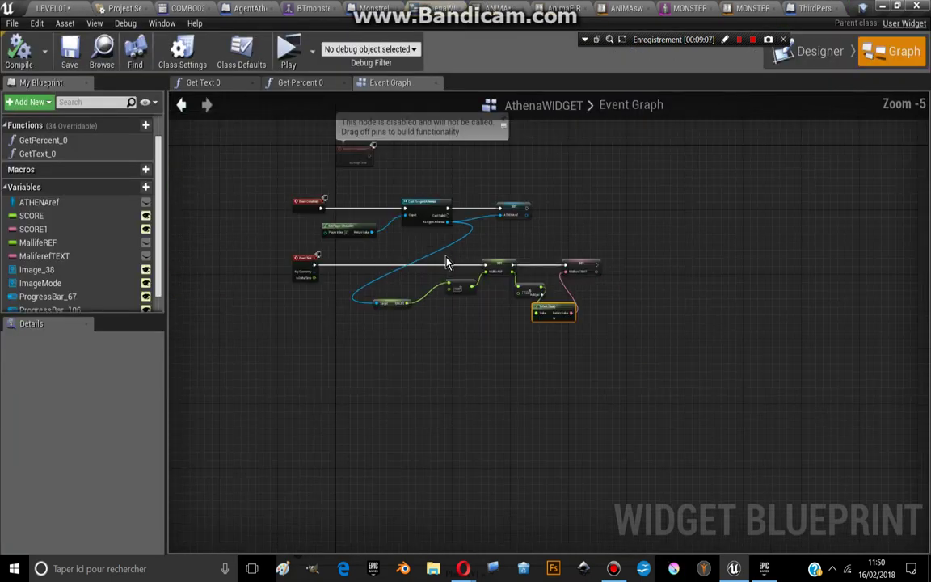
scroll(375, 222, "up", 1)
scroll(380, 250, "up", 1)
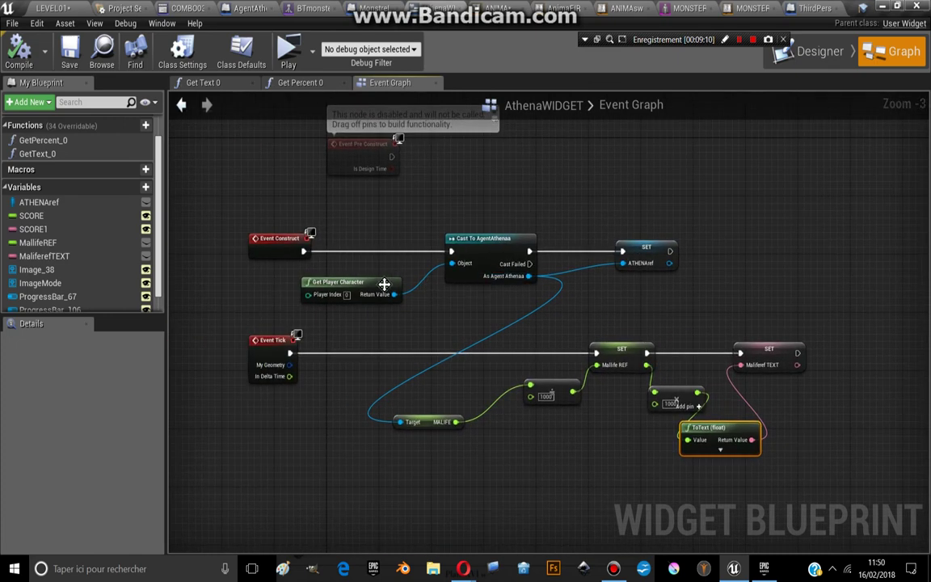
left_click_drag(358, 287, 393, 277)
left_click(495, 250)
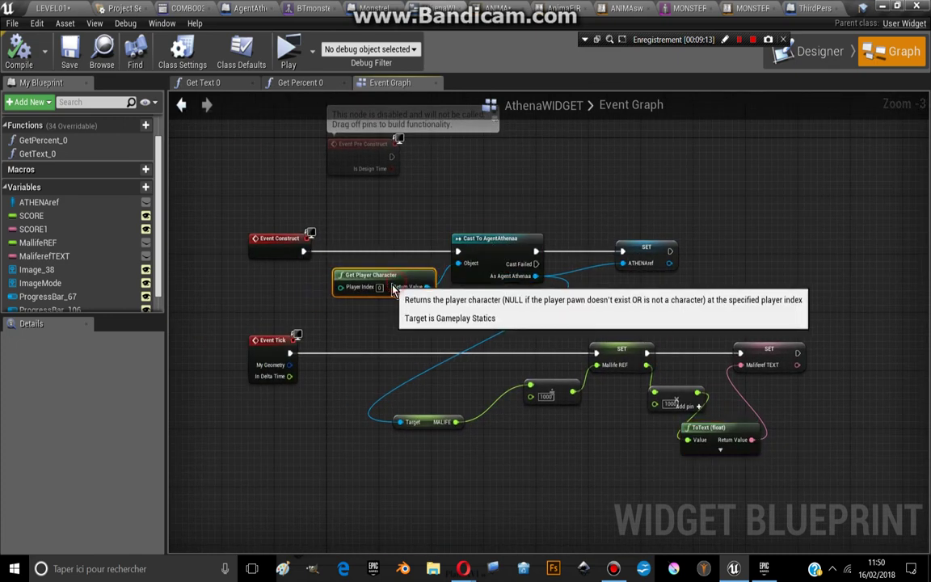
left_click(646, 254)
right_click_drag(566, 290, 511, 212)
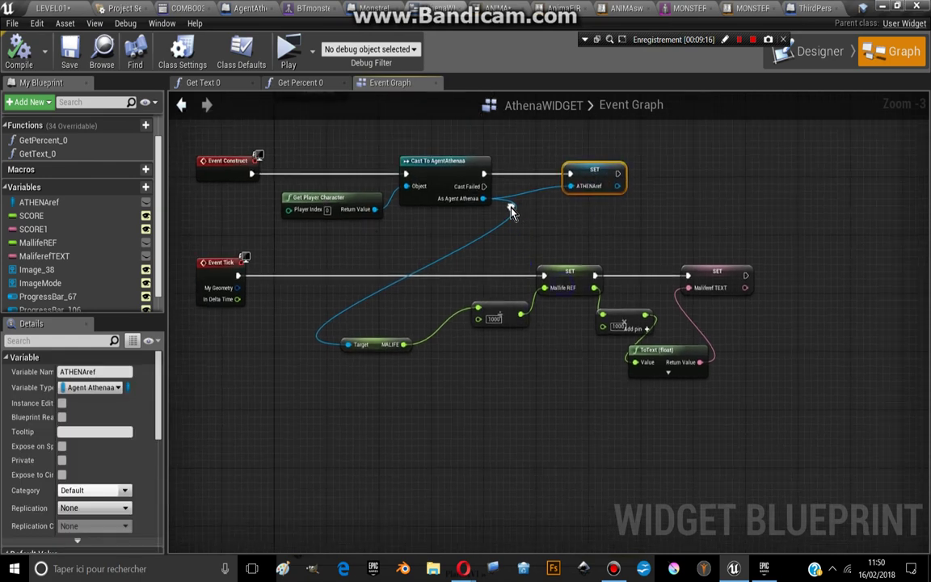
right_click_drag(491, 246, 500, 228)
left_click_drag(334, 177, 302, 183)
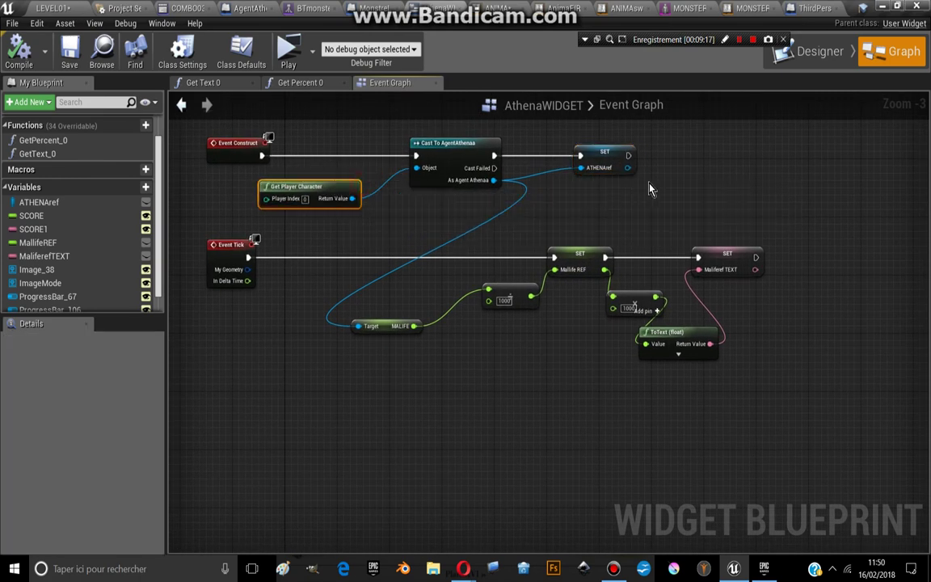
Align the MALIFE getter and Division nodes, confirming MALIFE's default value of 1000.0
left_click_drag(384, 327, 399, 318)
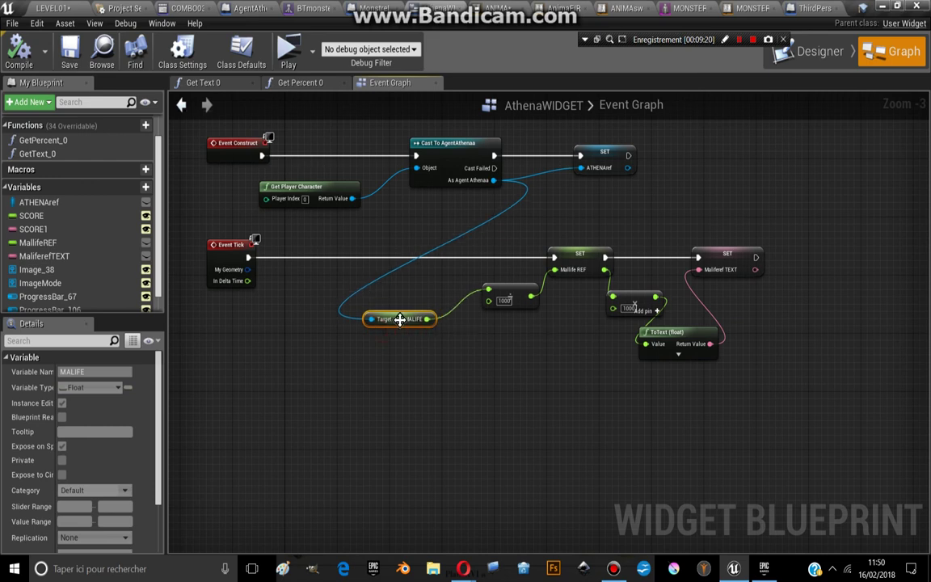
right_click_drag(467, 328, 434, 338)
right_click_drag(368, 329, 275, 342)
left_click(383, 334)
left_click_drag(383, 334, 384, 341)
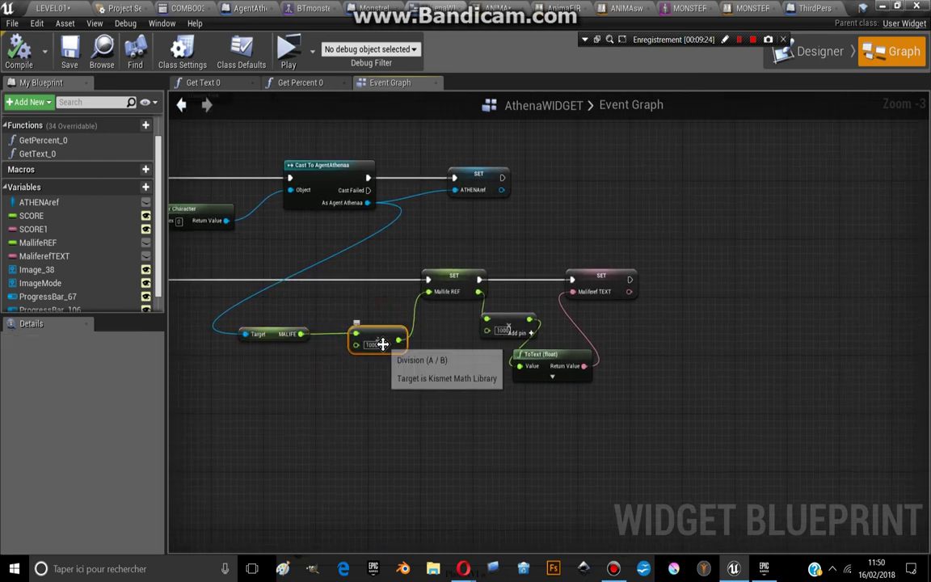
left_click_drag(274, 338, 273, 330)
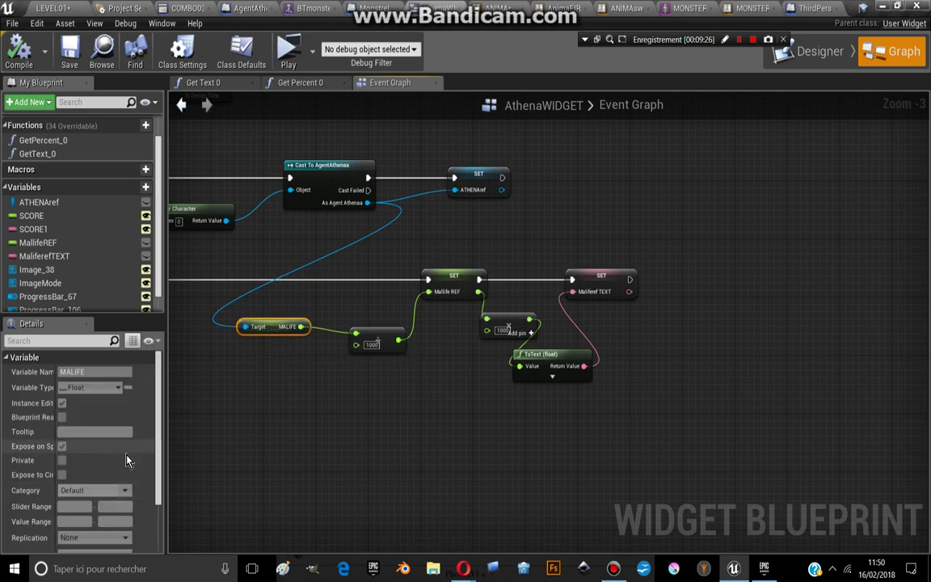
scroll(81, 485, "down", 2)
scroll(75, 426, "down", 1)
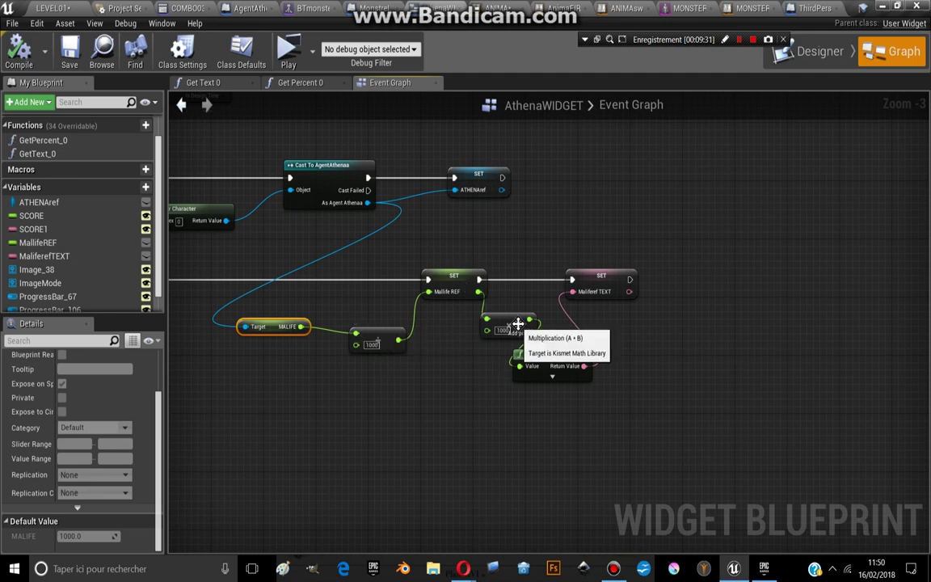
View the Athena WIDGET Designer canvas, select the top-right text block, then return to LEVEL01
left_click(808, 70)
scroll(374, 303, "down", 1)
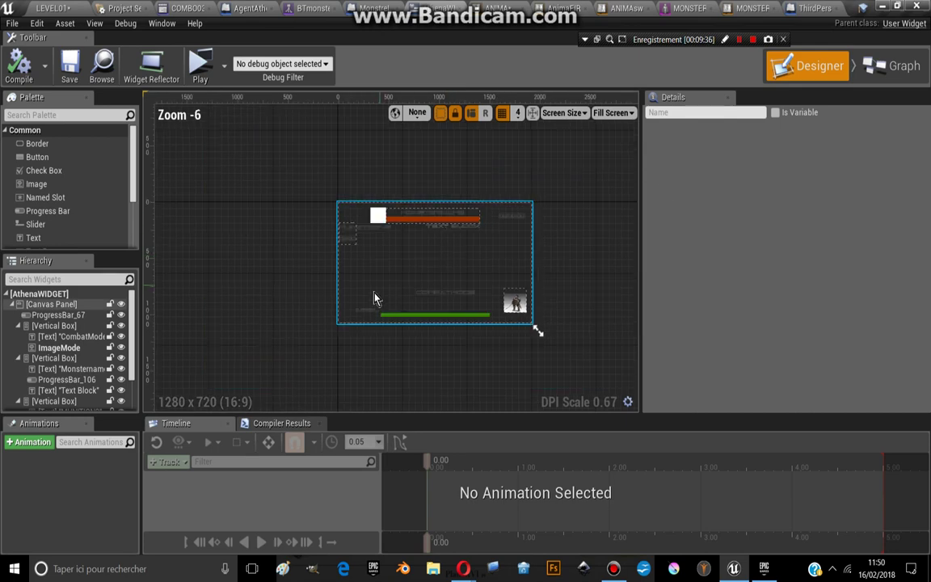
scroll(375, 318, "up", 4)
scroll(375, 319, "down", 1)
scroll(361, 297, "down", 2)
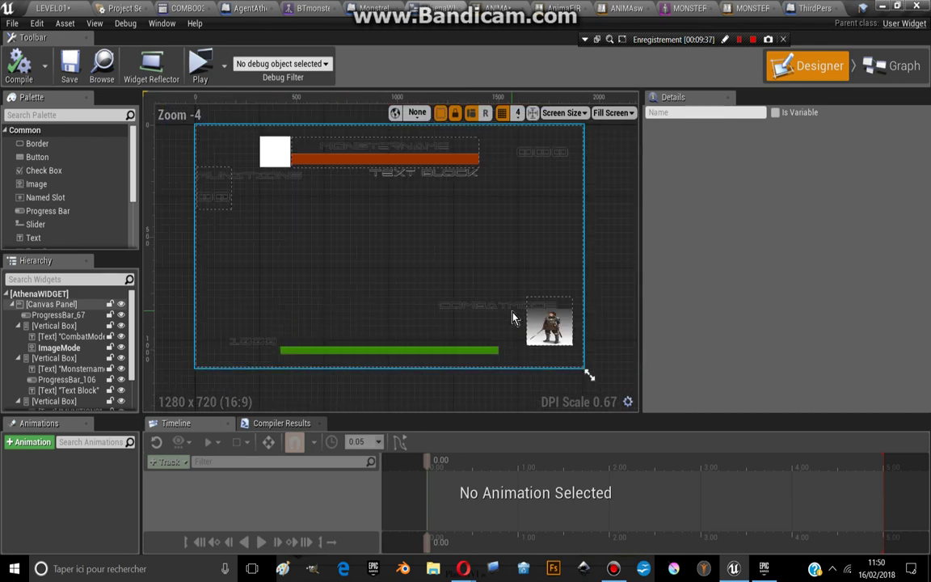
scroll(512, 315, "down", 1)
scroll(380, 210, "up", 1)
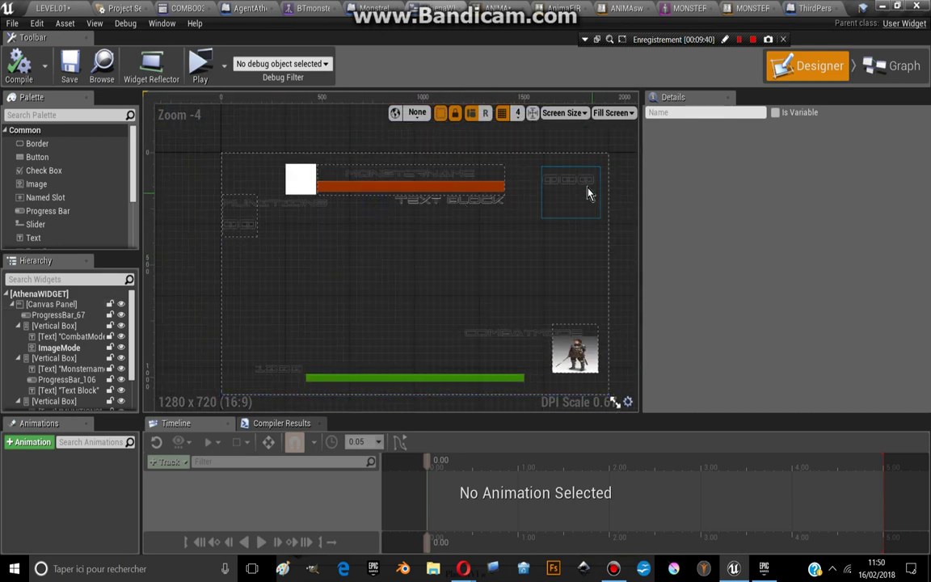
left_click(566, 199)
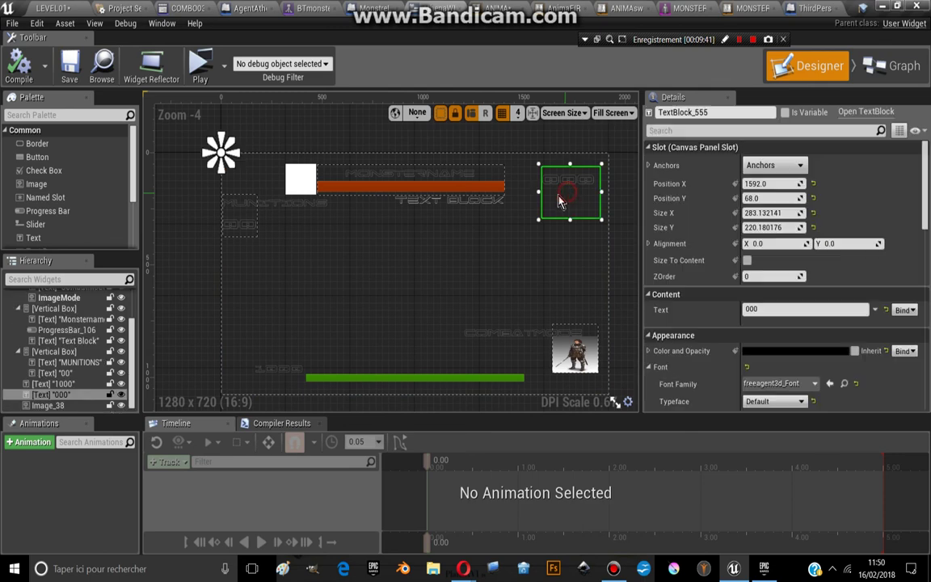
left_click(63, 9)
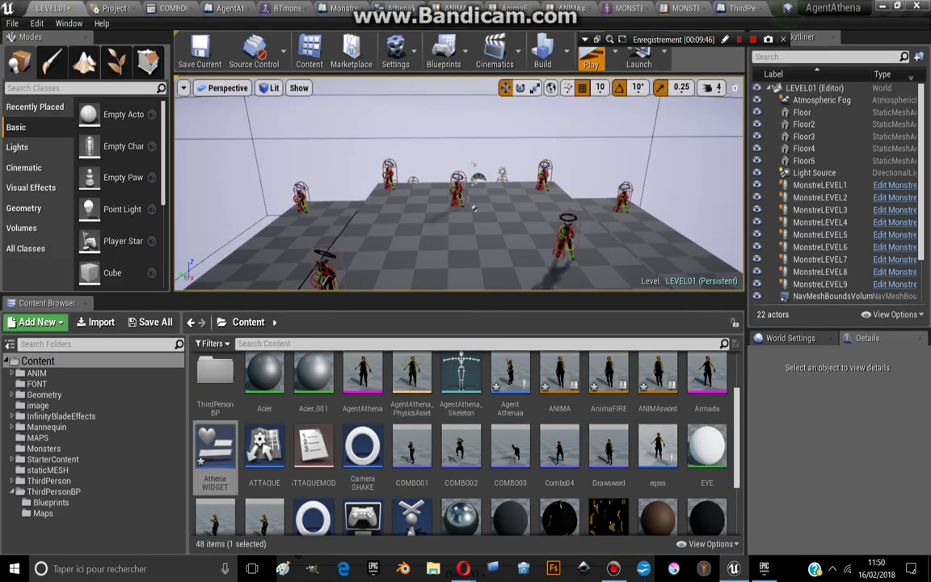
Start a Play-in-Editor session showing the HUD's health bar, 1,000 and COMBATMODE
left_click(591, 55)
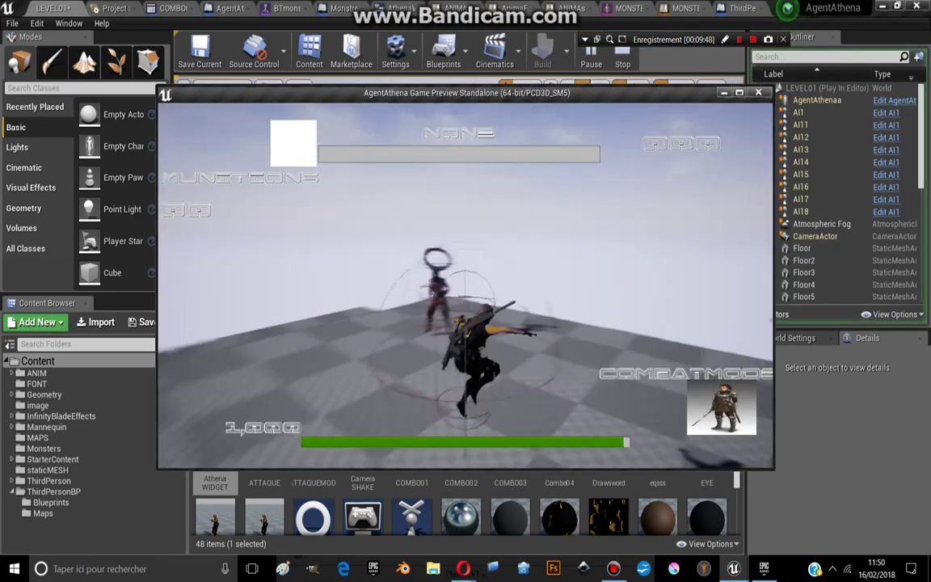